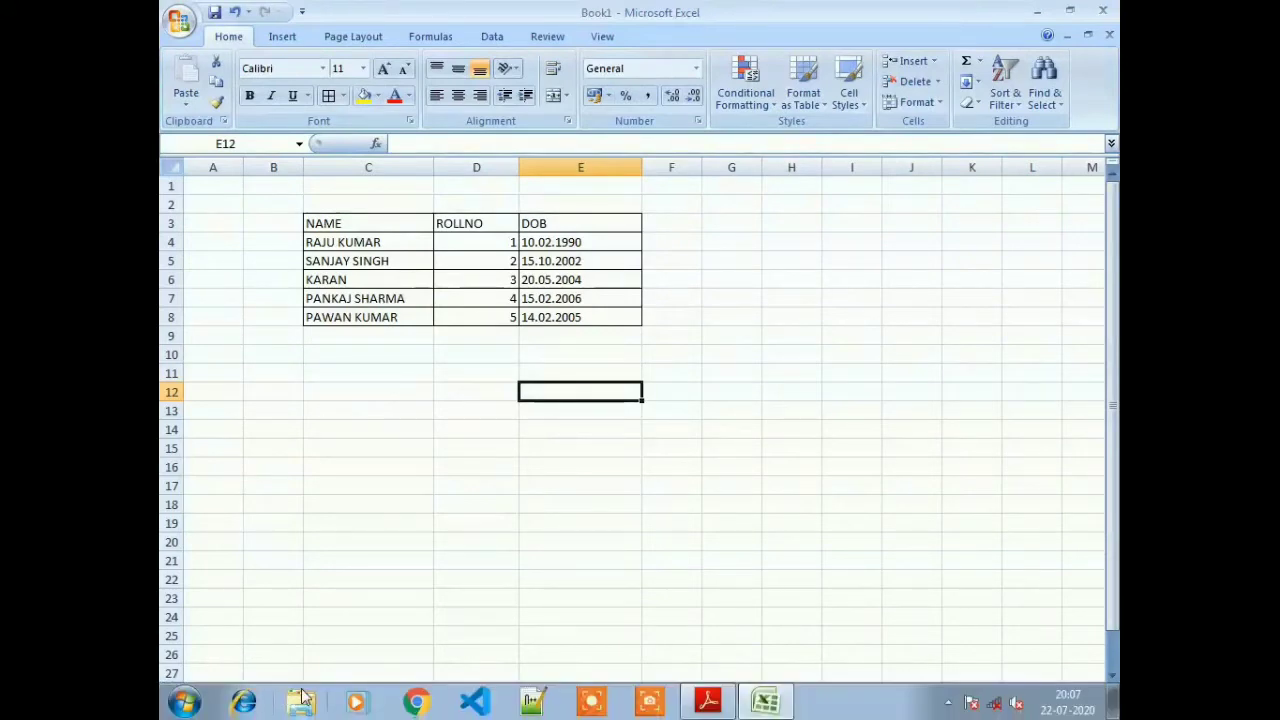
On Sheet2, enter the column headings ROLLNO in B3 and NAME in C3.
left_click(308, 693)
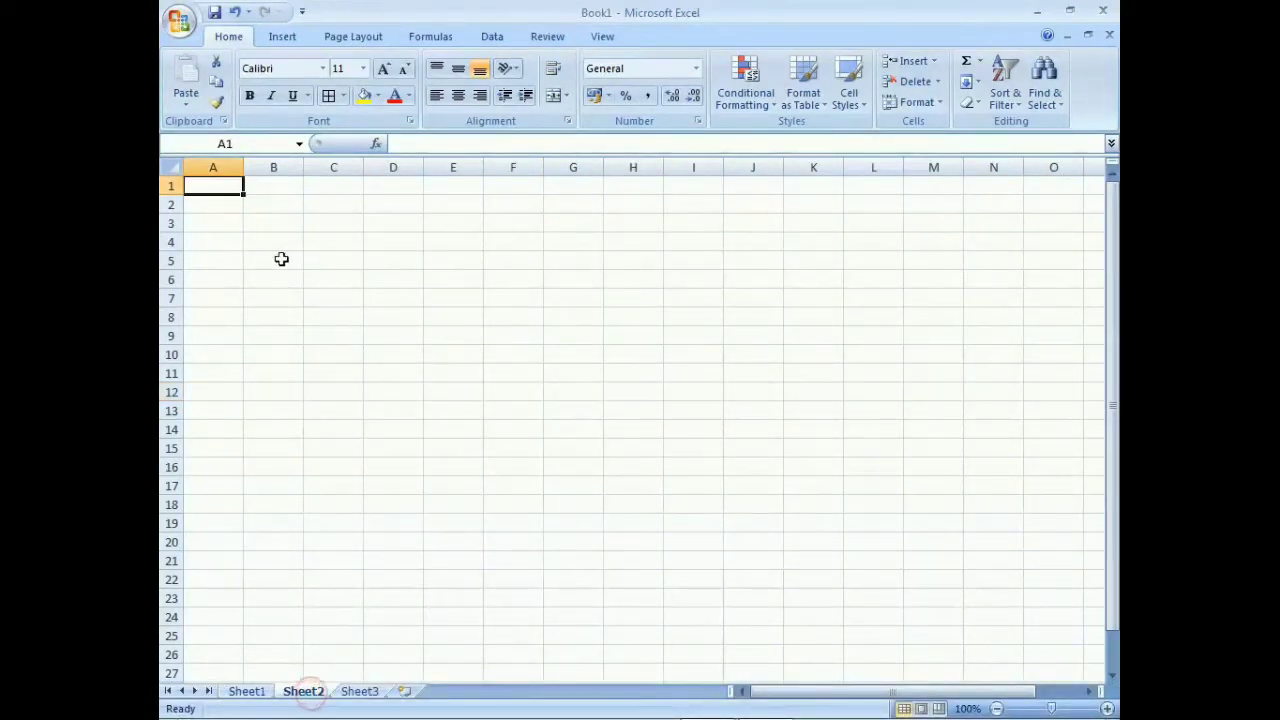
left_click(281, 219)
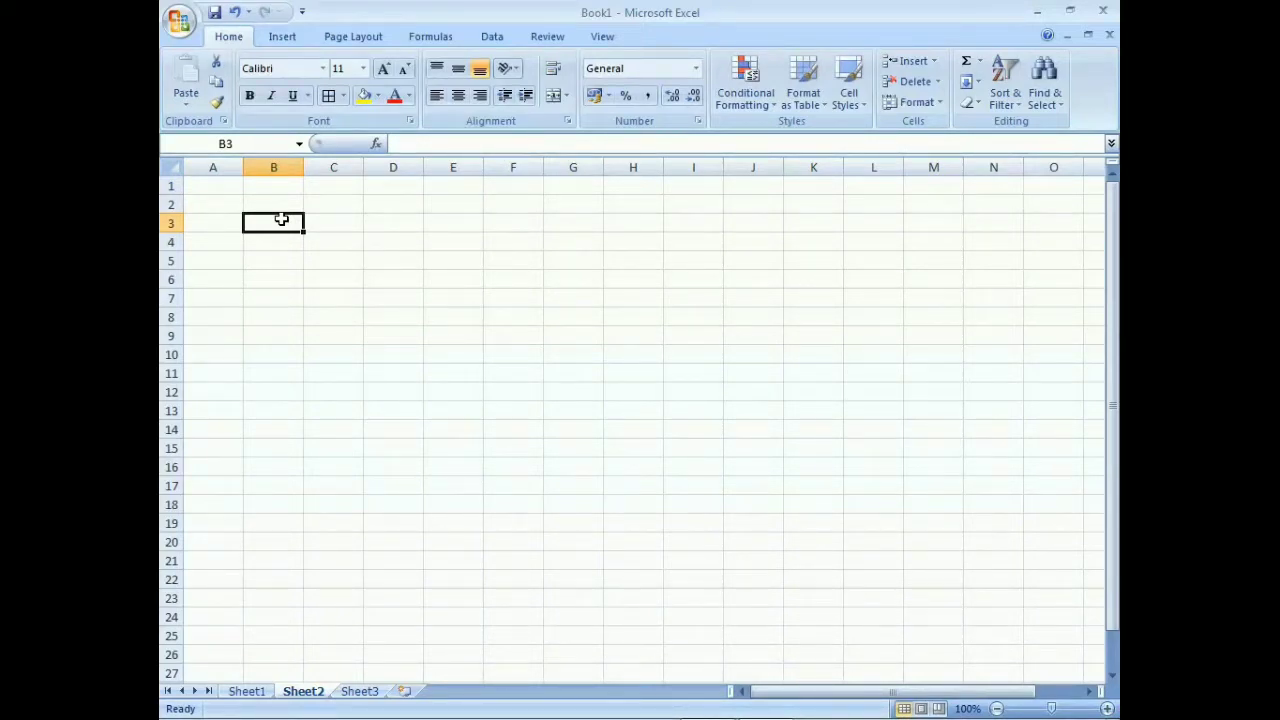
type("RP")
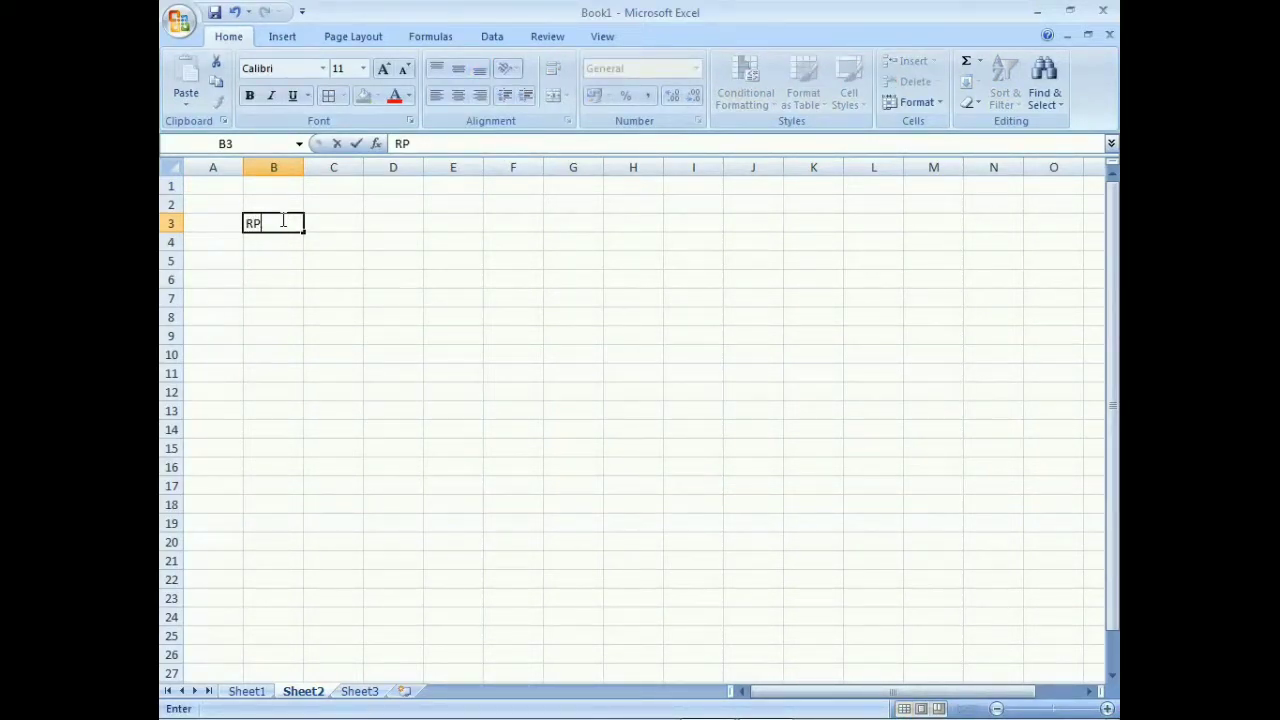
key("BackSpace")
type("OLLNO")
key("Tab")
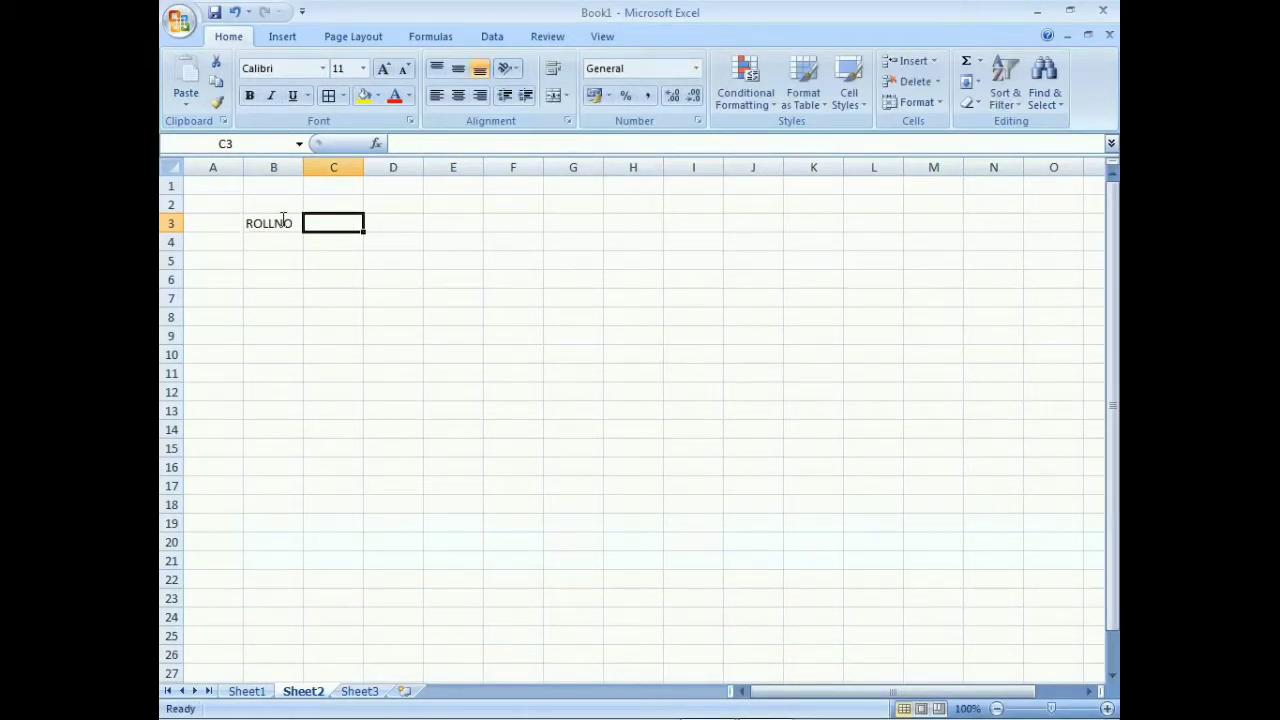
type("NAME")
key("Tab")
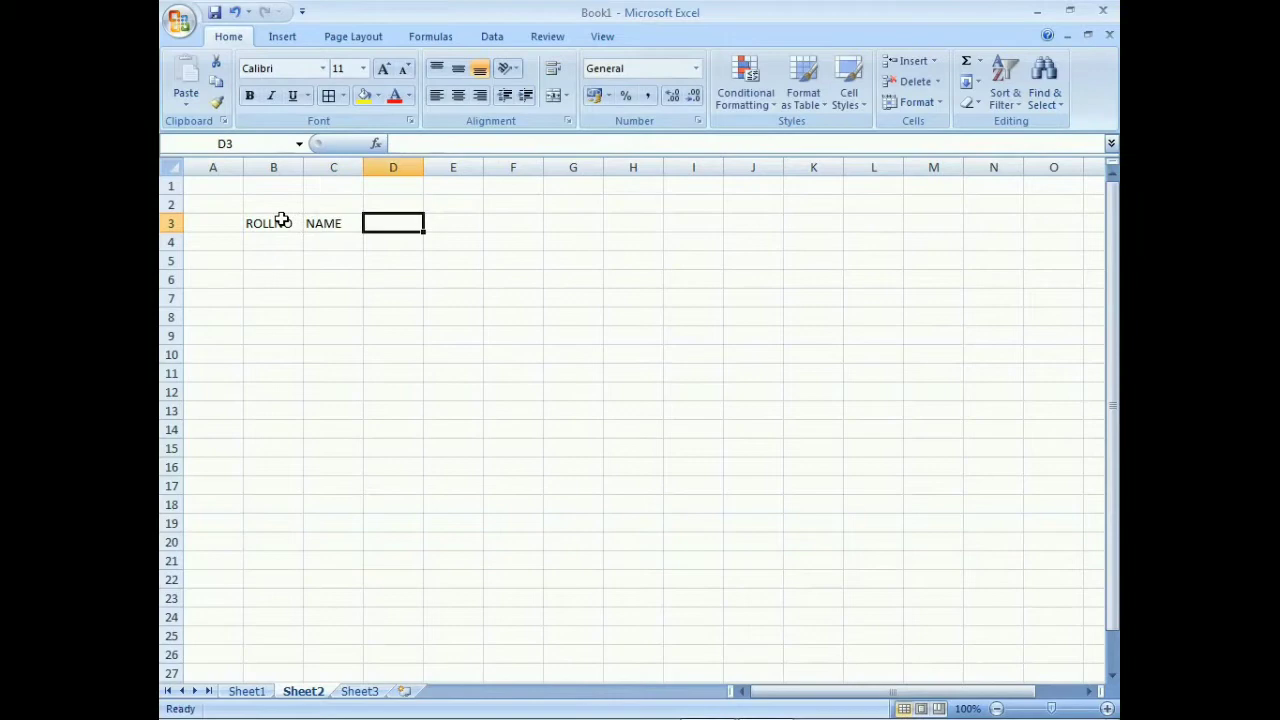
Add the subject headings ENGLISH in D3 and HINDI in E3.
type("ENLGI")
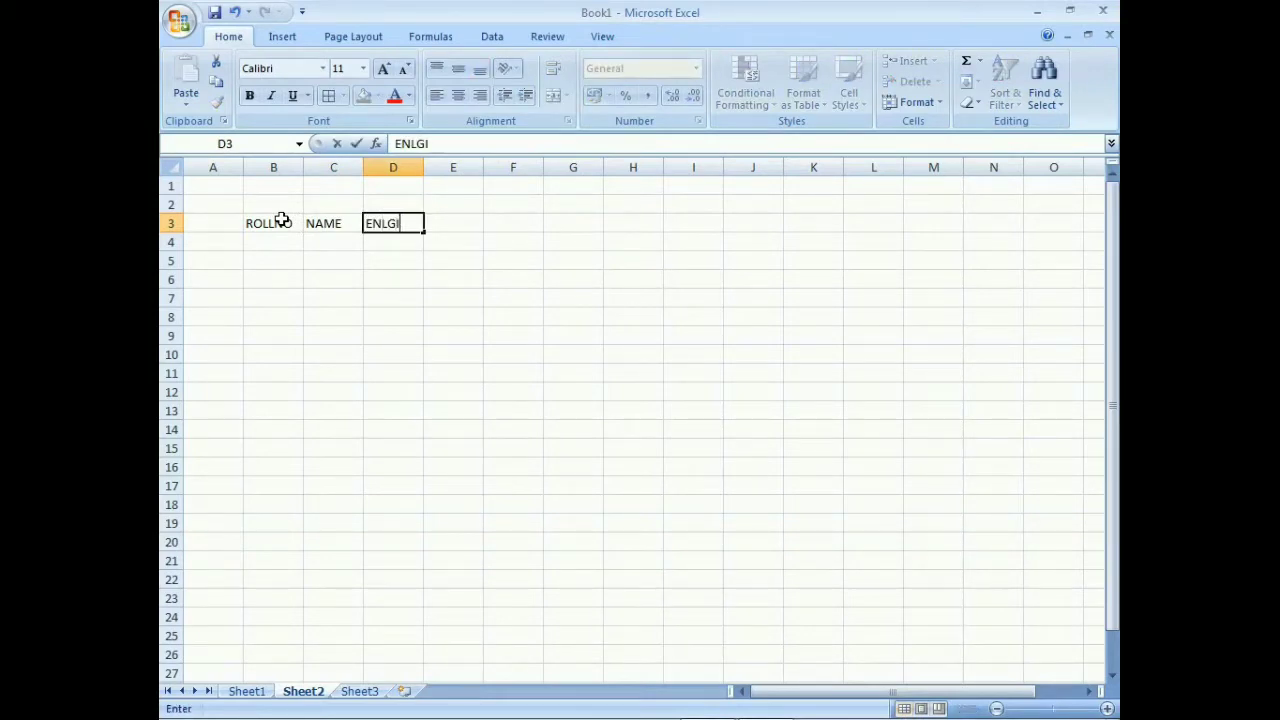
key("BackSpace")
key("BackSpace")
type("GLIS")
key("BackSpace")
key("BackSpace")
type("ISH")
key("Tab")
type("HINDI")
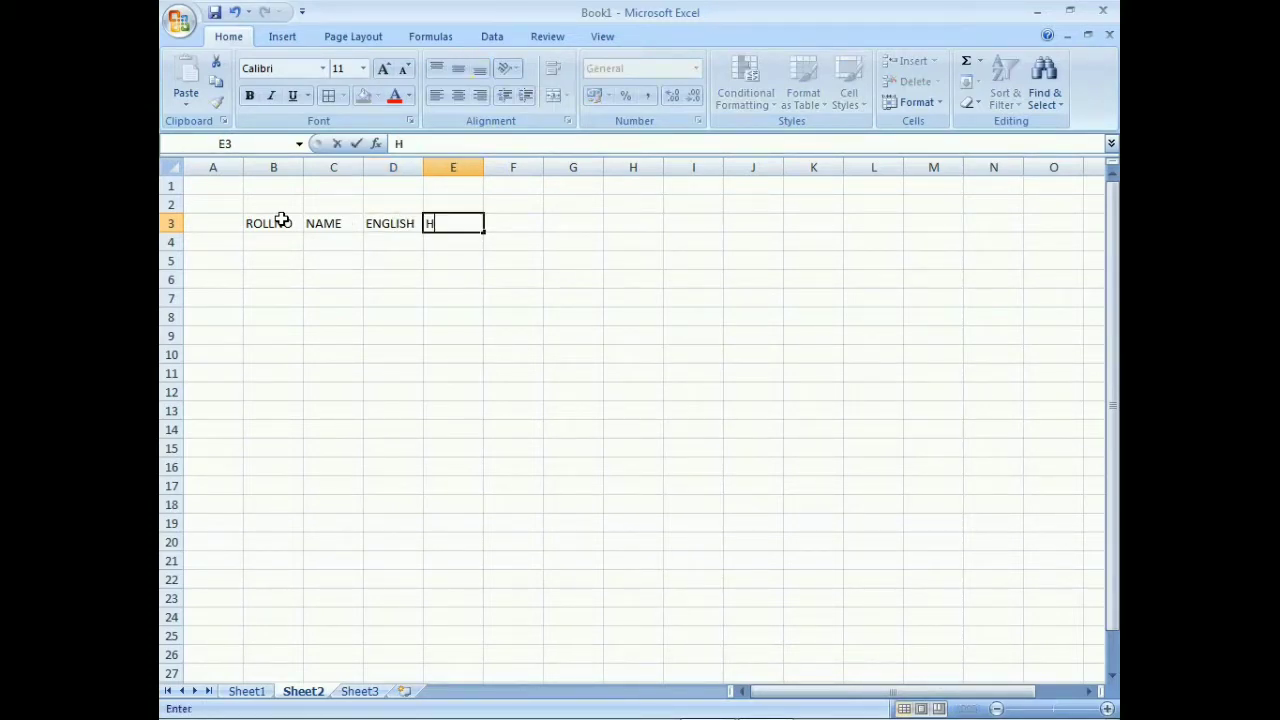
key("Tab")
Add the subject headings MATHS in F3 and SCIENCE in G3.
type("MARH")
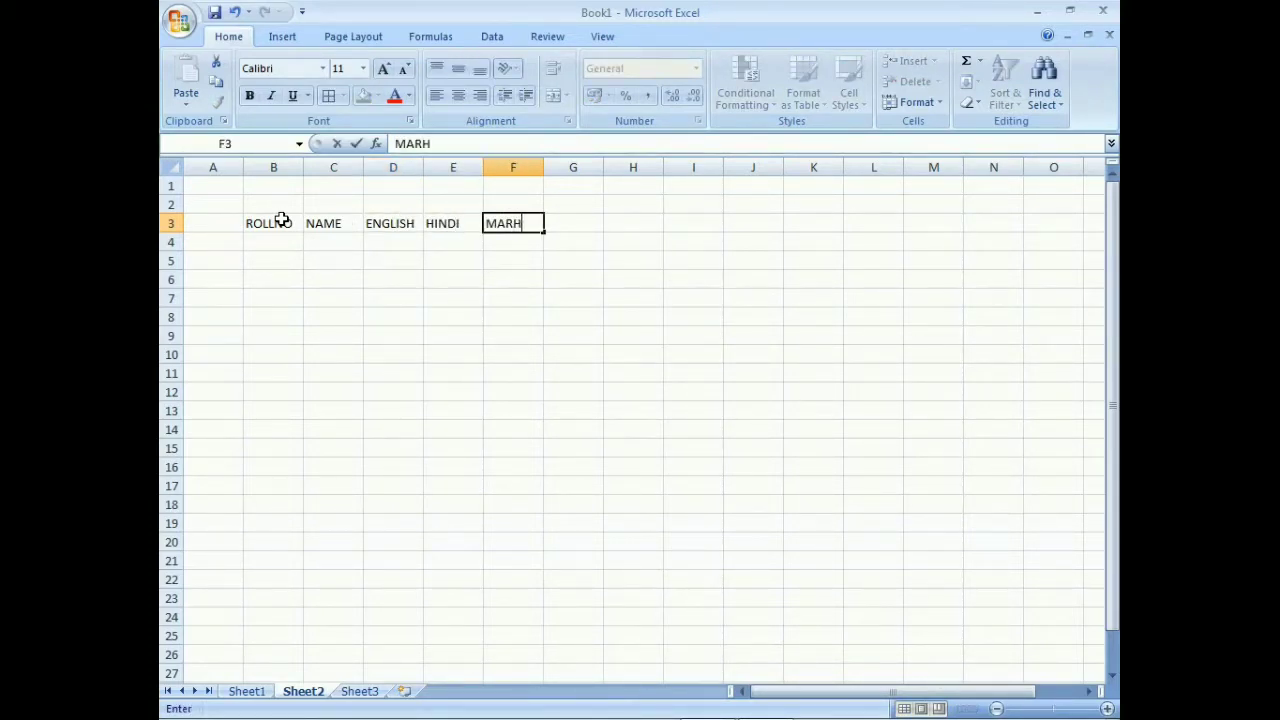
key("BackSpace")
key("BackSpace")
type("THS")
key("Tab")
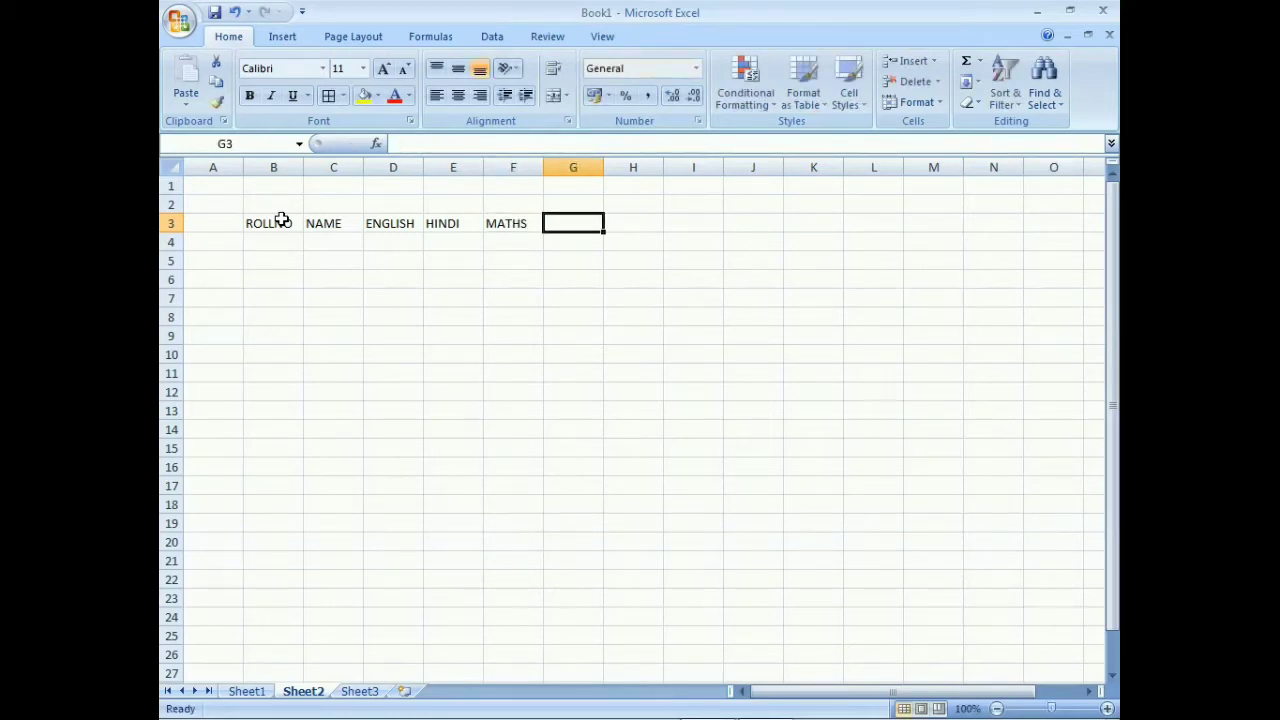
type("SO")
key("BackSpace")
key("BackSpace")
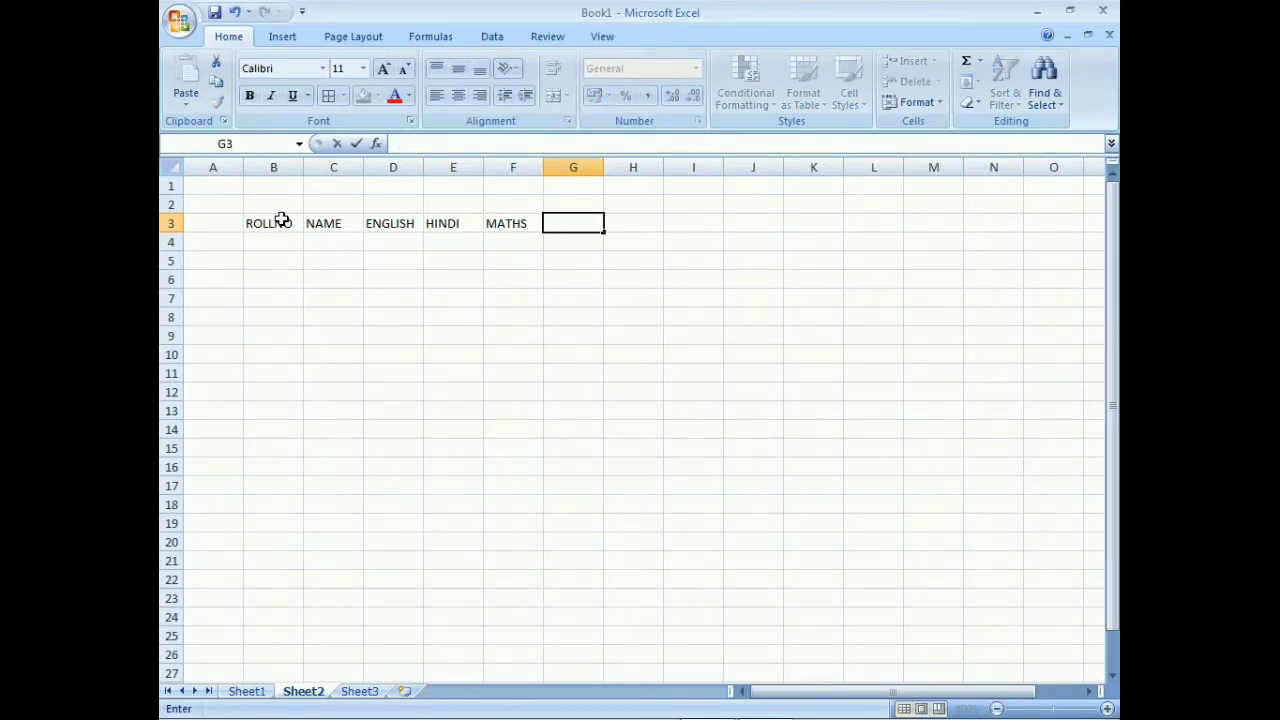
type("SCIENCE")
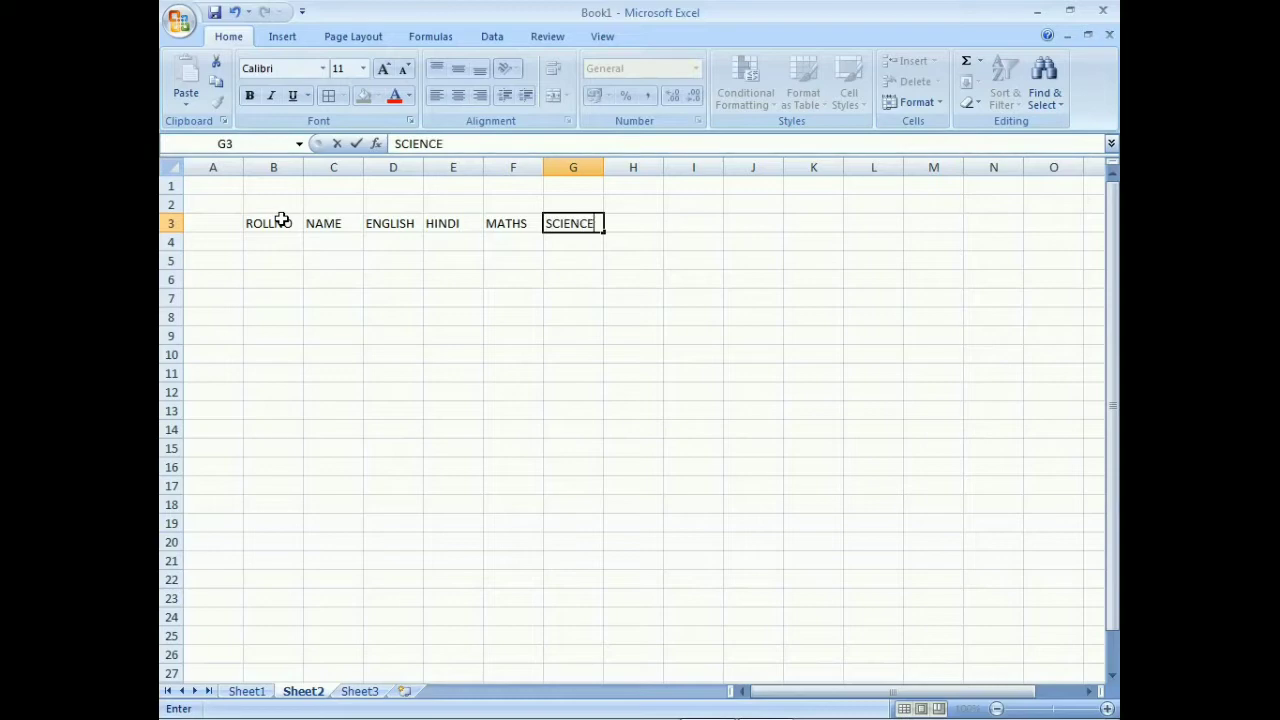
key("Tab")
Enter the heading TOTAL in H3 to complete the table's header row.
type("TOTLA")
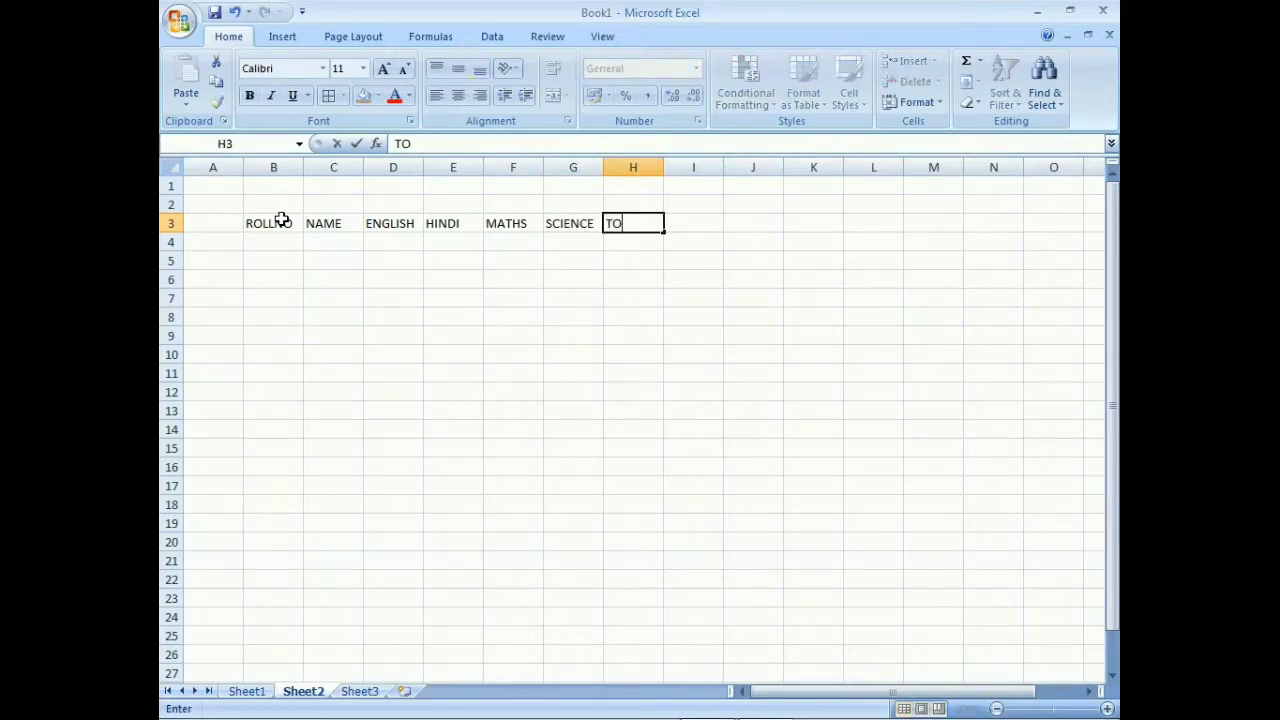
key("BackSpace")
key("BackSpace")
type("AL")
key("Return")
Widen the NAME column (column C) so that full names fit.
key("Left")
key("Left")
key("Left")
key("Left")
key("Left")
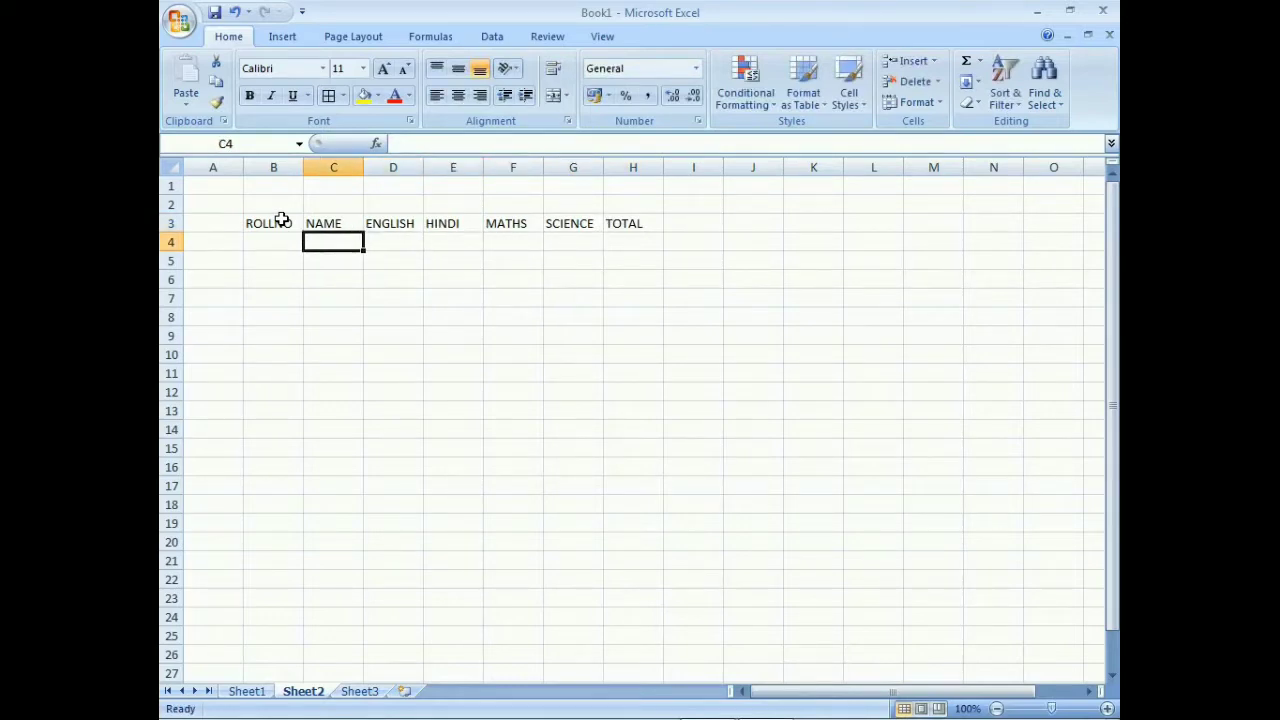
left_click(367, 182)
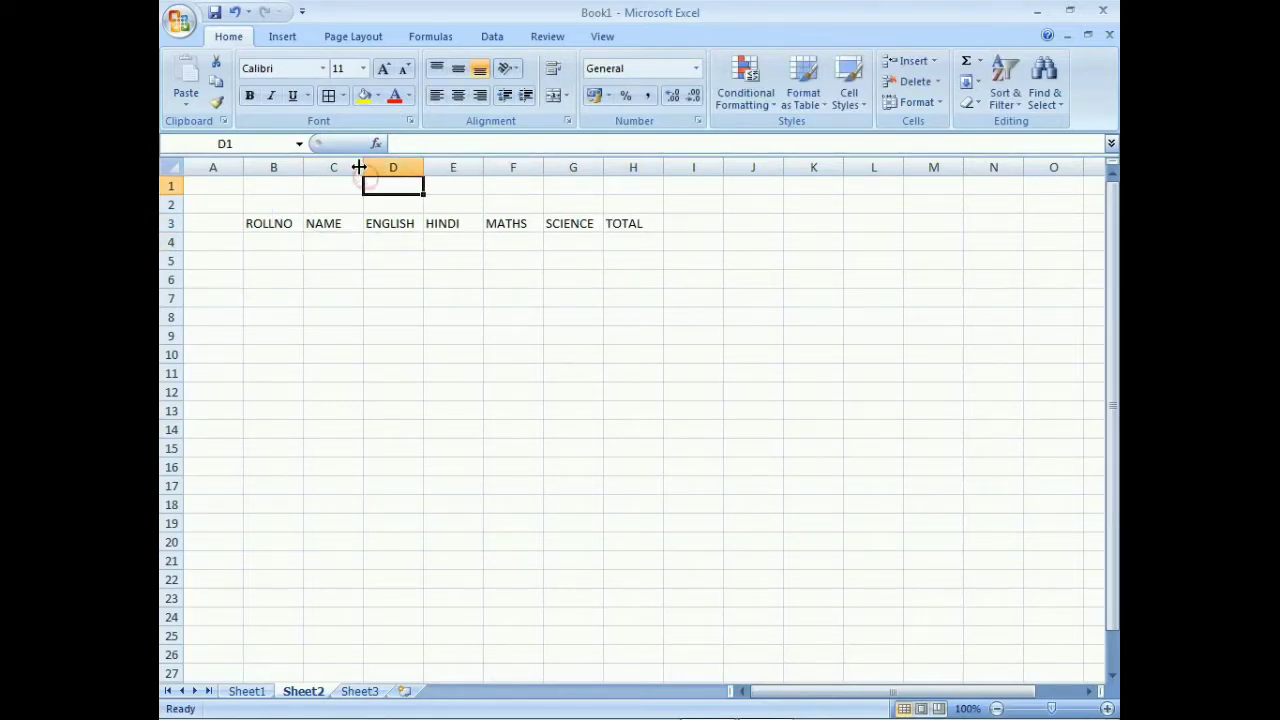
left_click_drag(359, 167, 406, 167)
Fill the ROLLNO column with the numbers 1 to 5 in cells B4 to B8.
left_click(253, 241)
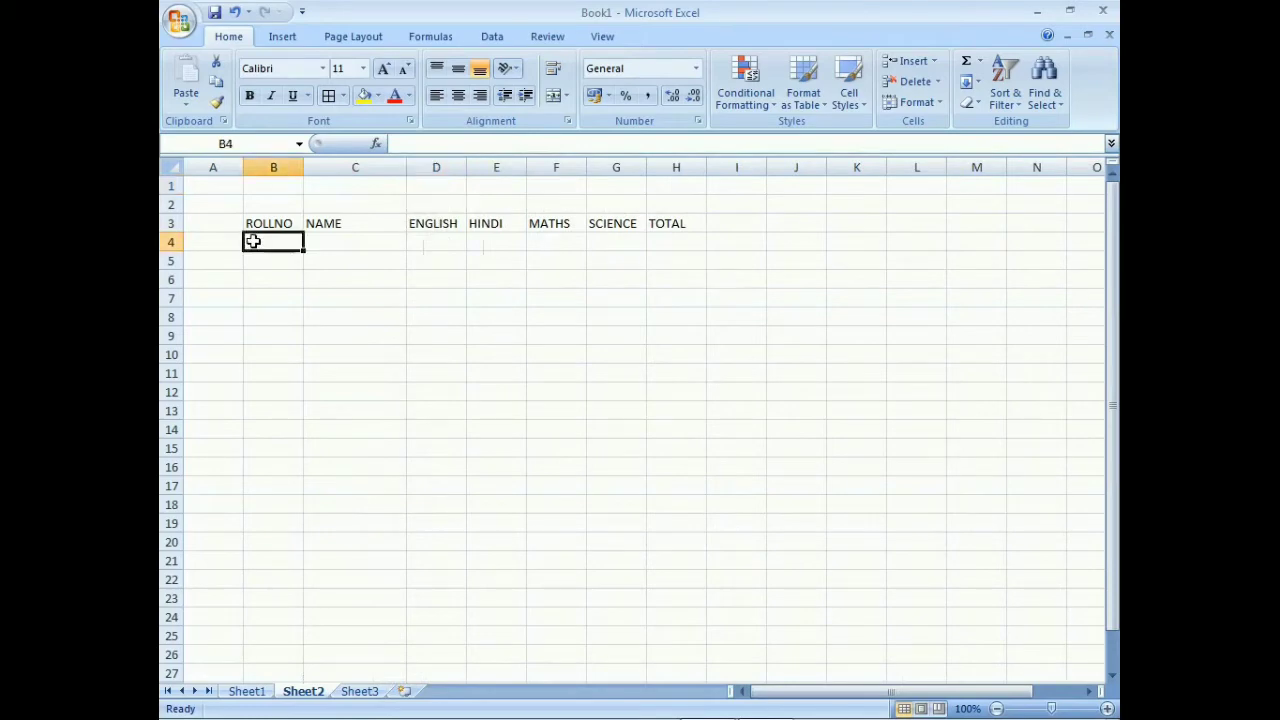
type("1")
key("Return")
type("2")
key("Return")
type("3")
key("Return")
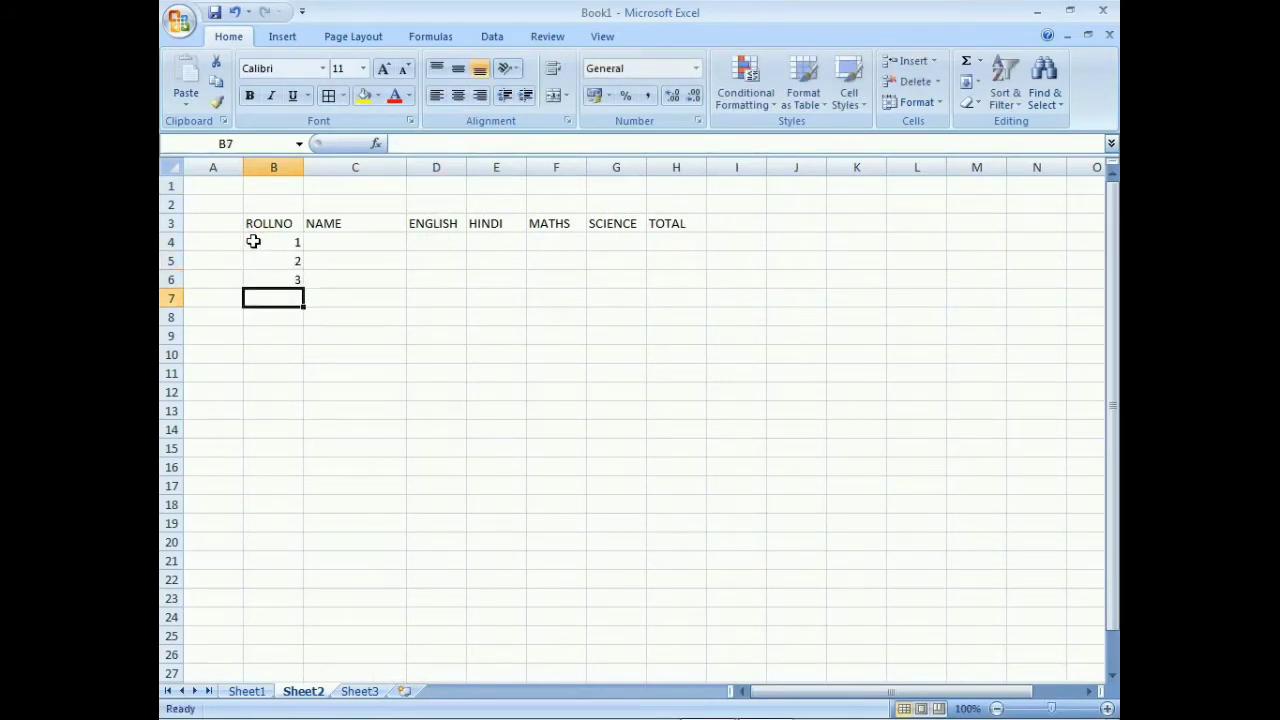
type("4")
key("Return")
type("5")
key("Return")
Enter the full names of the first two students in C4 and C5 of the NAME column.
key("Up")
key("Up")
key("Up")
key("Up")
key("Up")
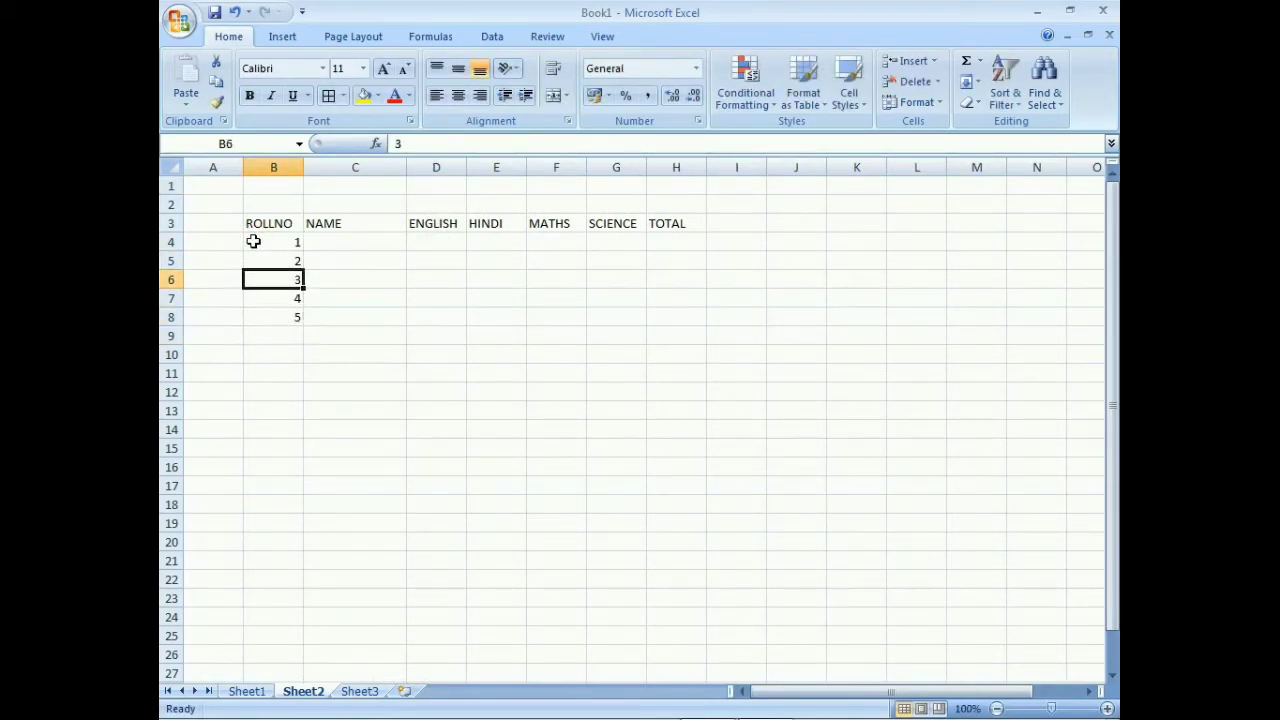
key("Right")
type("AB")
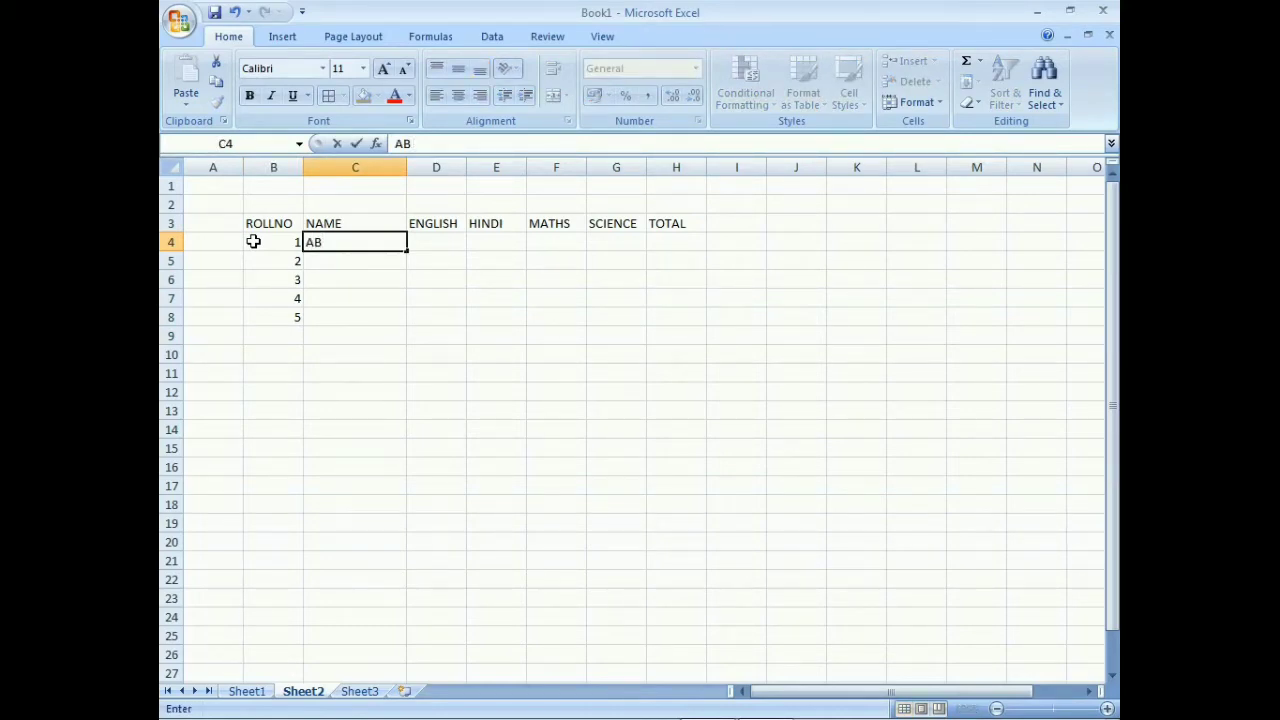
type("HAY SINGH")
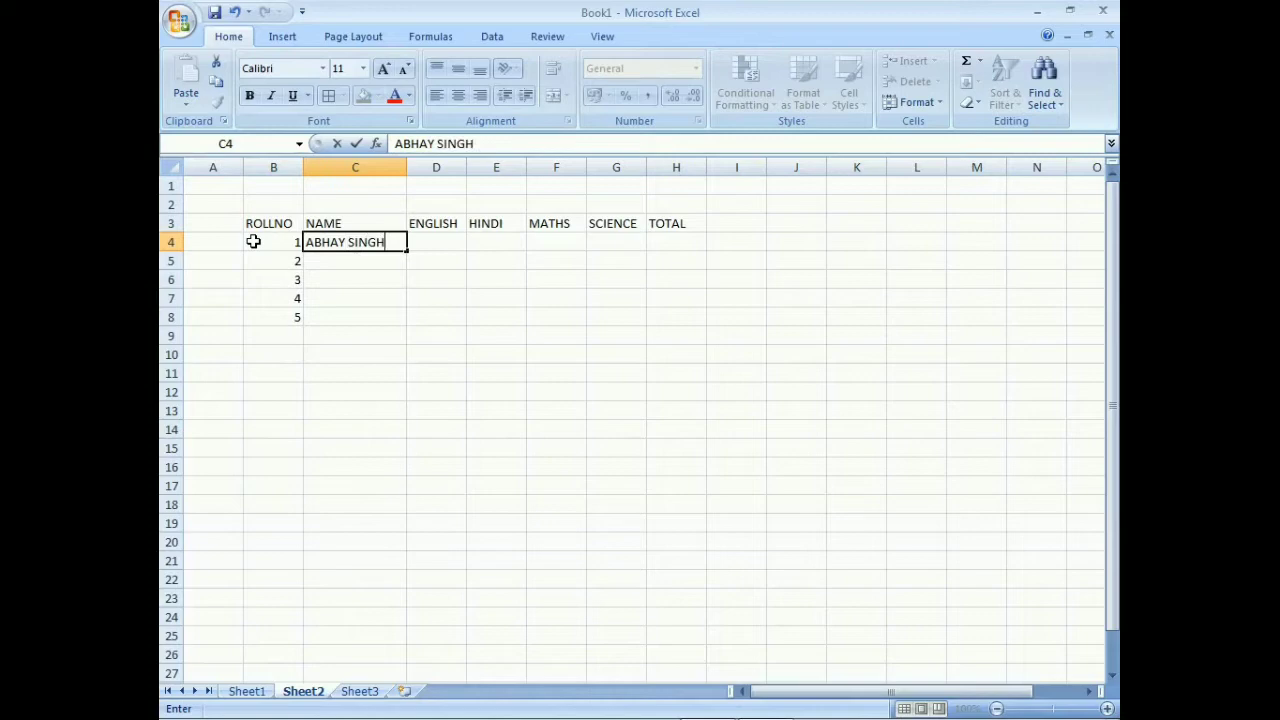
key("Return")
type("KARAN ")
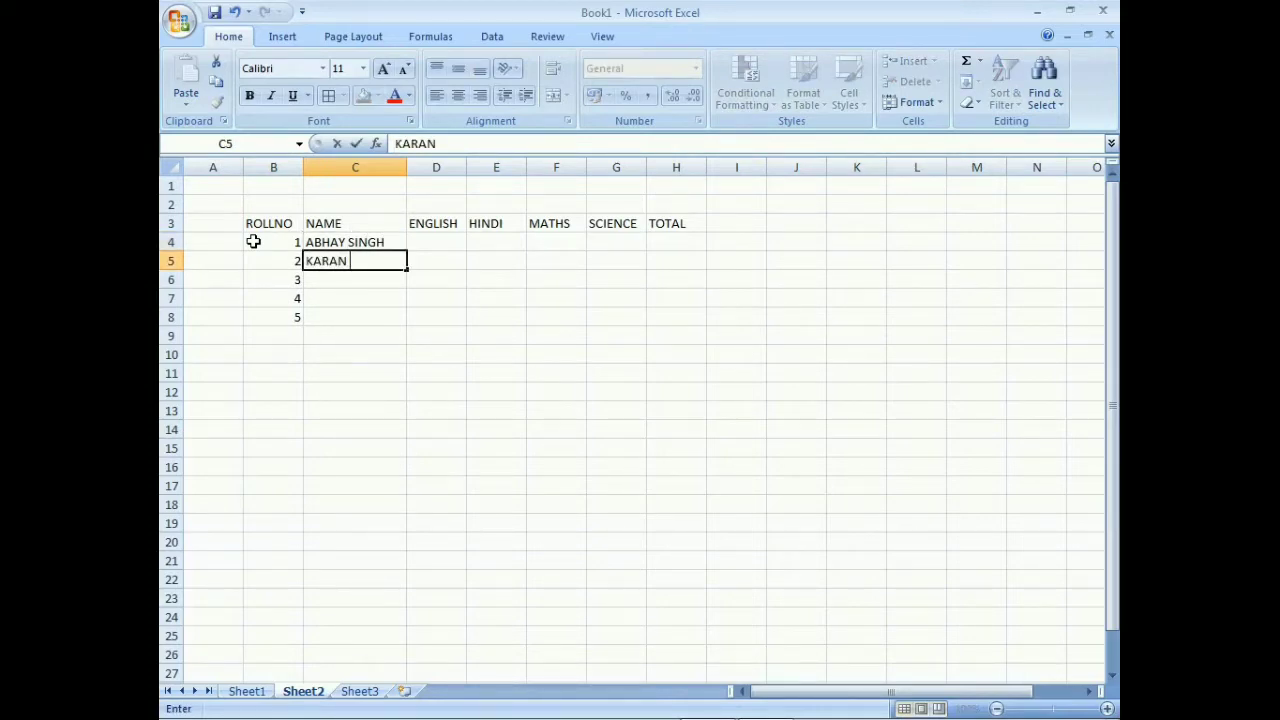
type("KUMAR")
key("Return")
Enter the full names of the third and fourth students in C6 and C7.
type("PA")
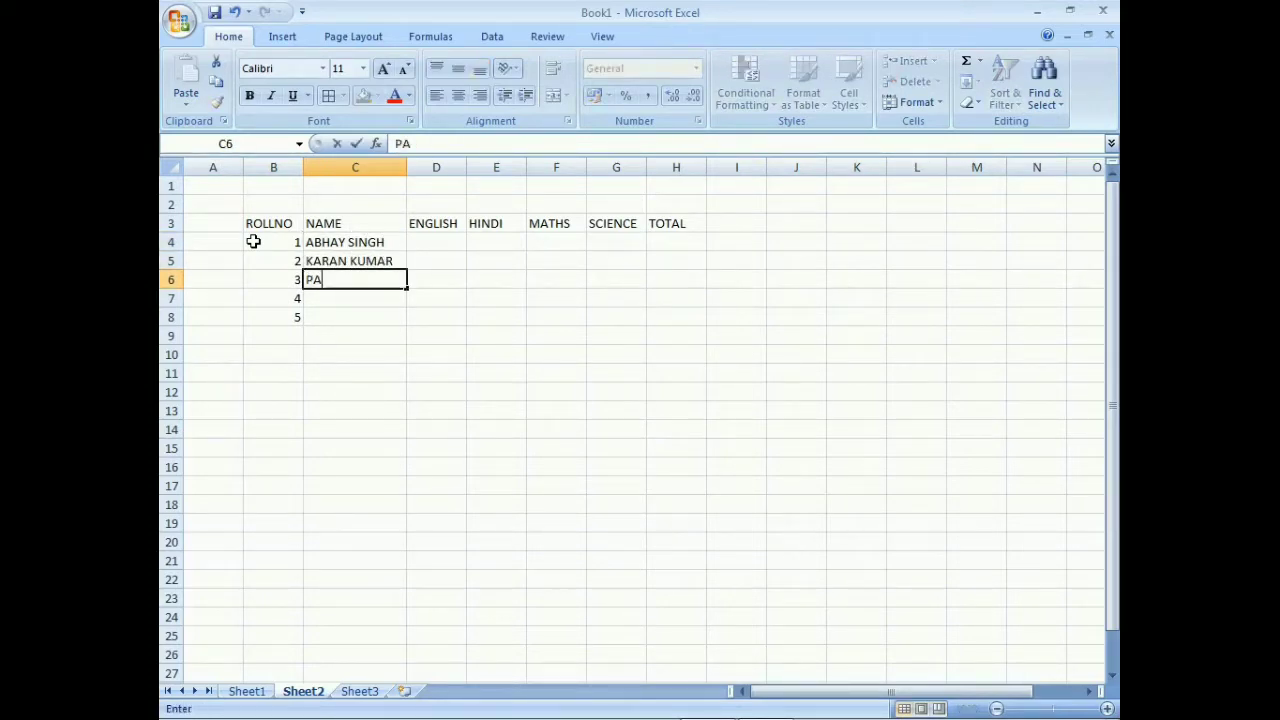
type("WAN SHARMA")
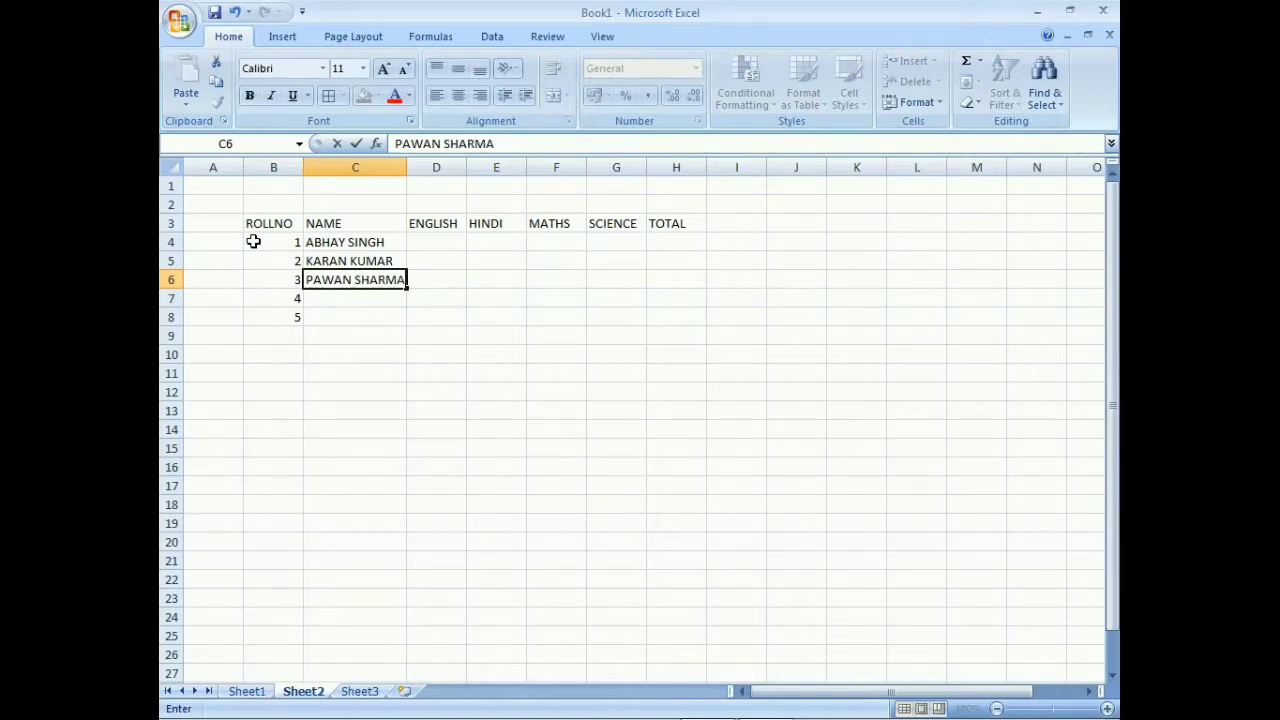
key("Return")
type("TANUU")
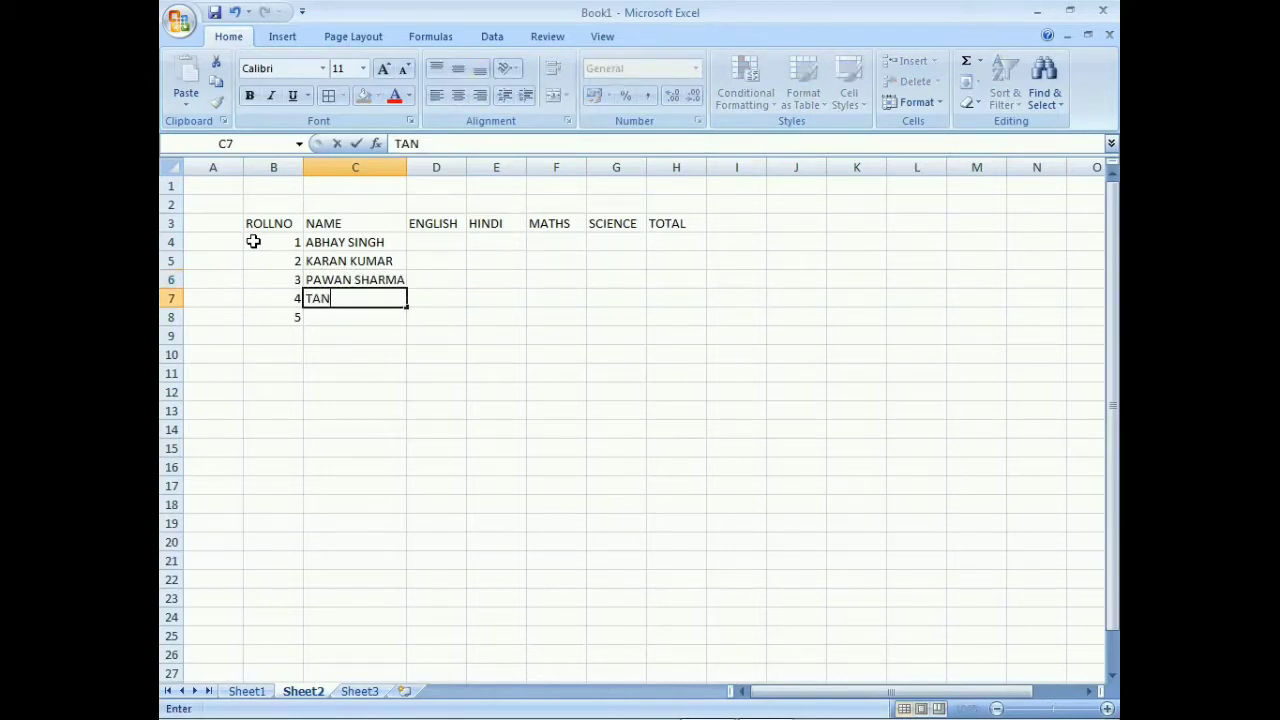
key("BackSpace")
key("BackSpace")
type("NU VERMA")
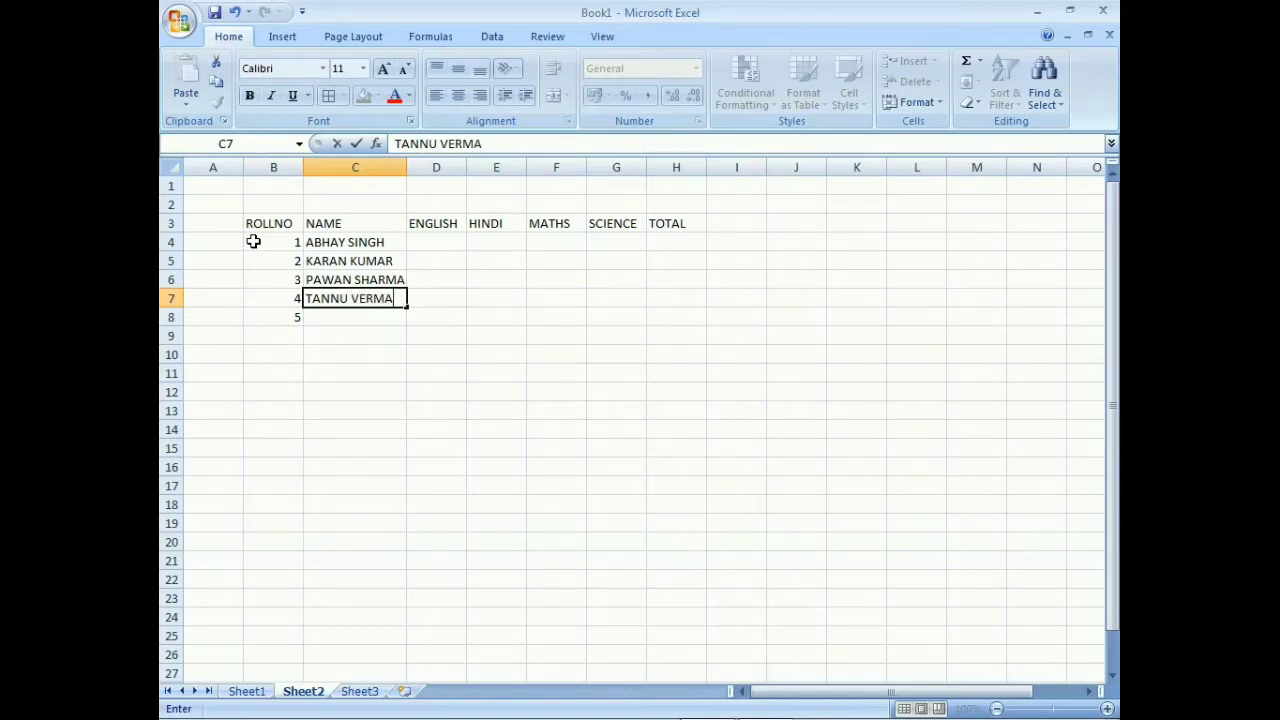
key("Return")
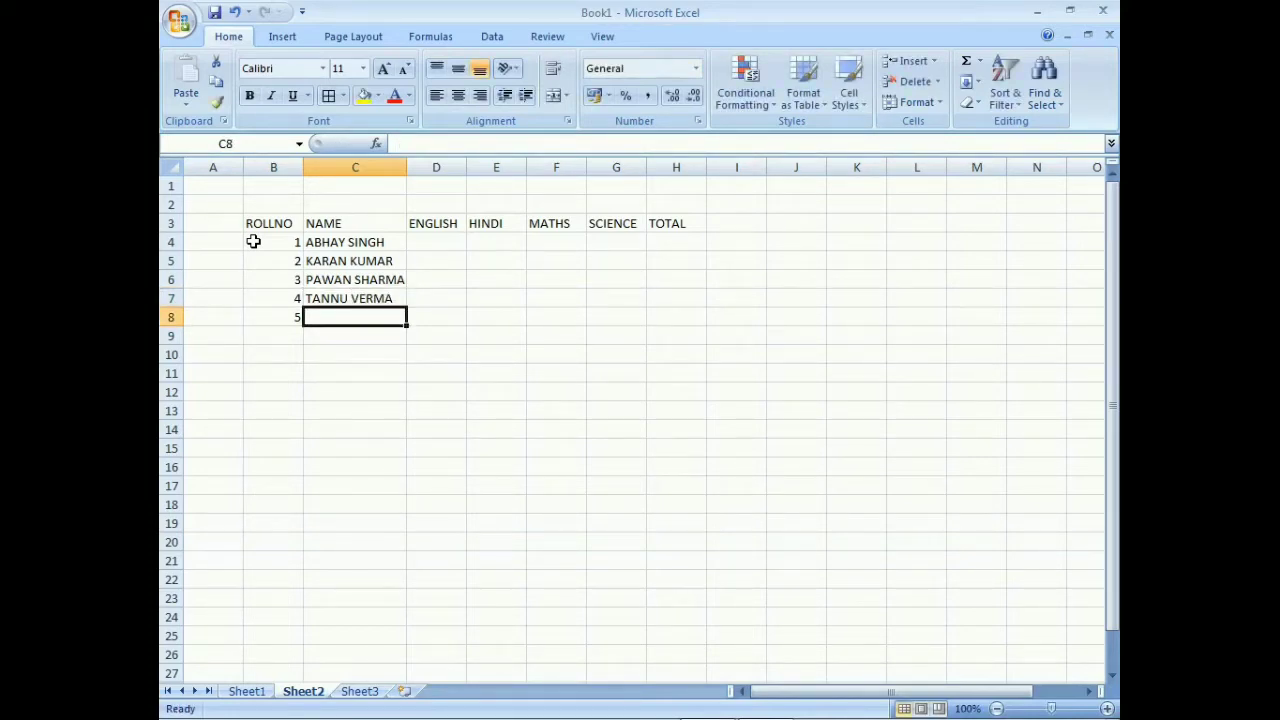
Enter the fifth student's full name in C8 of the NAME column.
type("BADAS")
key("BackSpace")
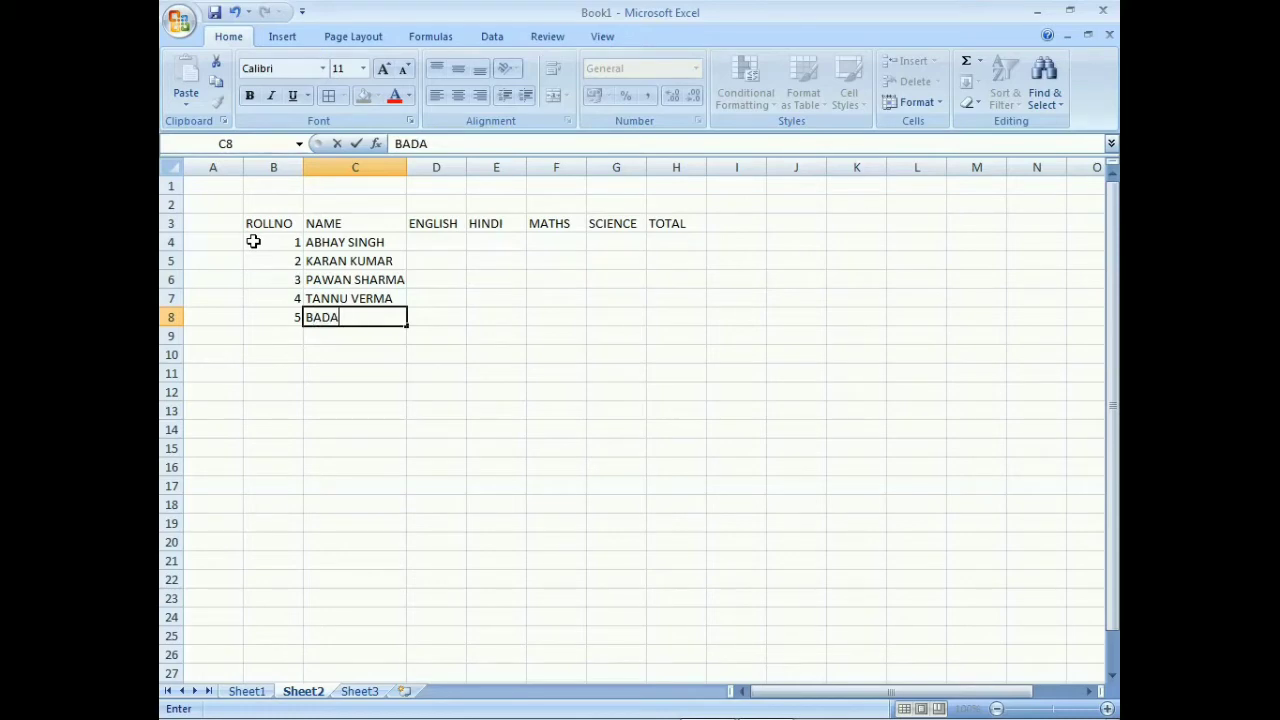
type("L SIGNH")
key("BackSpace")
key("BackSpace")
key("BackSpace")
type("NGH")
key("Right")
Enter the marks for roll number 1: ENGLISH 80, HINDI 70, MATHS 51 and SCIENCE 65.
key("Up")
key("Up")
key("Up")
key("Up")
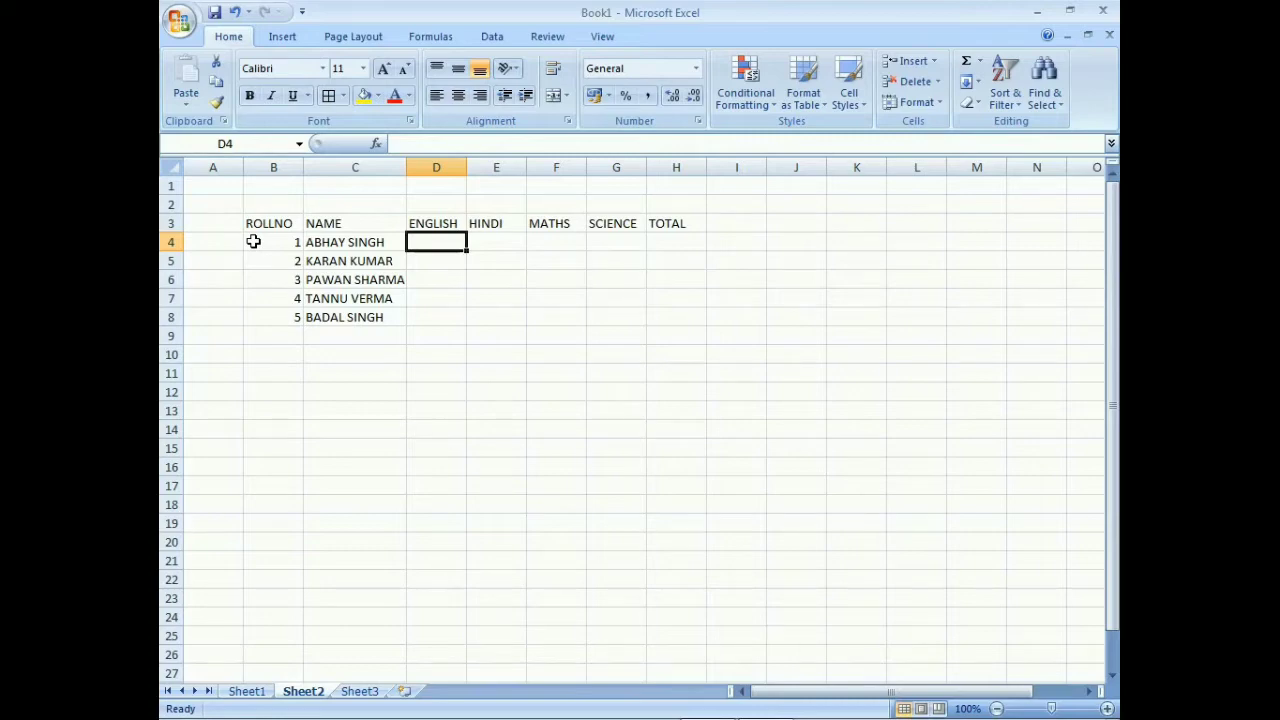
type("80")
key("Right")
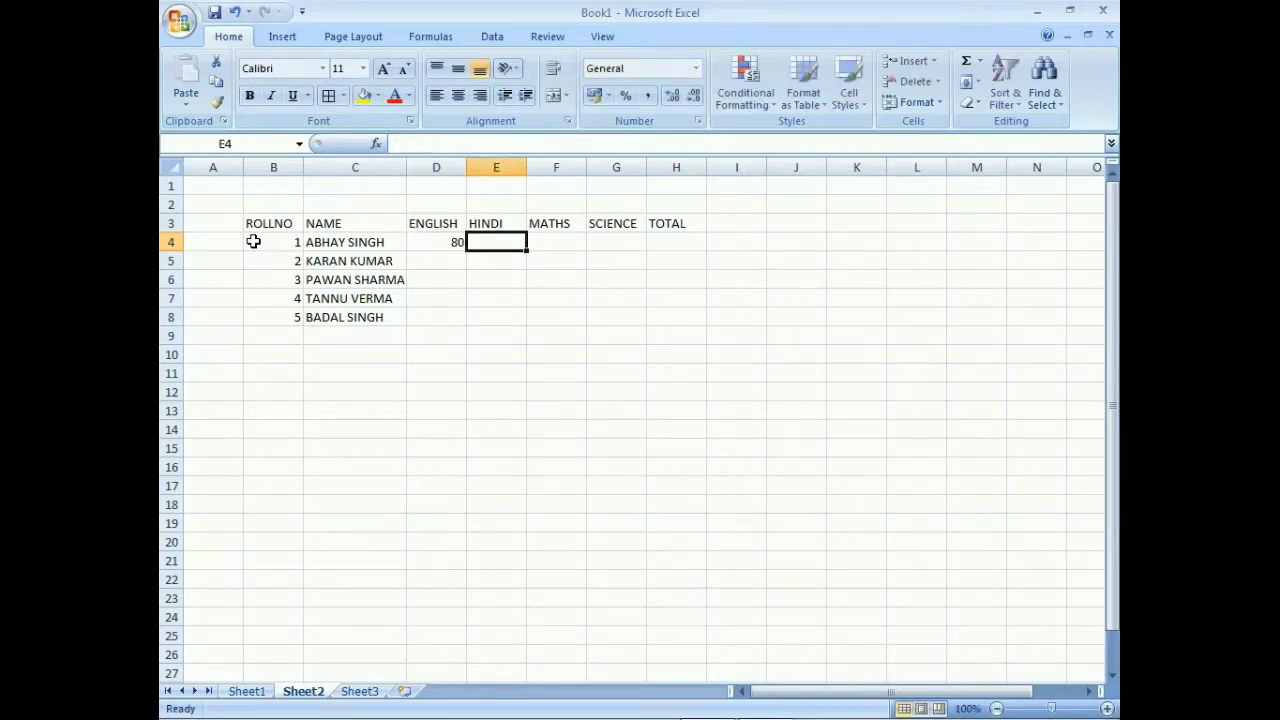
type("70")
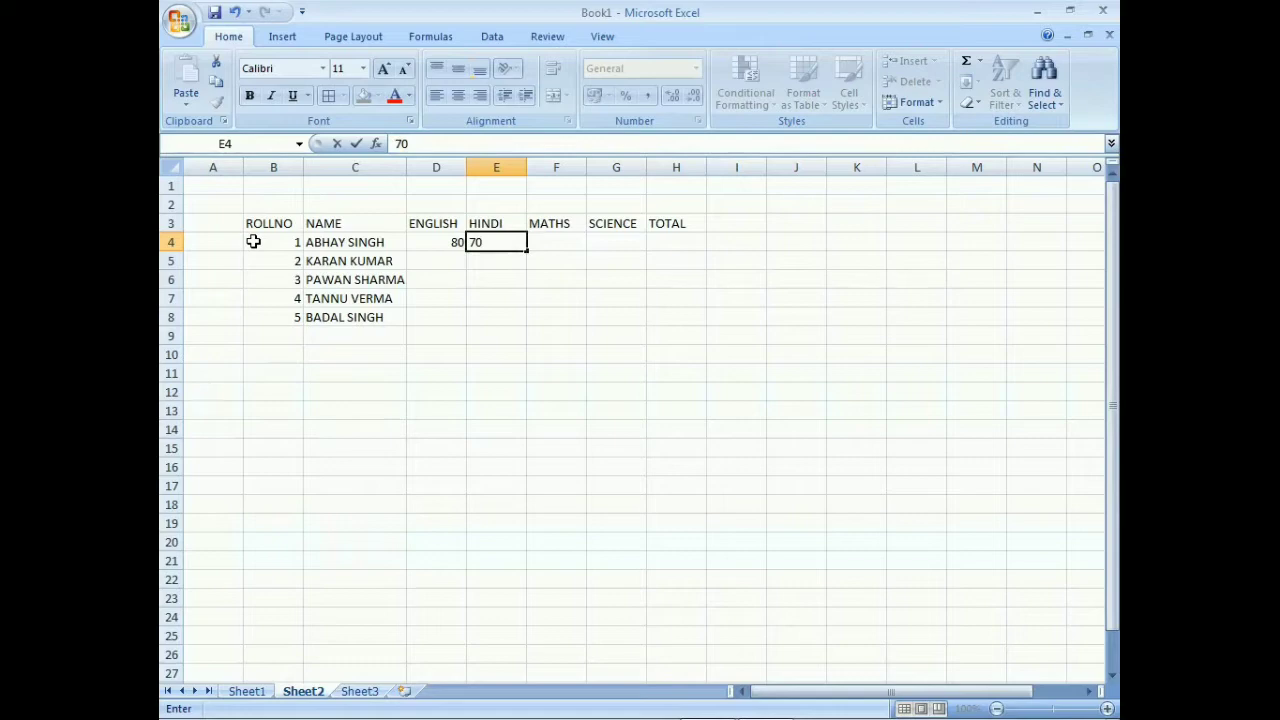
key("Right")
type("51")
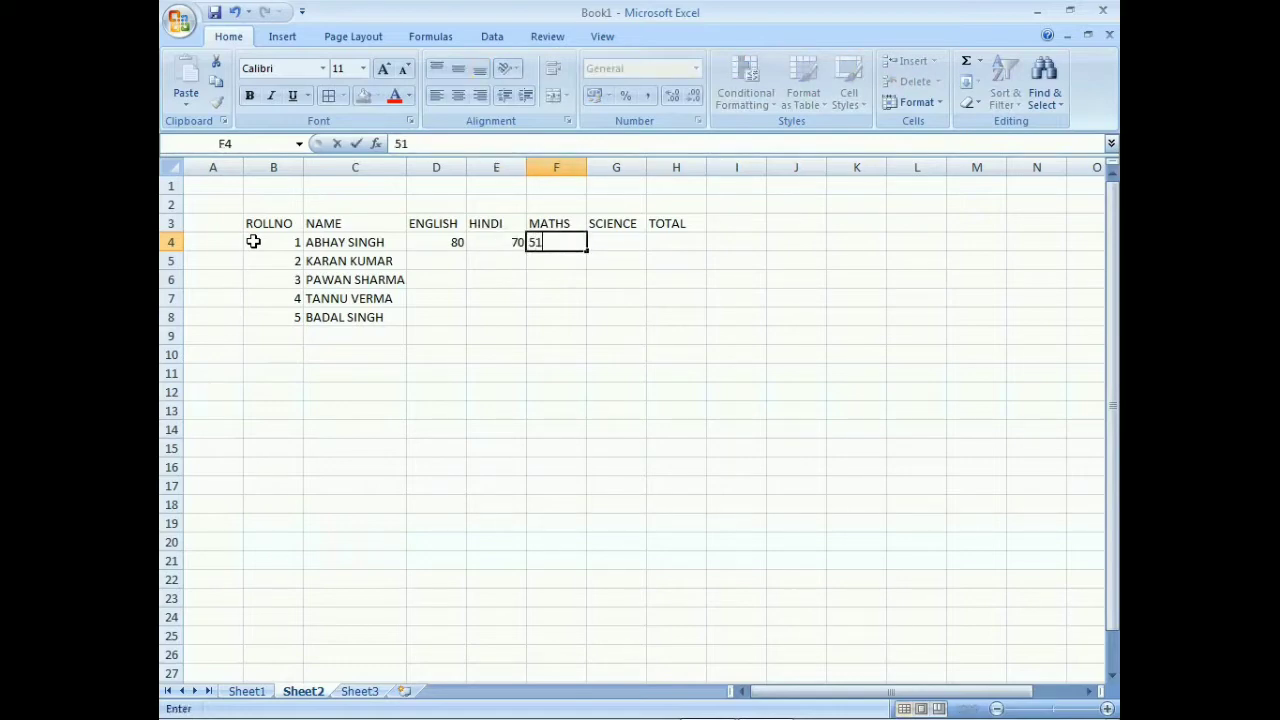
key("Right")
type("65")
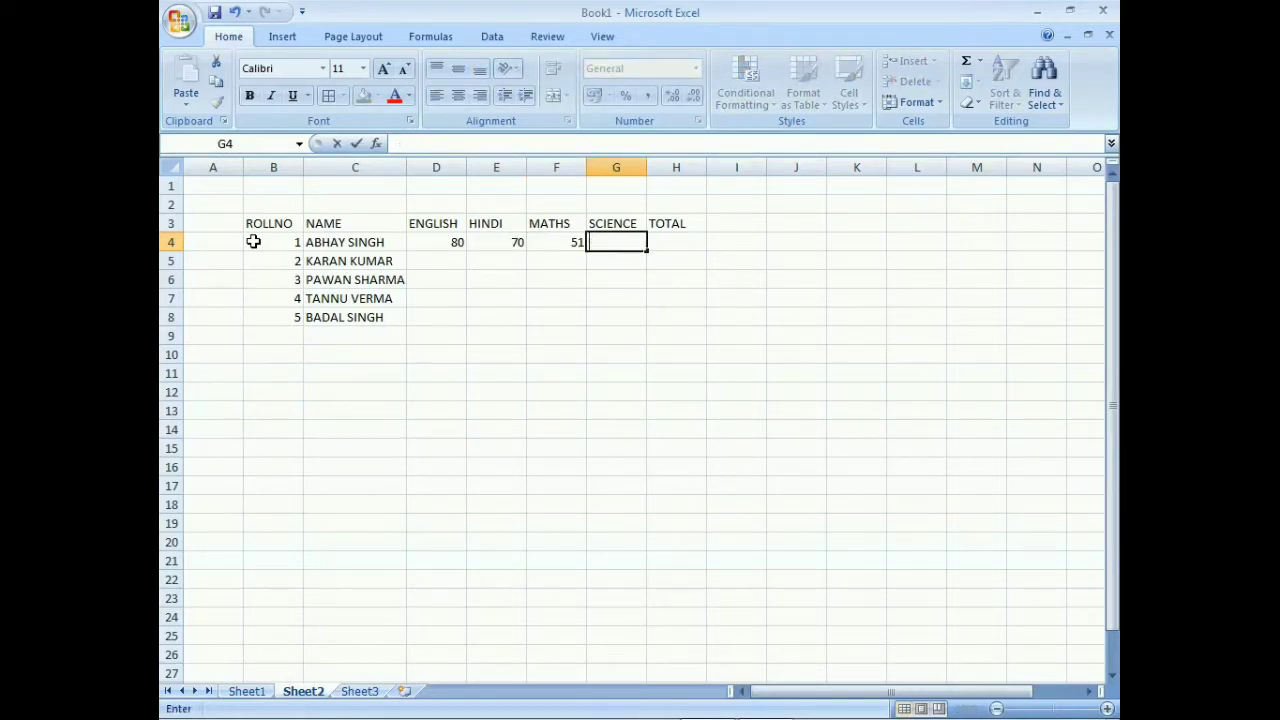
key("Right")
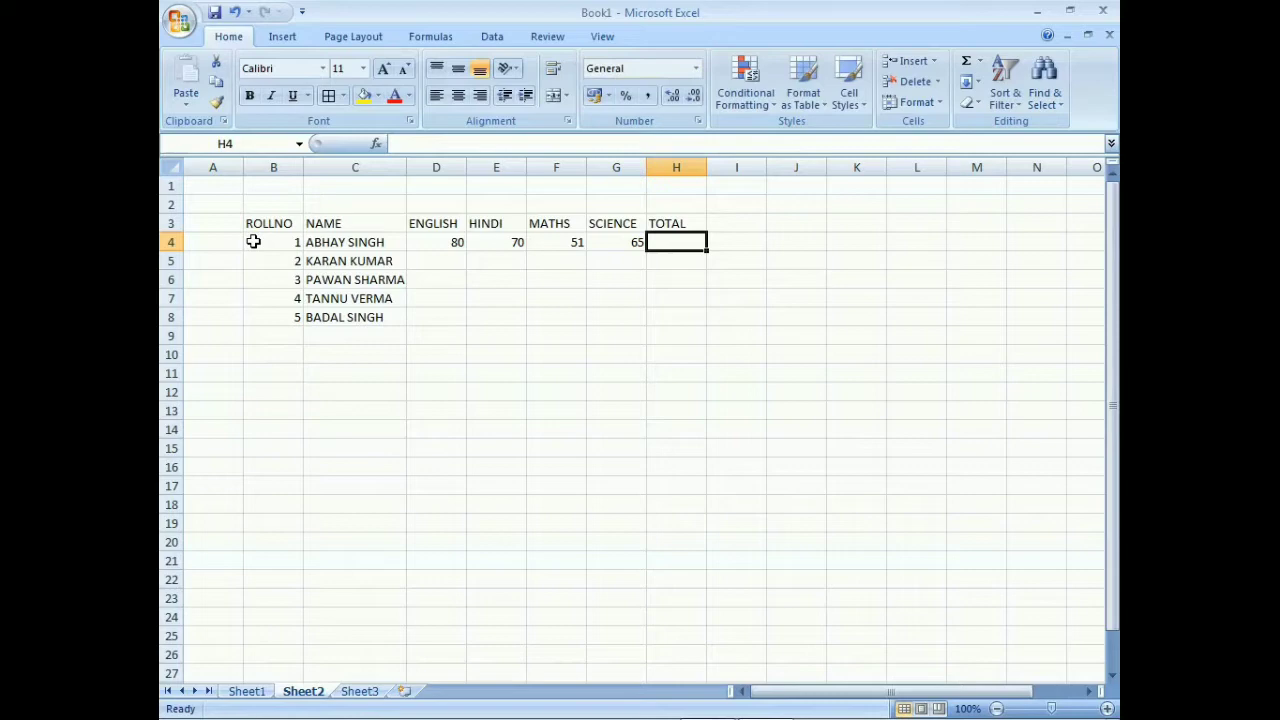
Enter the marks for roll number 2: ENGLISH 78, HINDI 45, MATHS 48 and SCIENCE 90.
key("Down")
key("Left")
key("Left")
key("Left")
key("Left")
type("78")
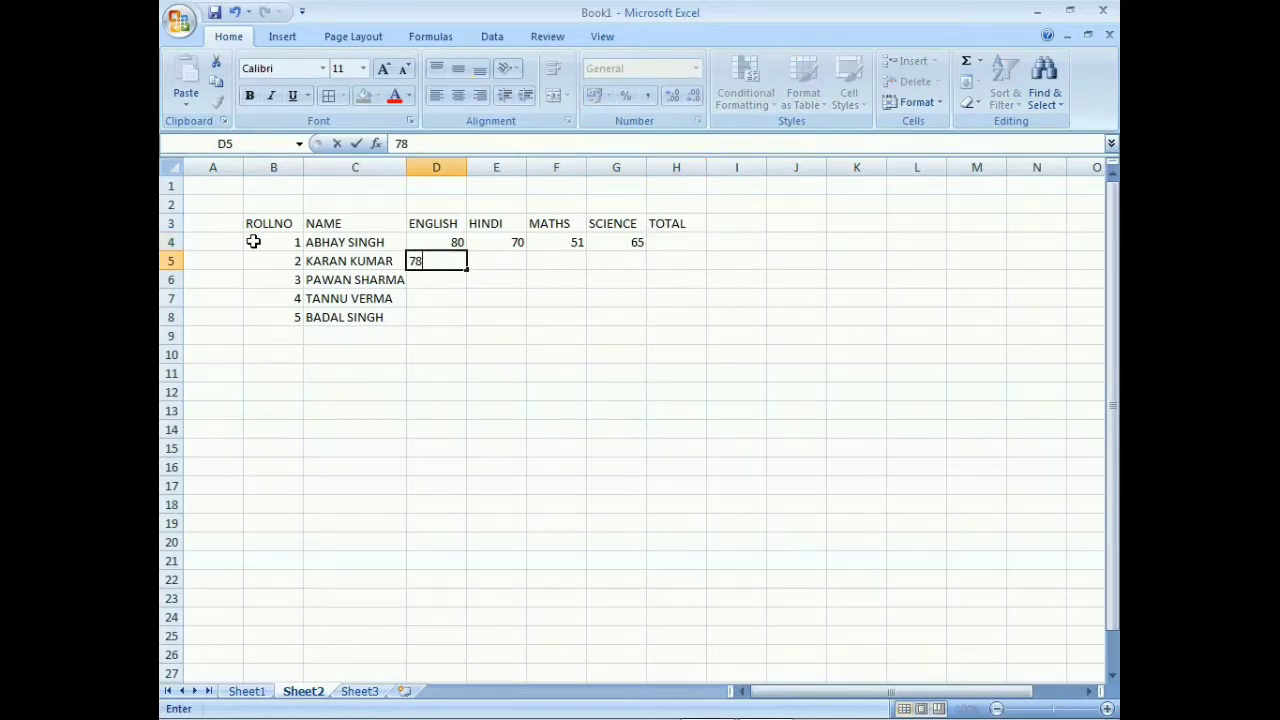
key("Right")
type("45")
key("Right")
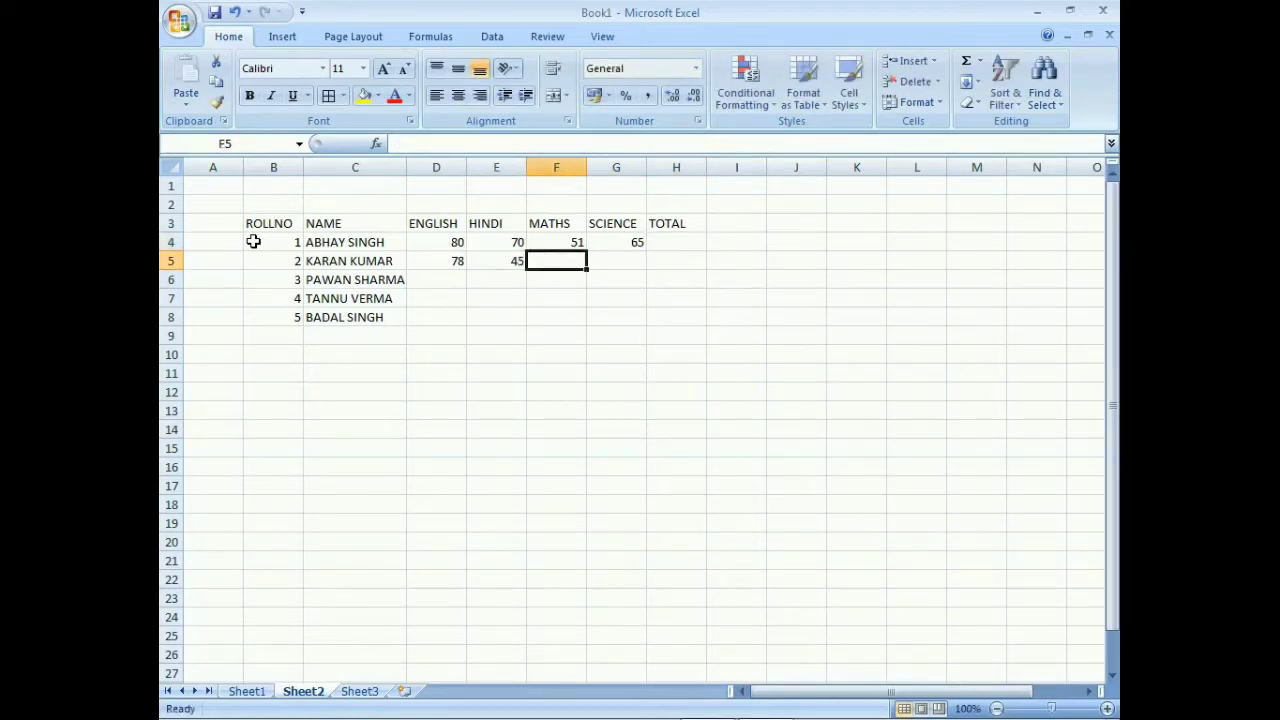
type("48")
key("Right")
type("90")
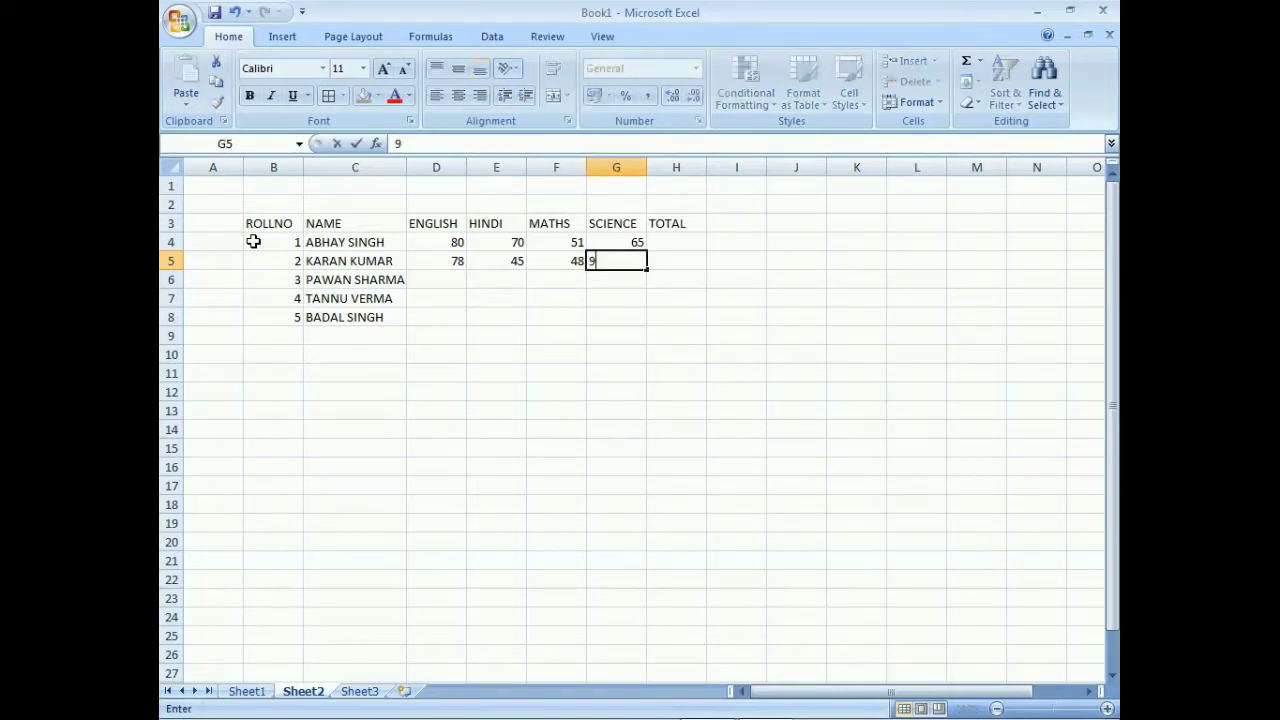
Enter the marks for roll number 3: ENGLISH 58, HINDI 90, MATHS 86 and SCIENCE 87.
key("Return")
key("Left")
key("Left")
key("Left")
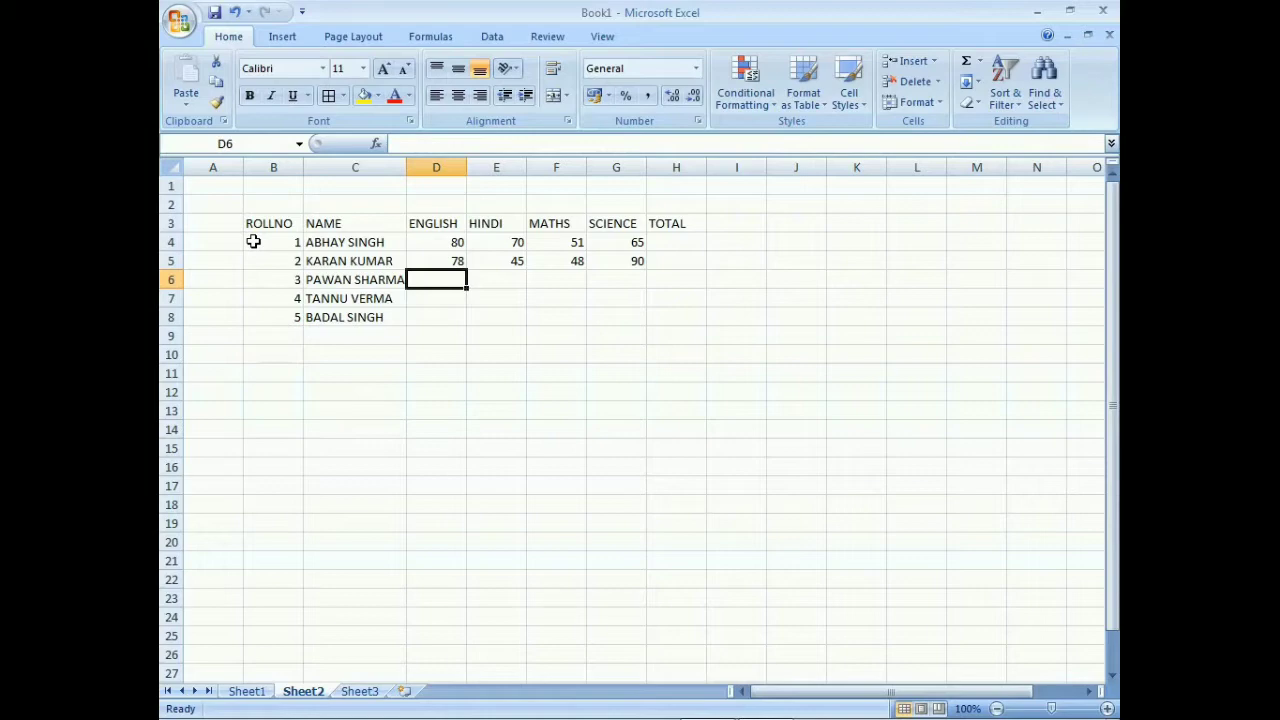
type("58")
key("Right")
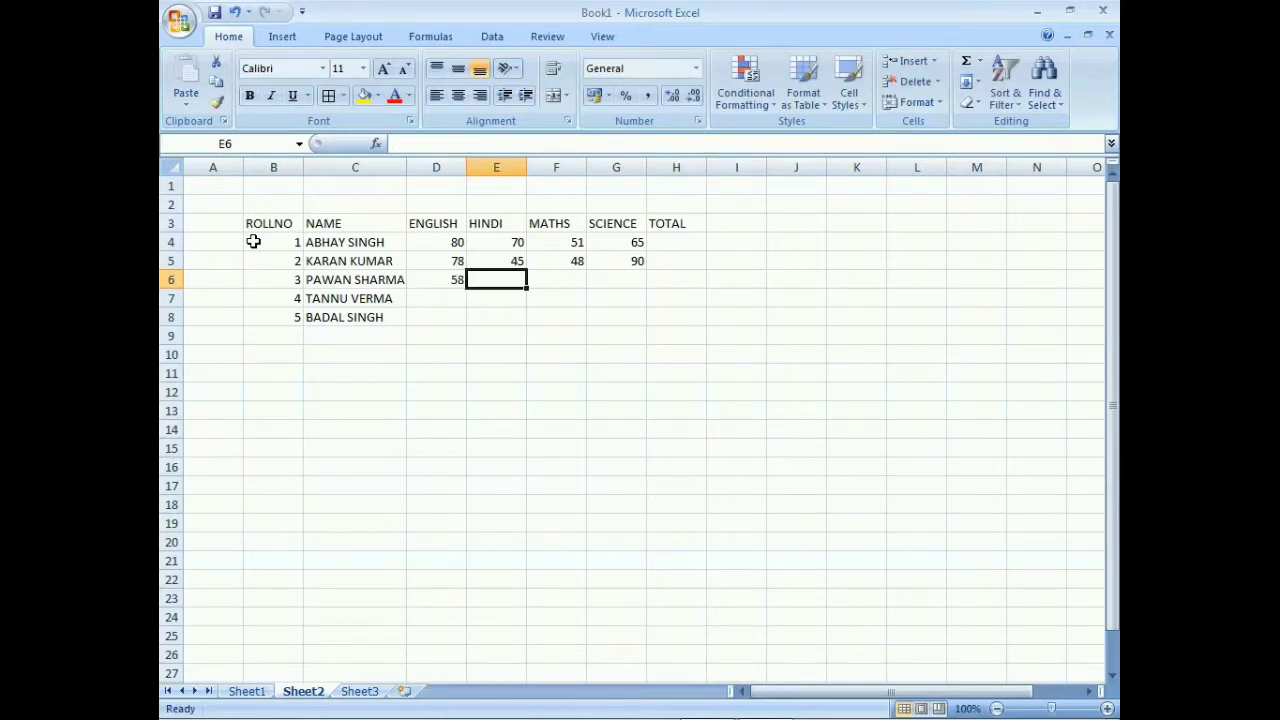
type("90")
key("Right")
type("86")
key("Right")
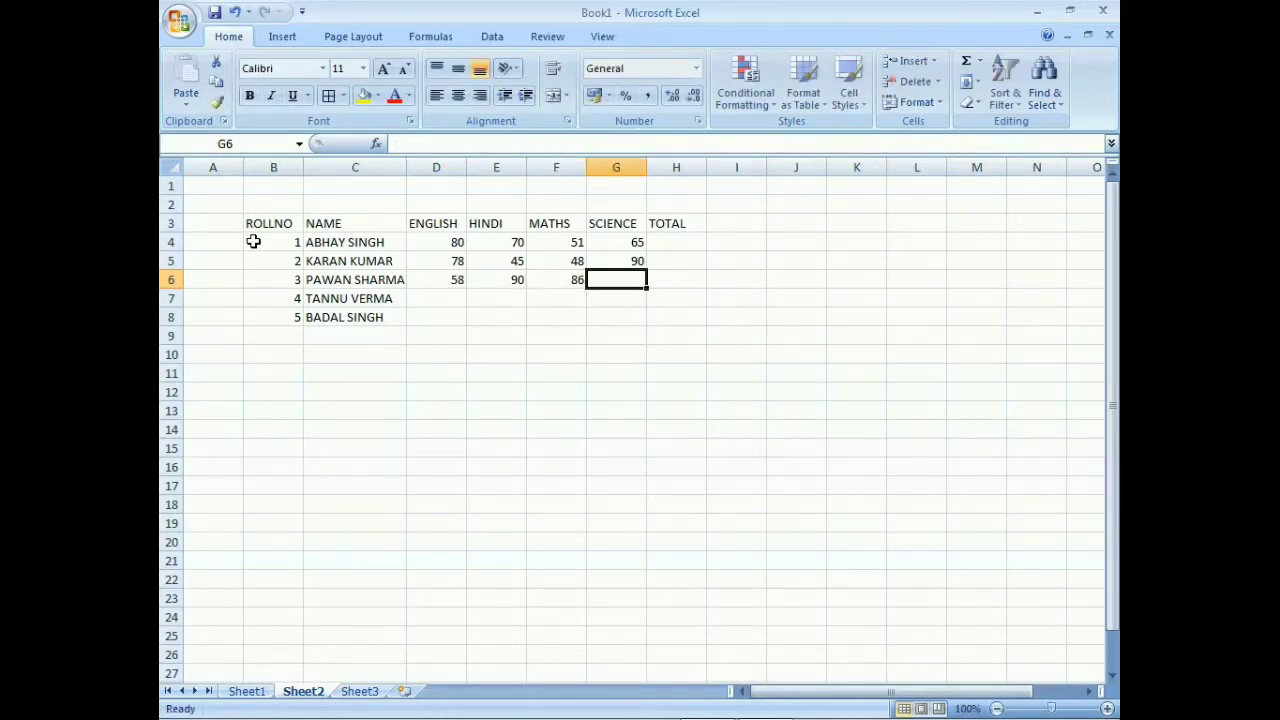
type("87")
key("Return")
Enter the marks for roll number 4: ENGLISH 45, HINDI 78, MATHS 98 and SCIENCE 65.
key("Left")
key("Left")
key("Left")
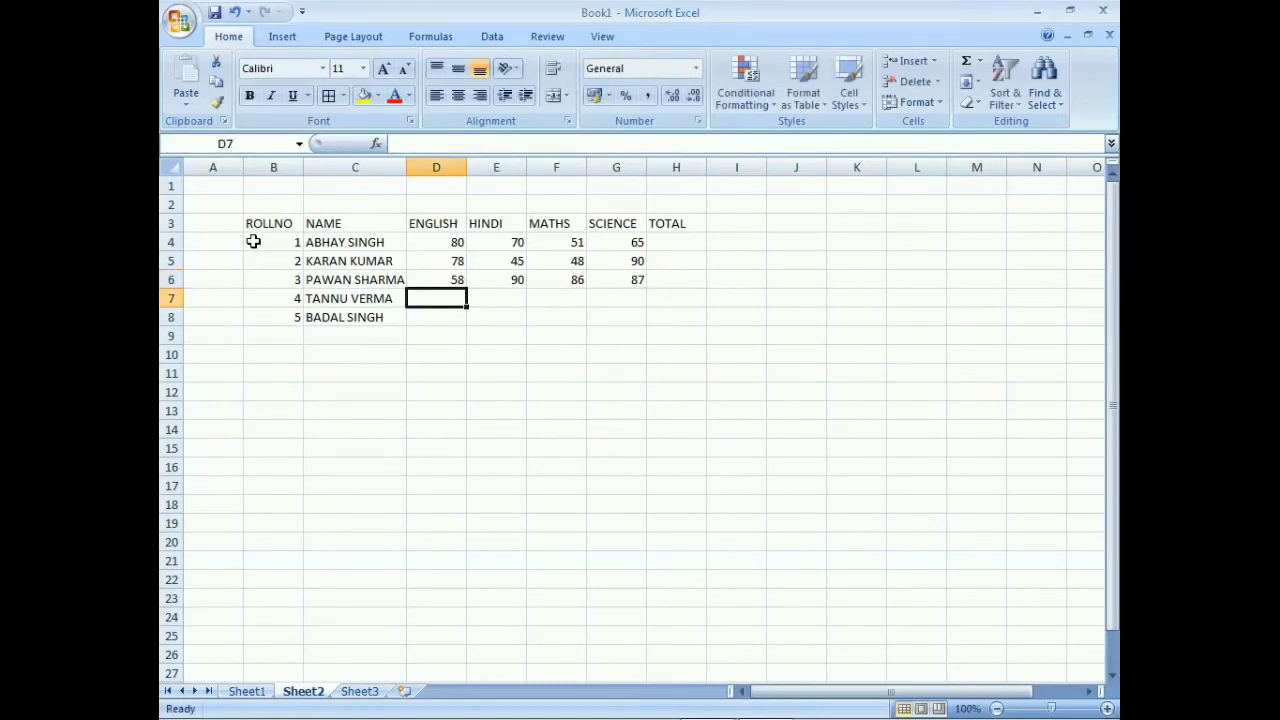
type("45")
key("Right")
type("78")
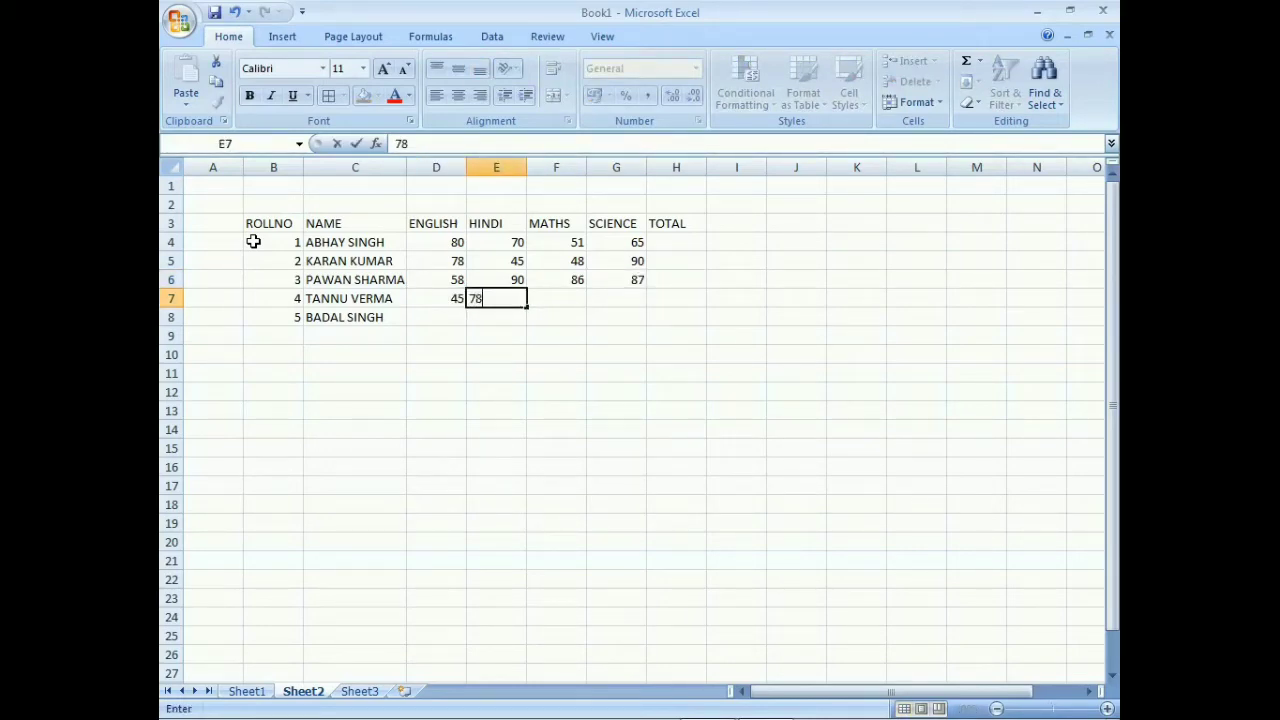
key("Right")
type("98")
key("Right")
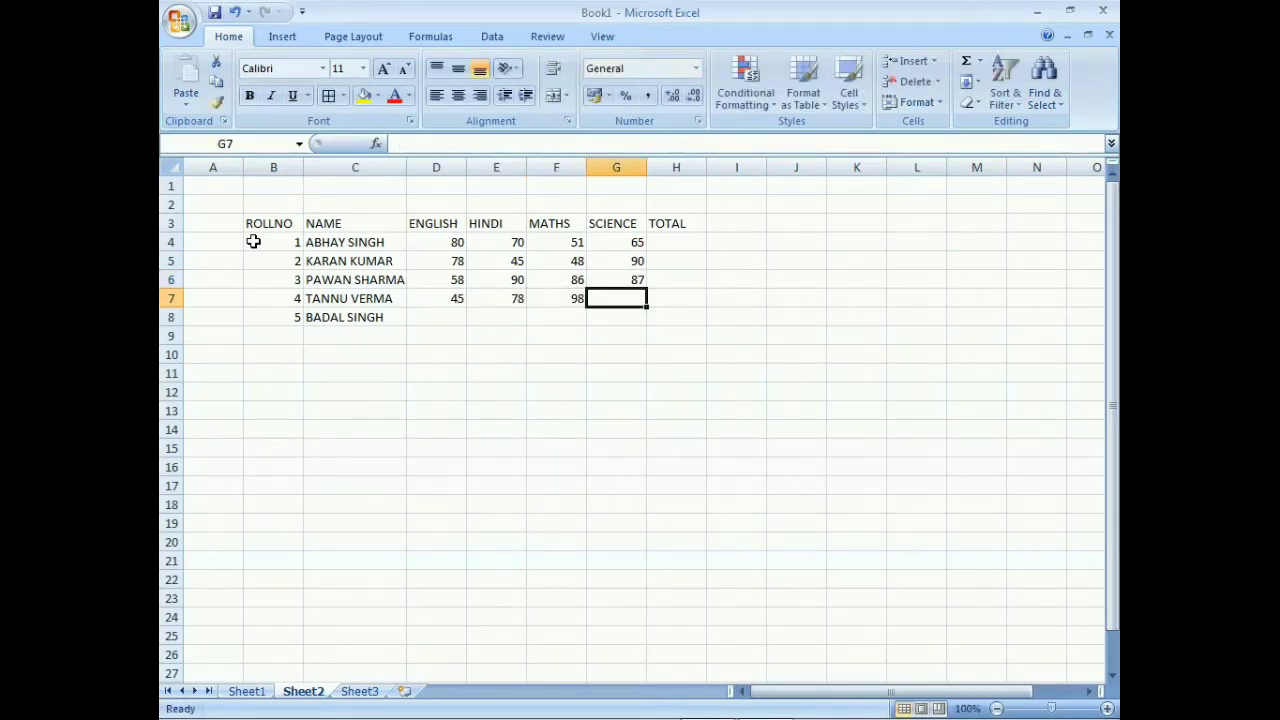
type("65")
key("Return")
Enter the marks for roll number 5: ENGLISH 45, HINDI 56, MATHS 78 and SCIENCE 85.
key("Left")
key("Left")
key("Left")
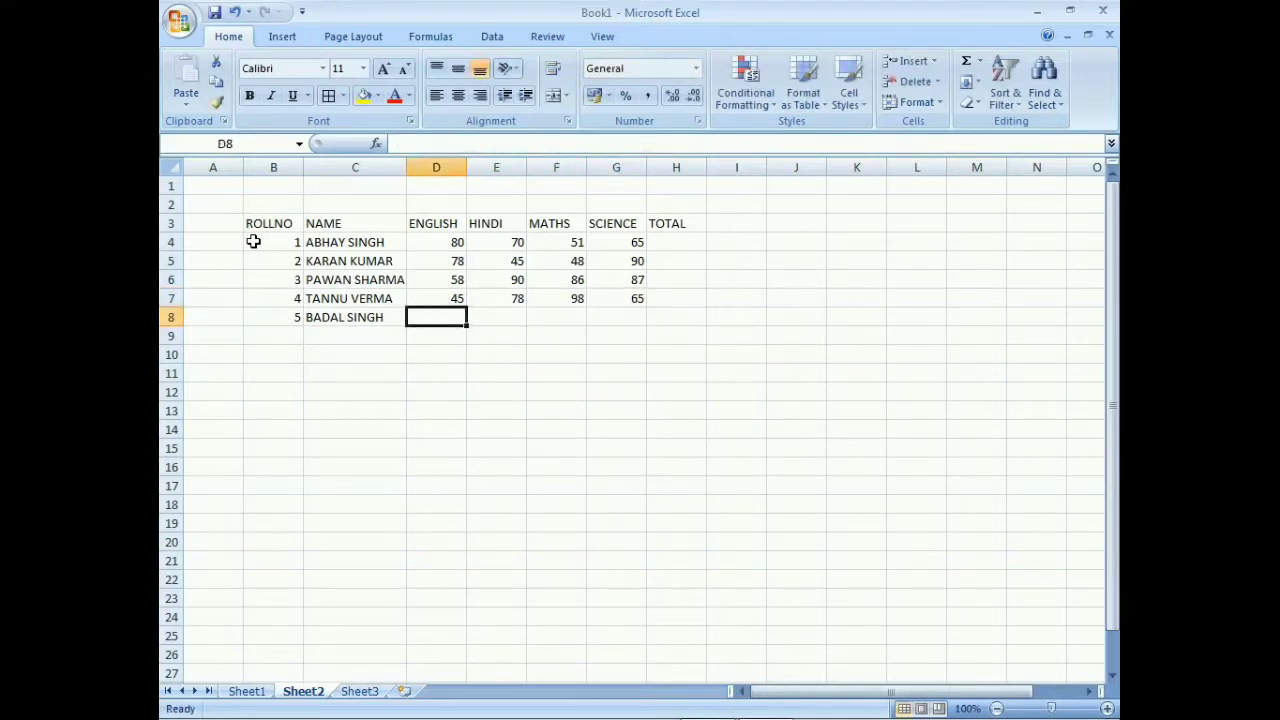
type("45")
key("Right")
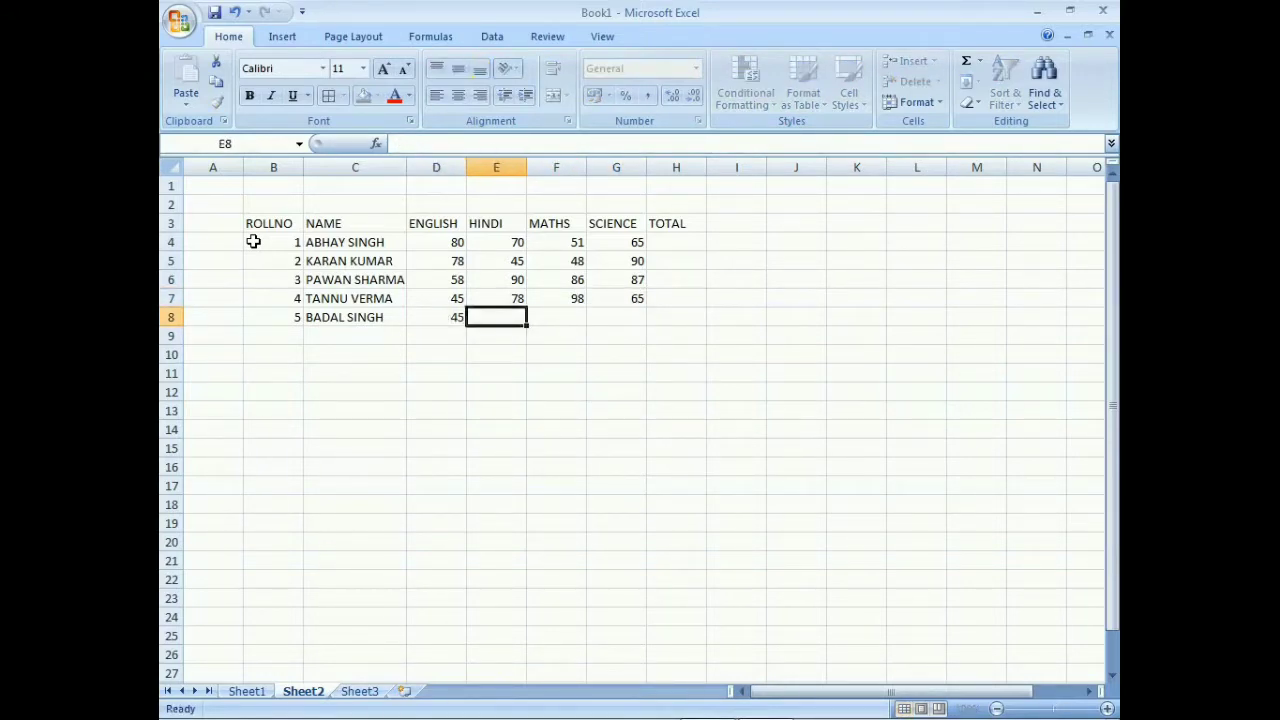
type("56")
key("Right")
type("78")
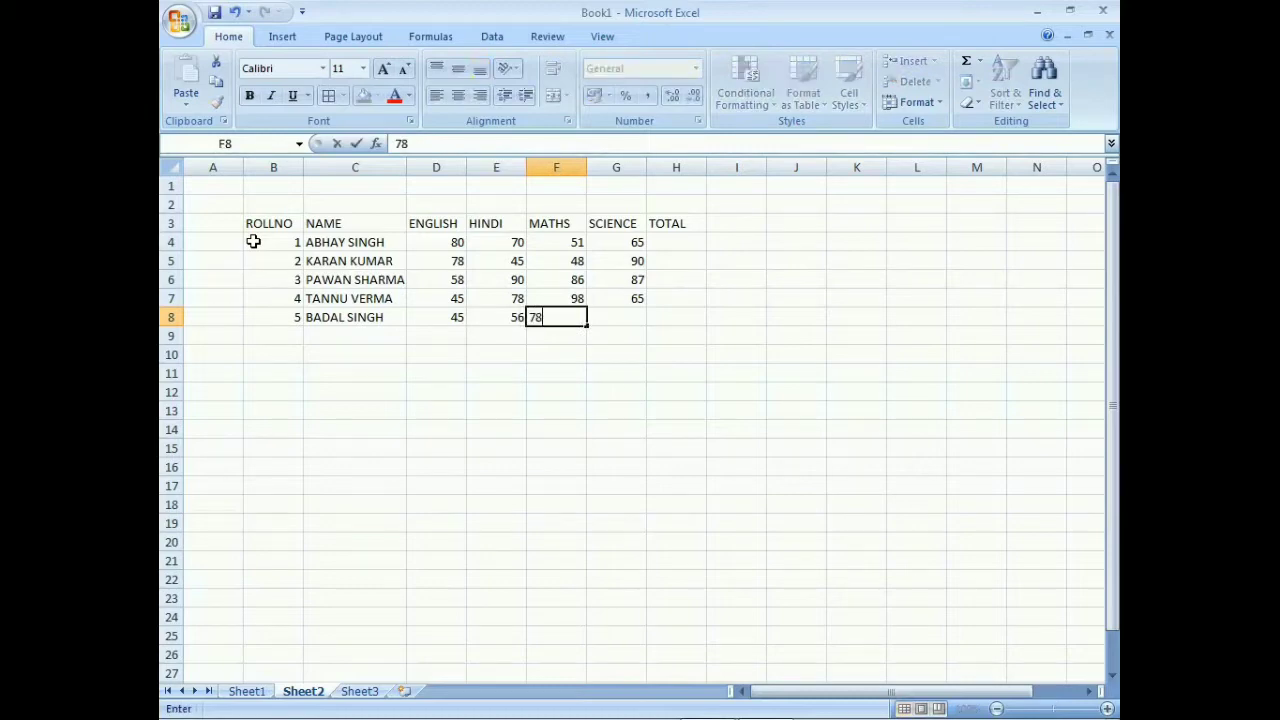
key("Right")
type("85")
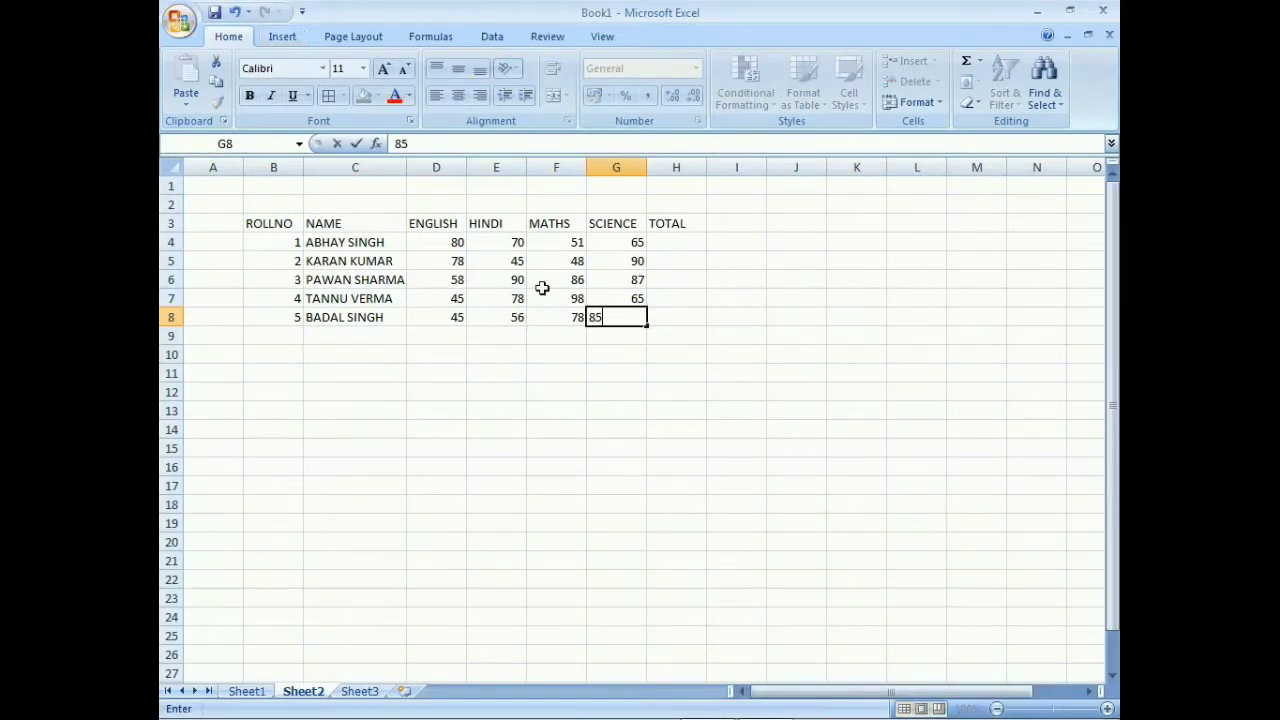
left_click(636, 347)
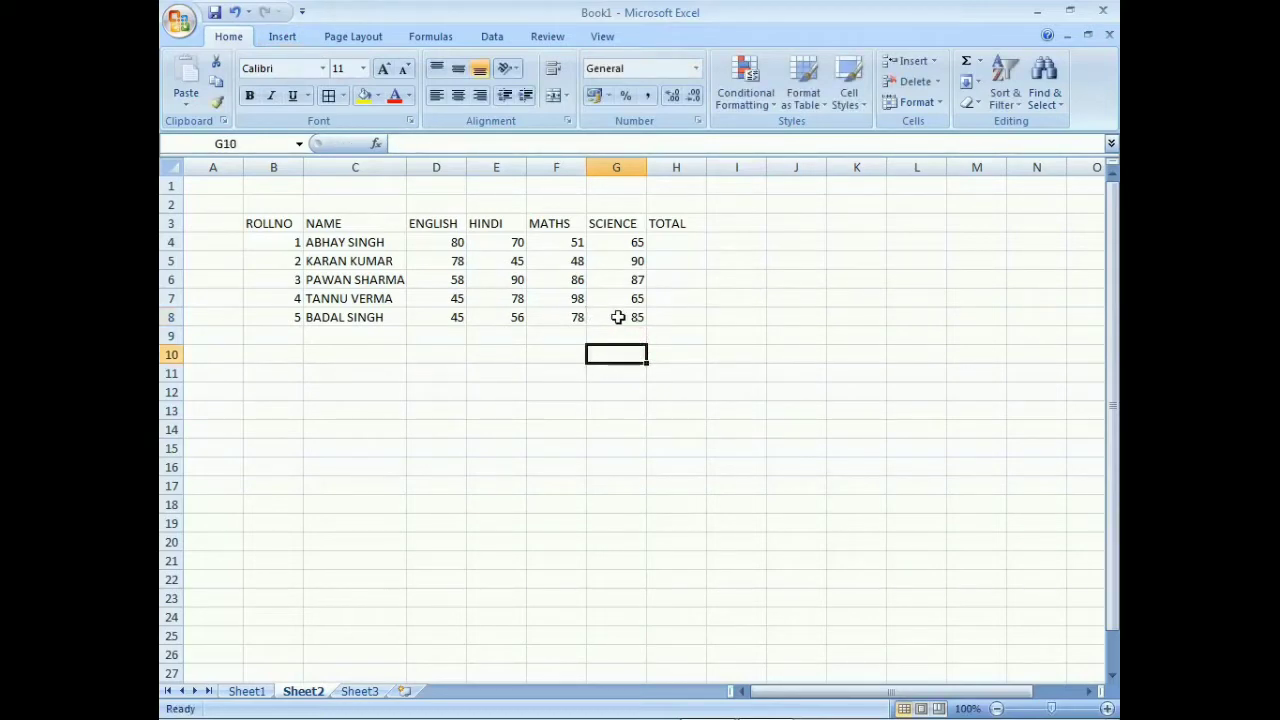
left_click(673, 247)
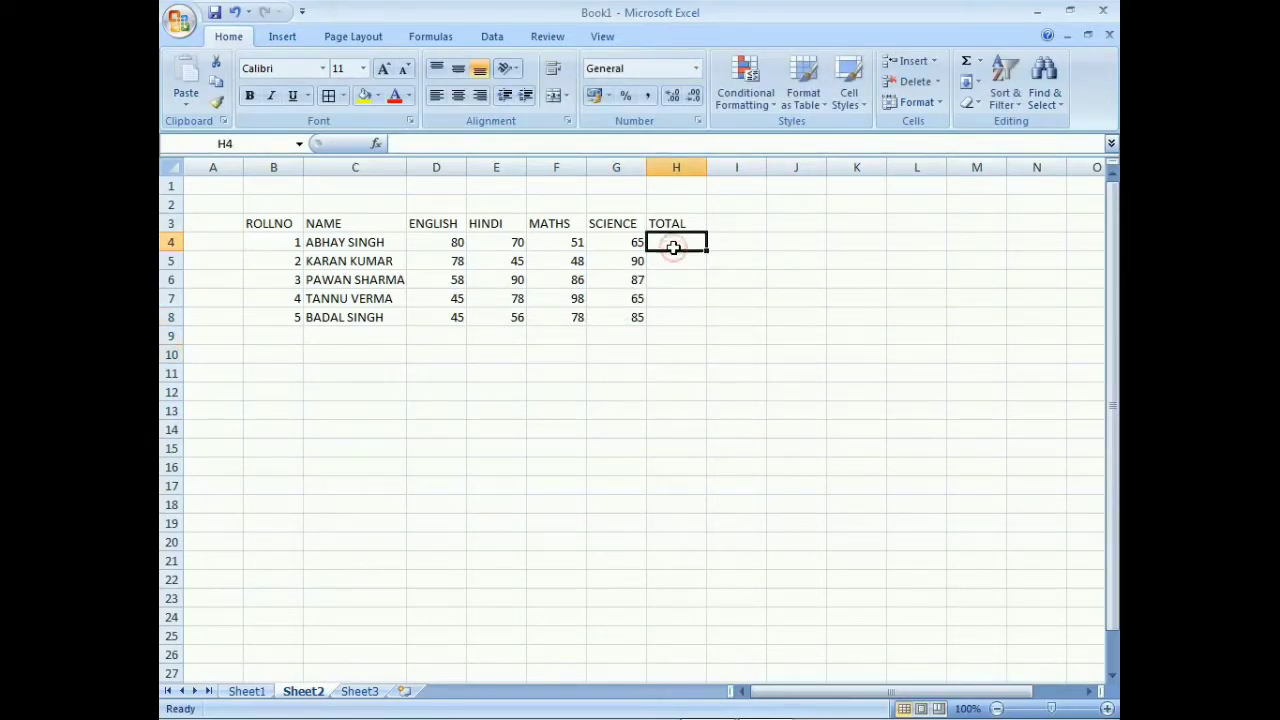
left_click(737, 352)
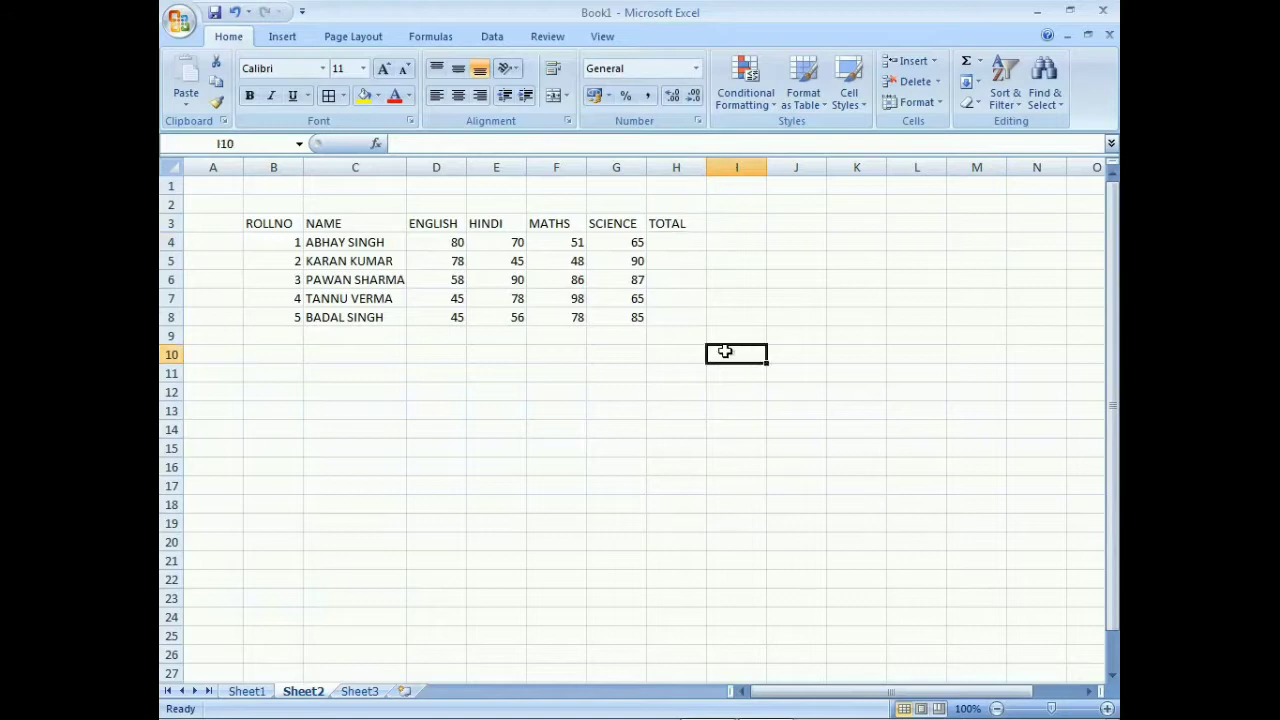
left_click(664, 224)
left_click(666, 243)
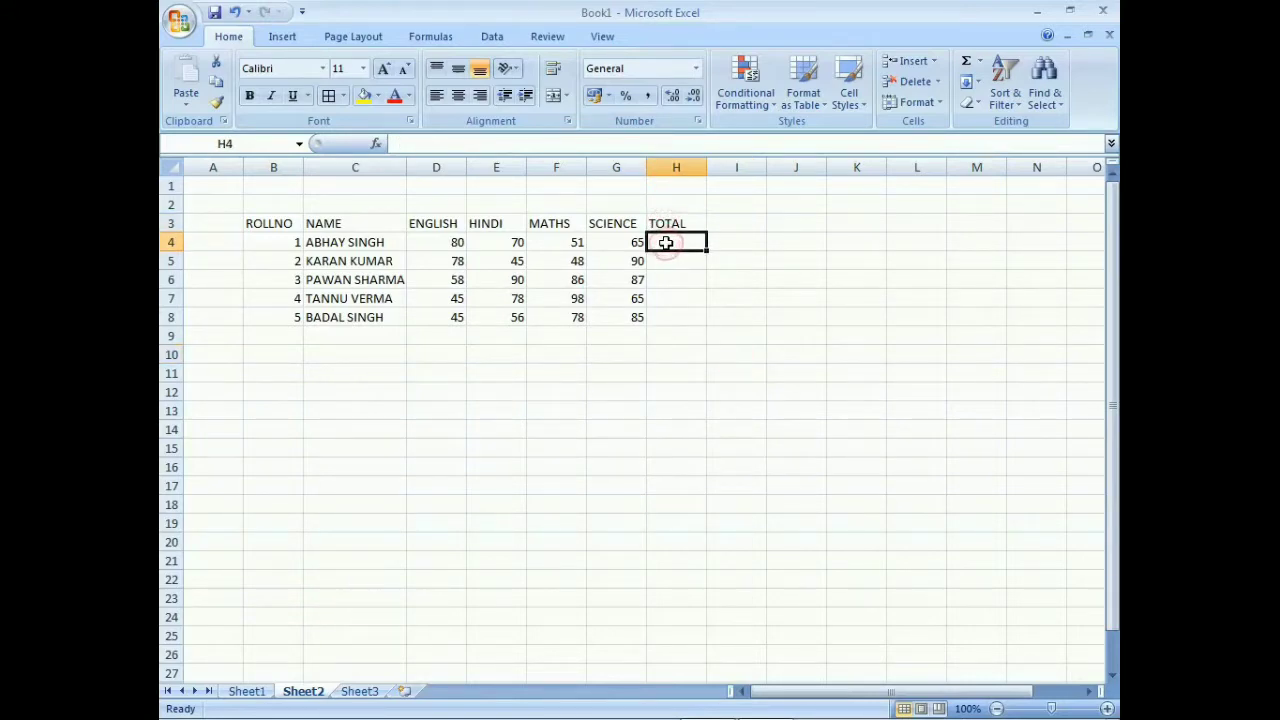
left_click(669, 315)
Enter the formula =D4+E4+F4+G4 in H4 to total the marks for roll number 1.
left_click(674, 246)
type("=")
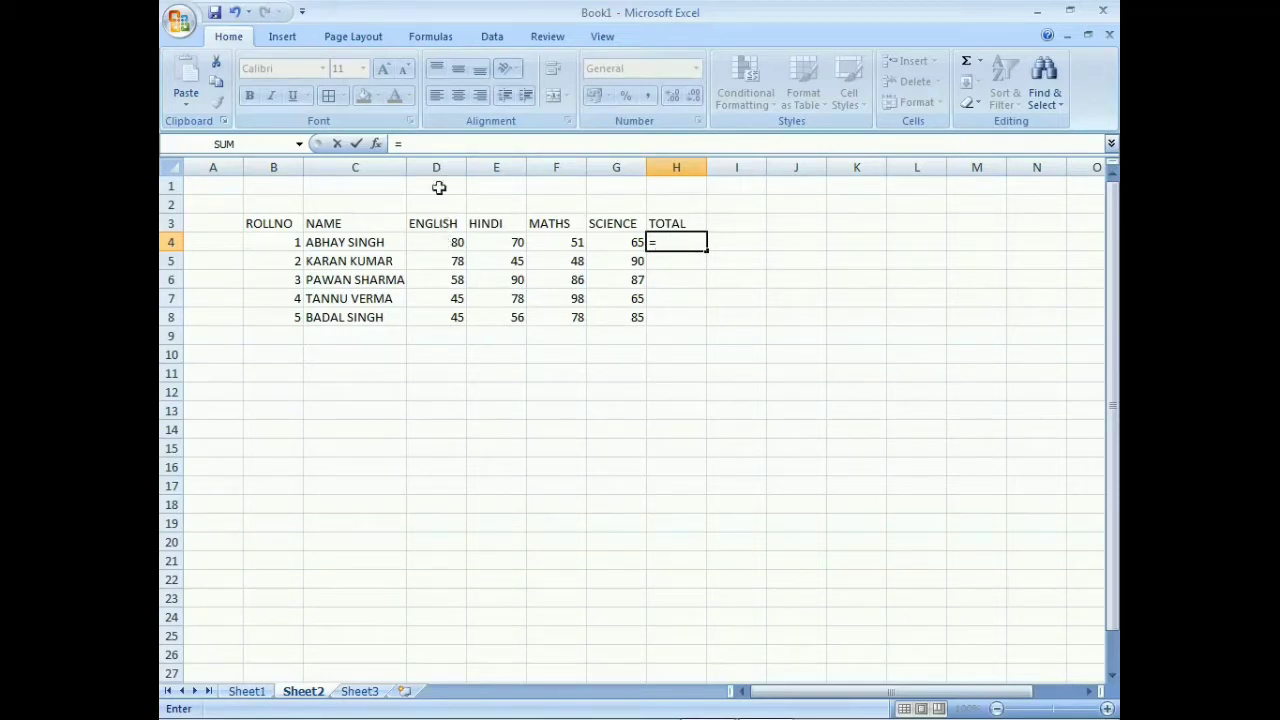
left_click(449, 242)
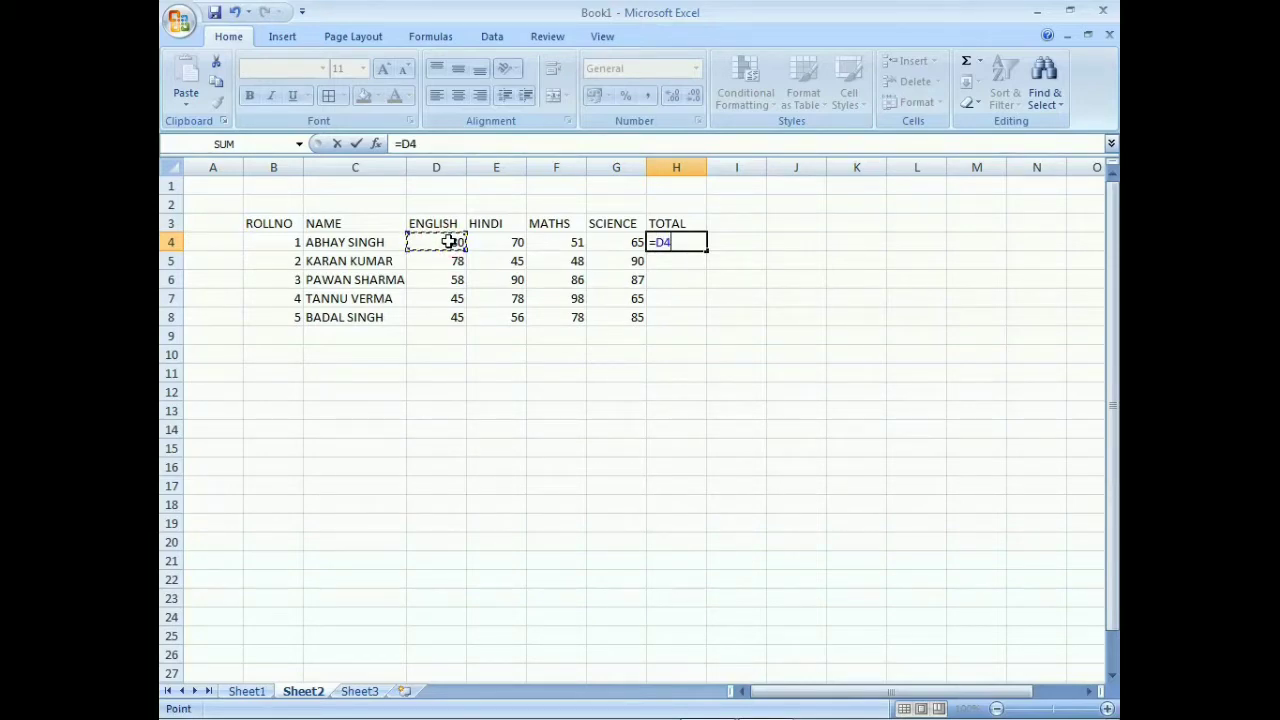
key("BackSpace")
key("BackSpace")
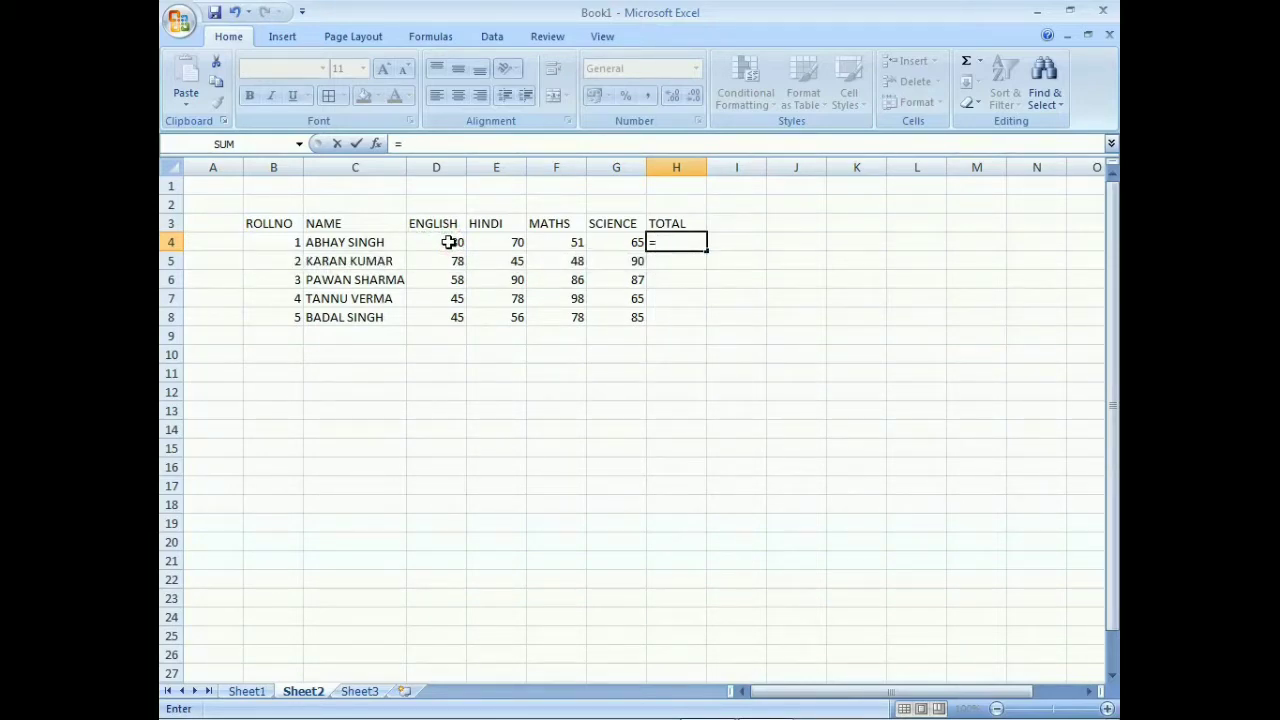
type("D4+")
type("E4")
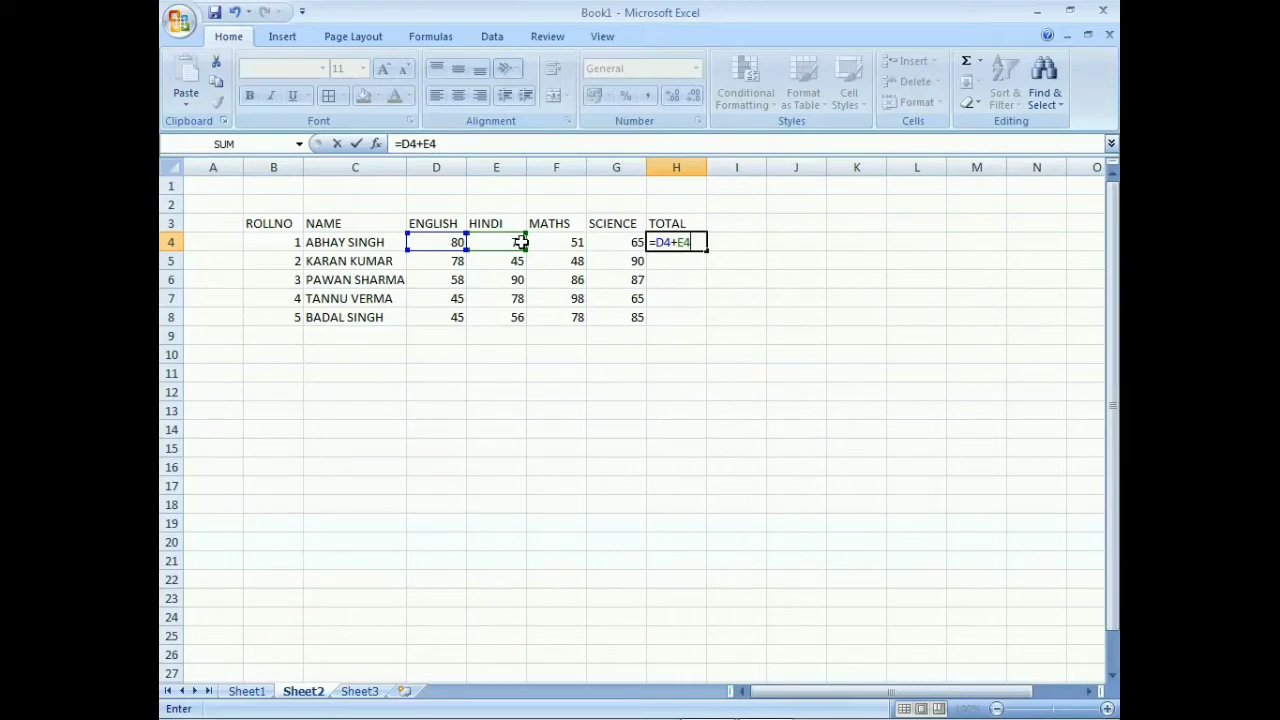
type("+F4")
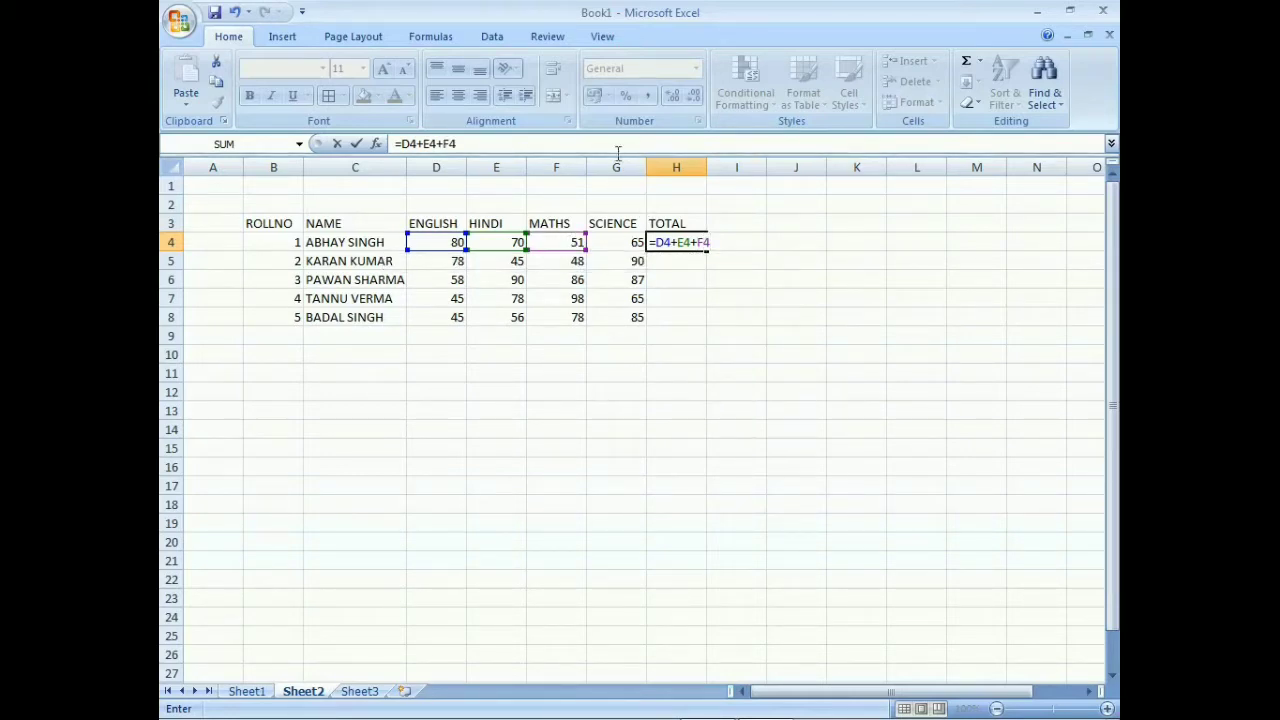
type("+")
type("G4")
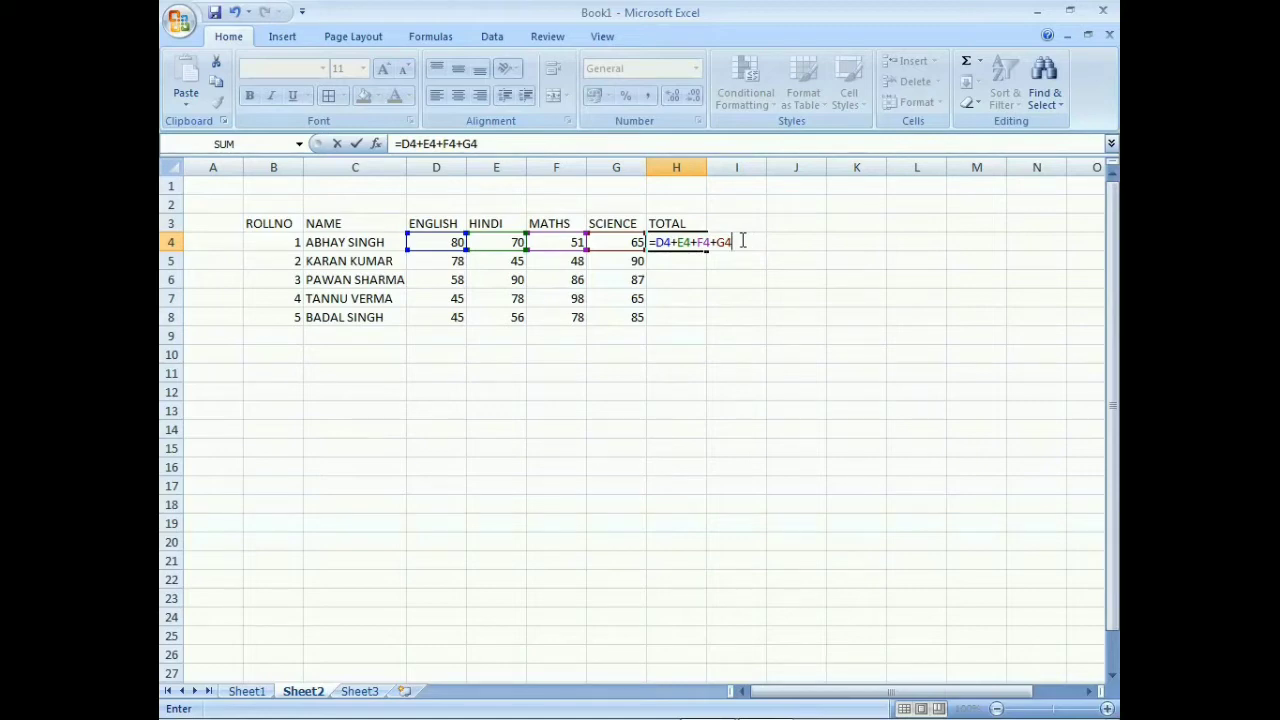
key("Return")
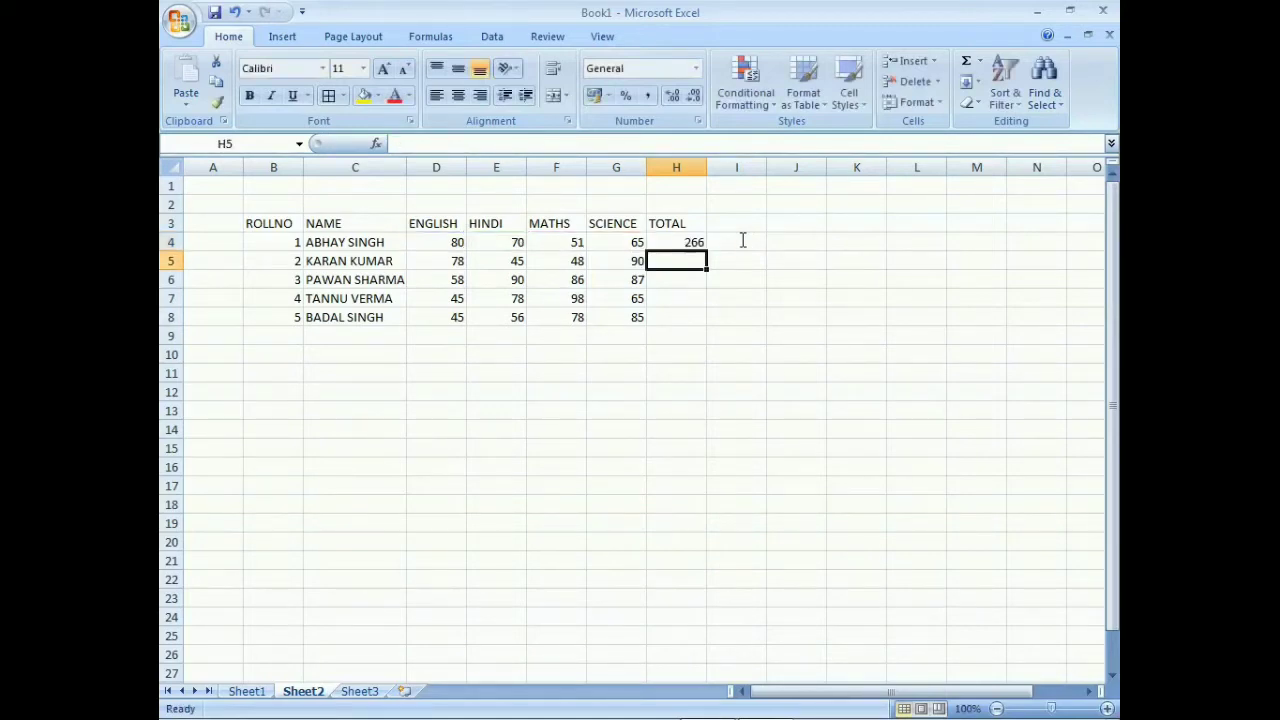
Examine the addition formula in H4 and the marks cells it refers to, leaving it as it is.
key("Up")
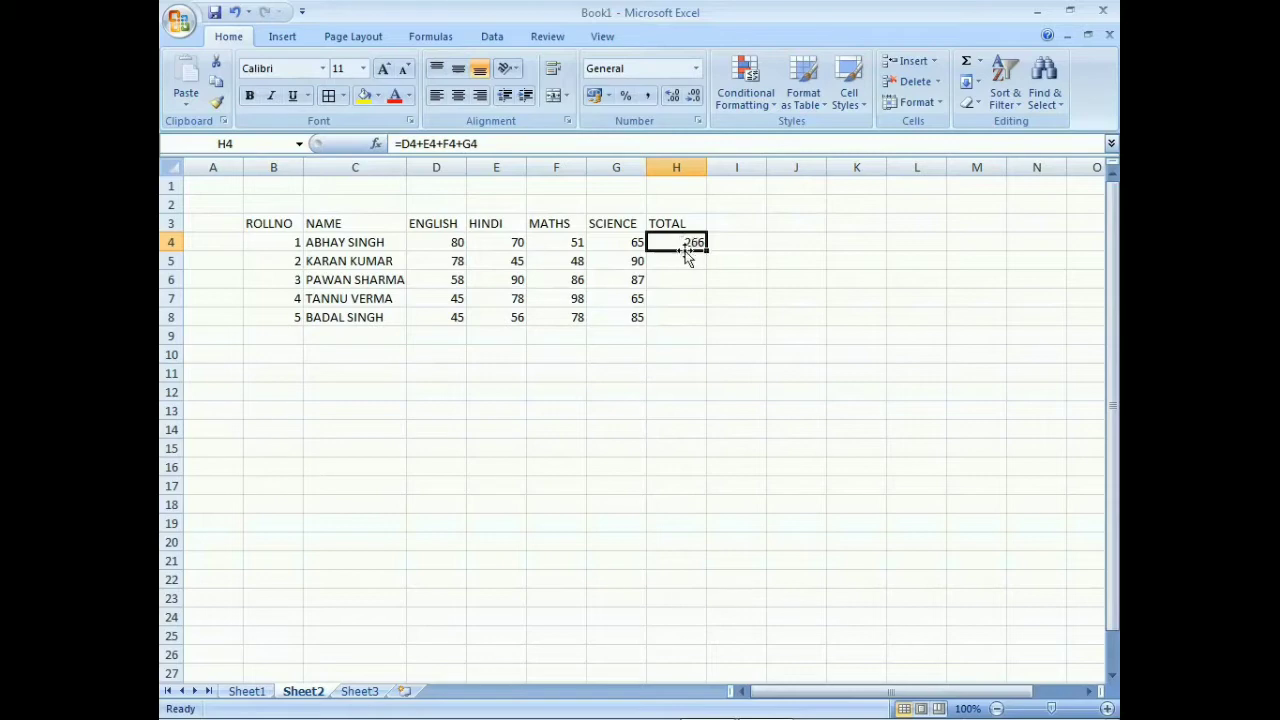
left_click(500, 143)
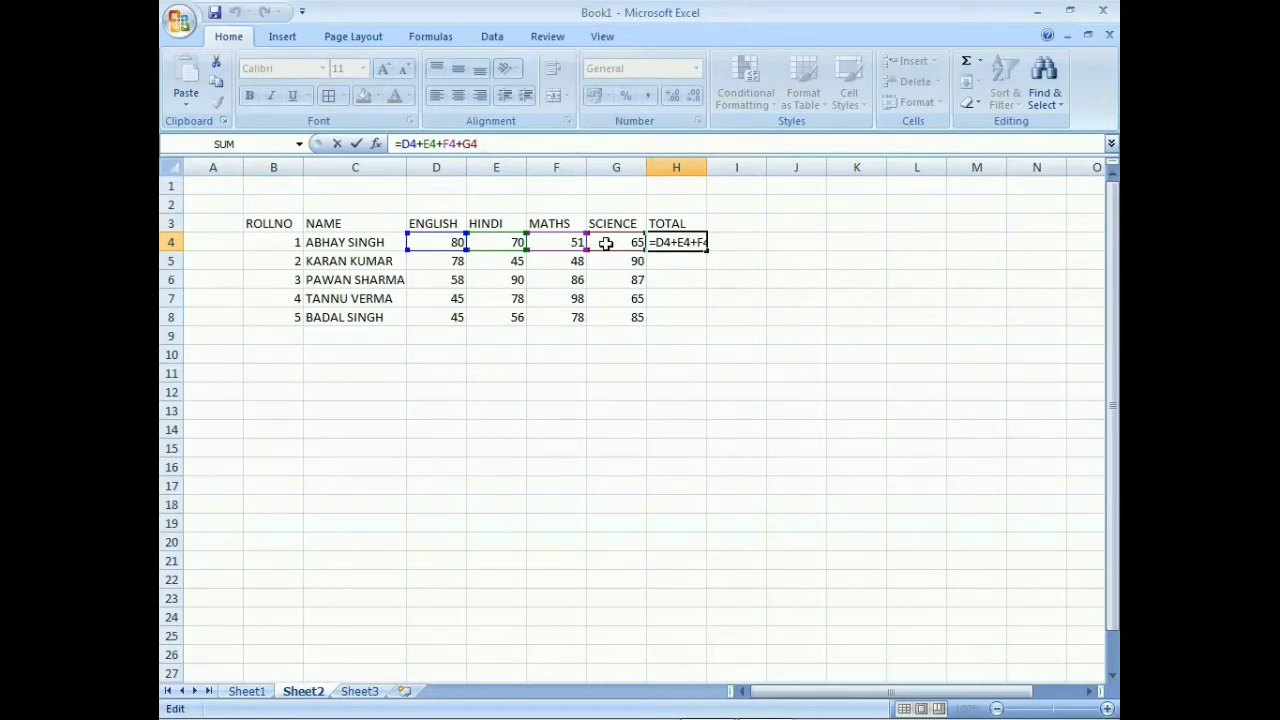
key("Return")
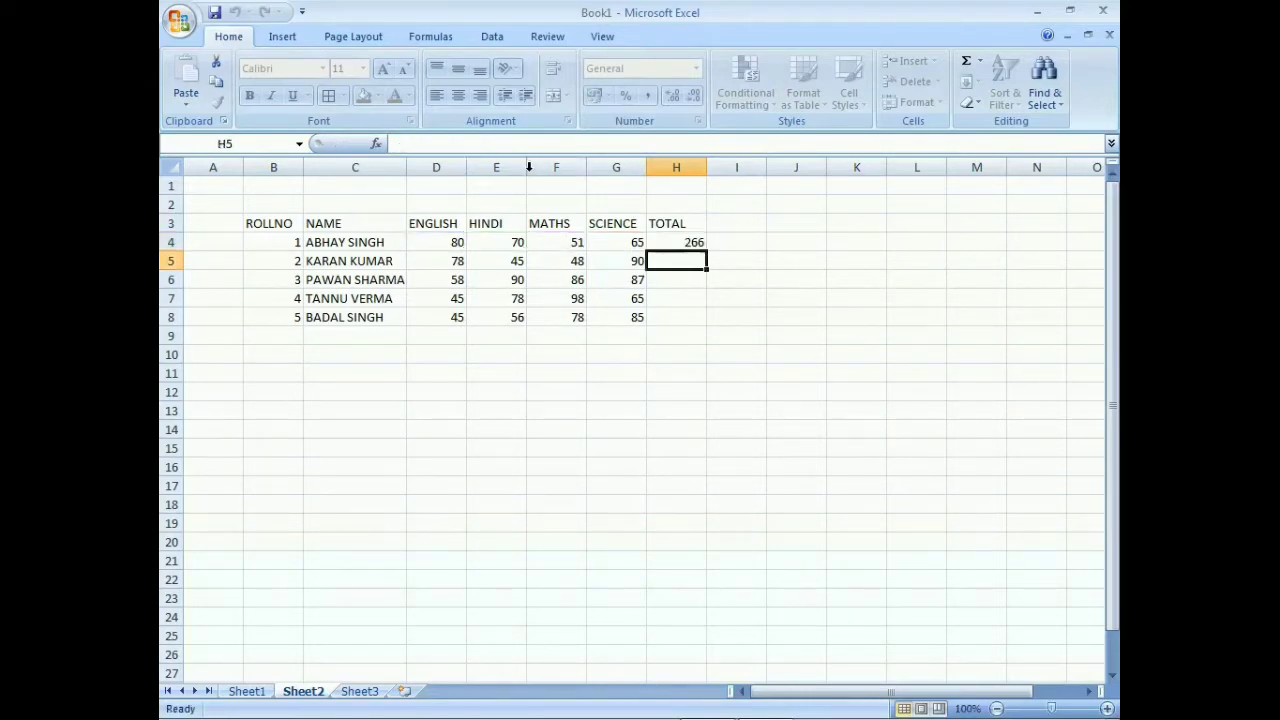
left_click(677, 244)
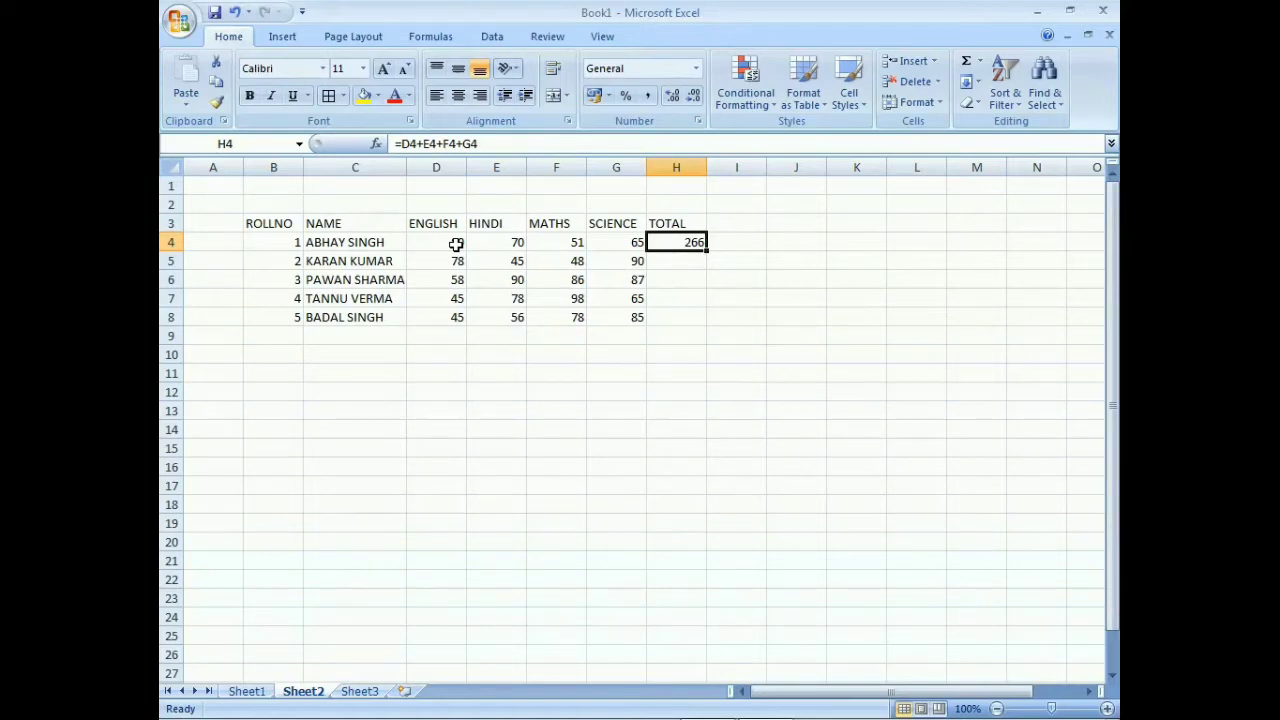
left_click(662, 316)
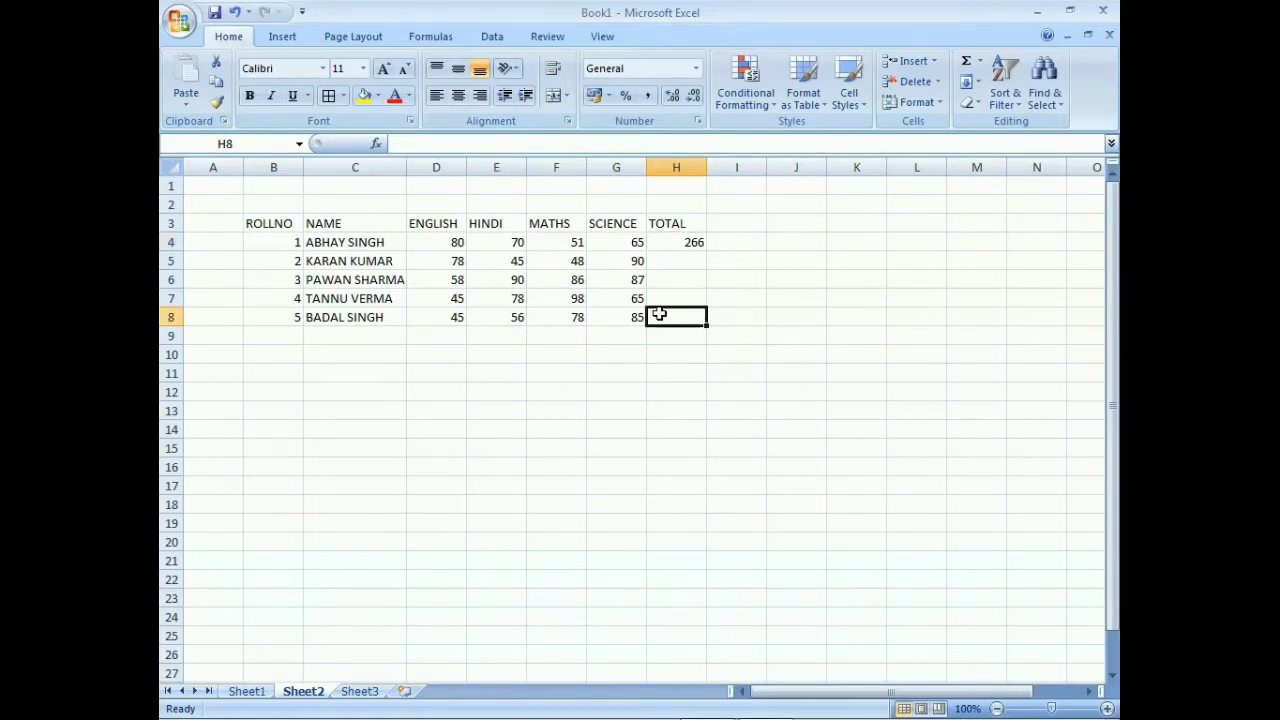
Total the marks for roll number 2 in H5 with the formula =SUM(D5:G5).
left_click(666, 261)
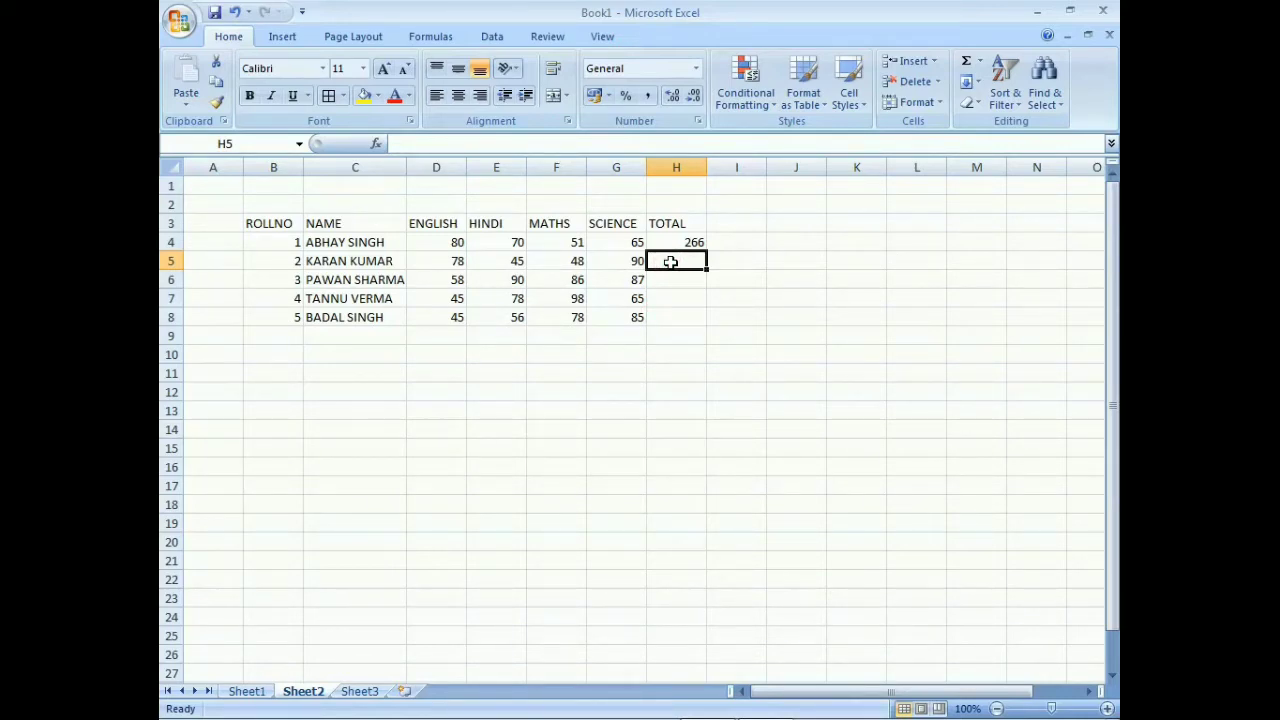
type("=")
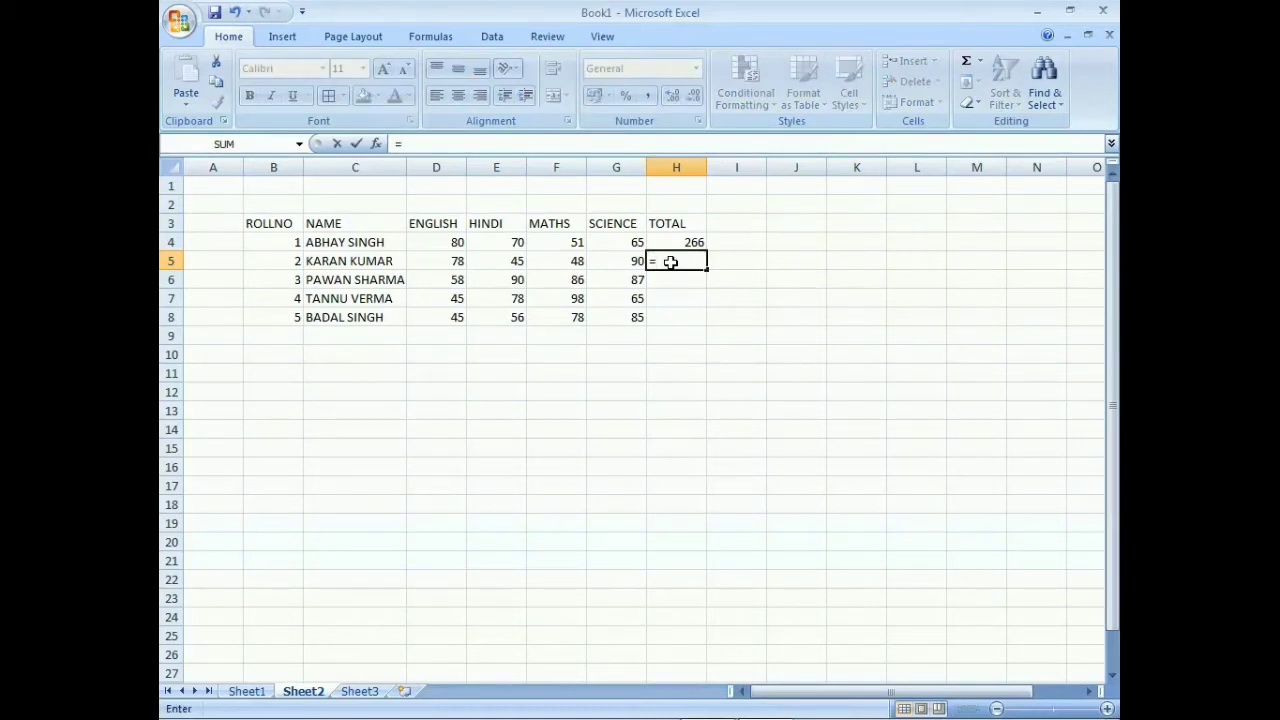
type("SUM")
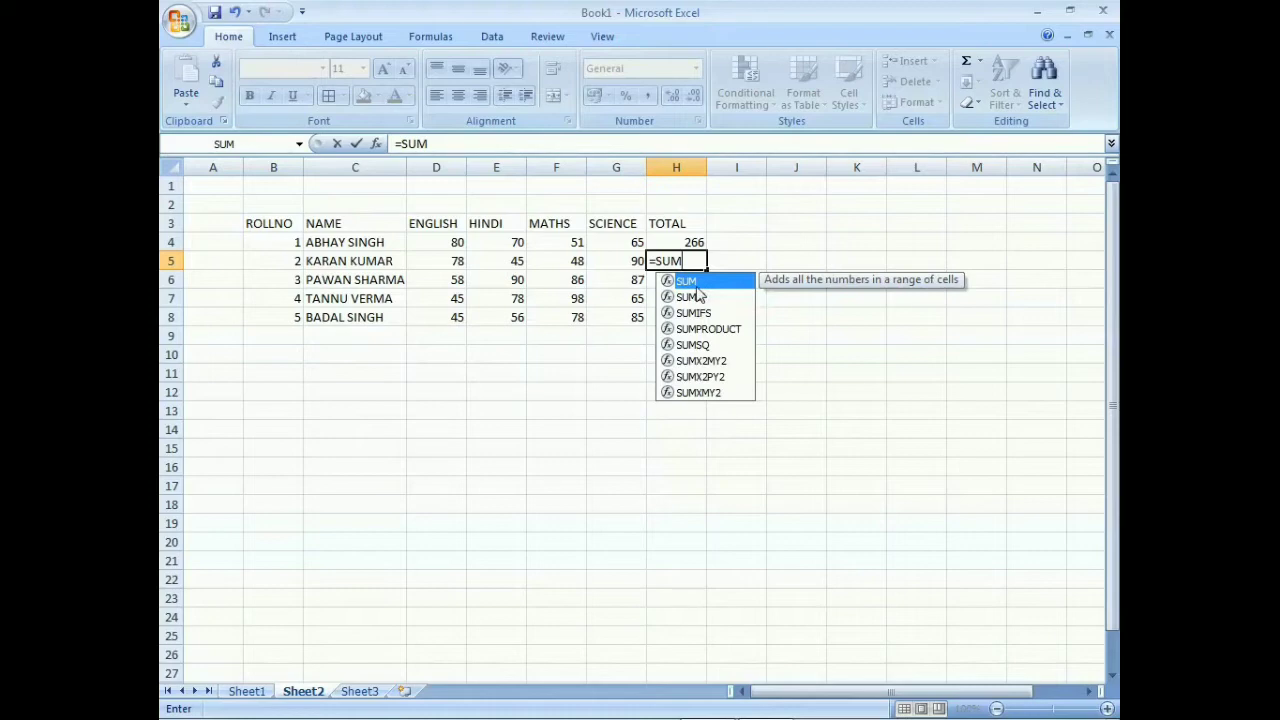
type("(")
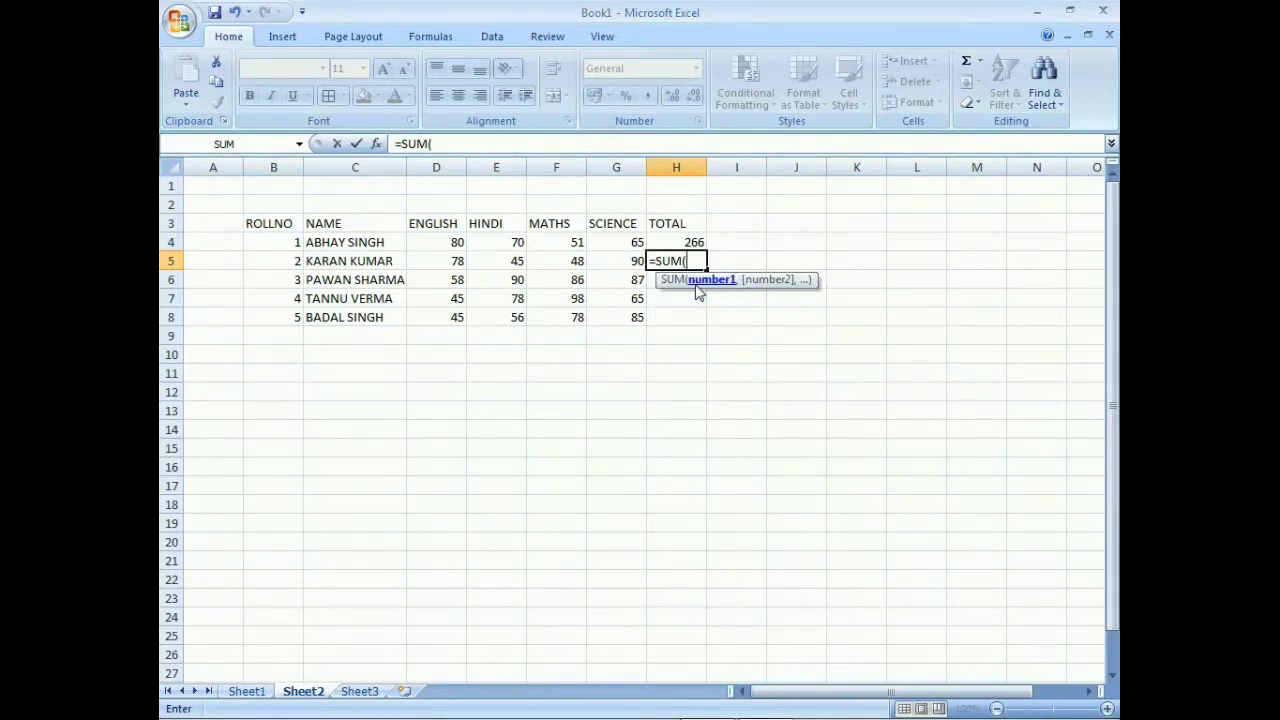
left_click(430, 261)
left_click_drag(430, 261, 641, 263)
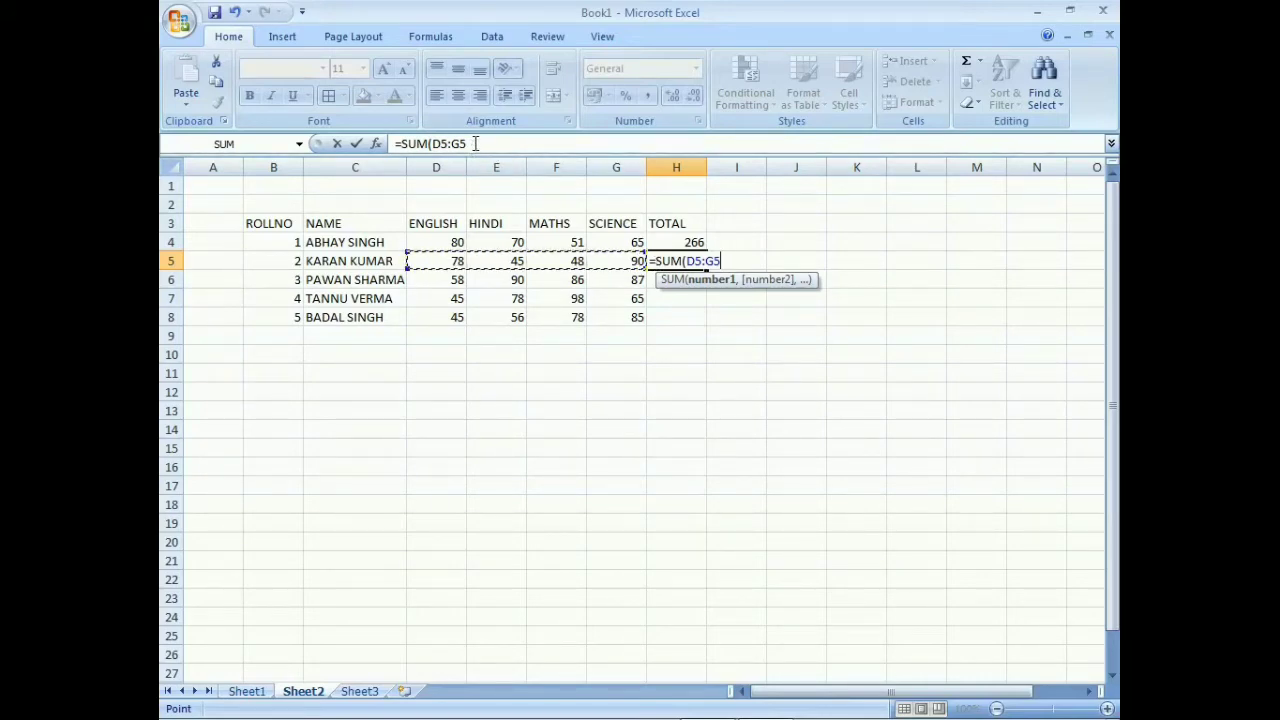
type(")")
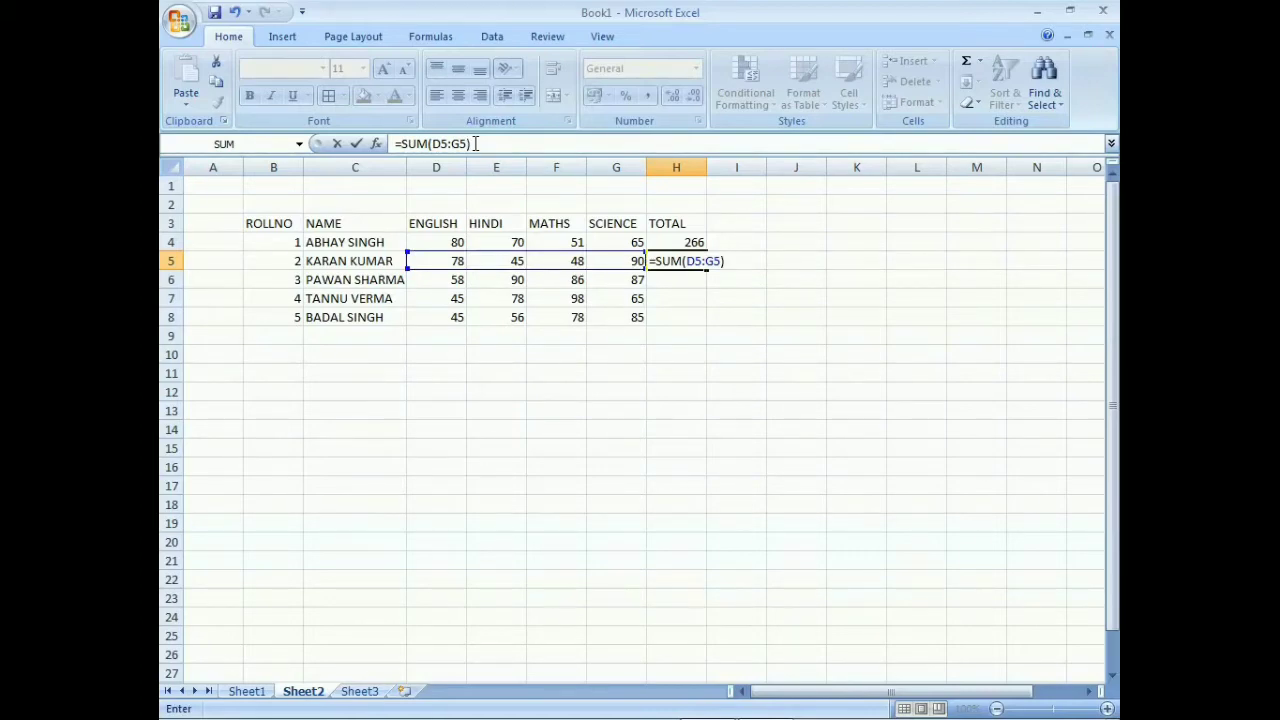
key("Return")
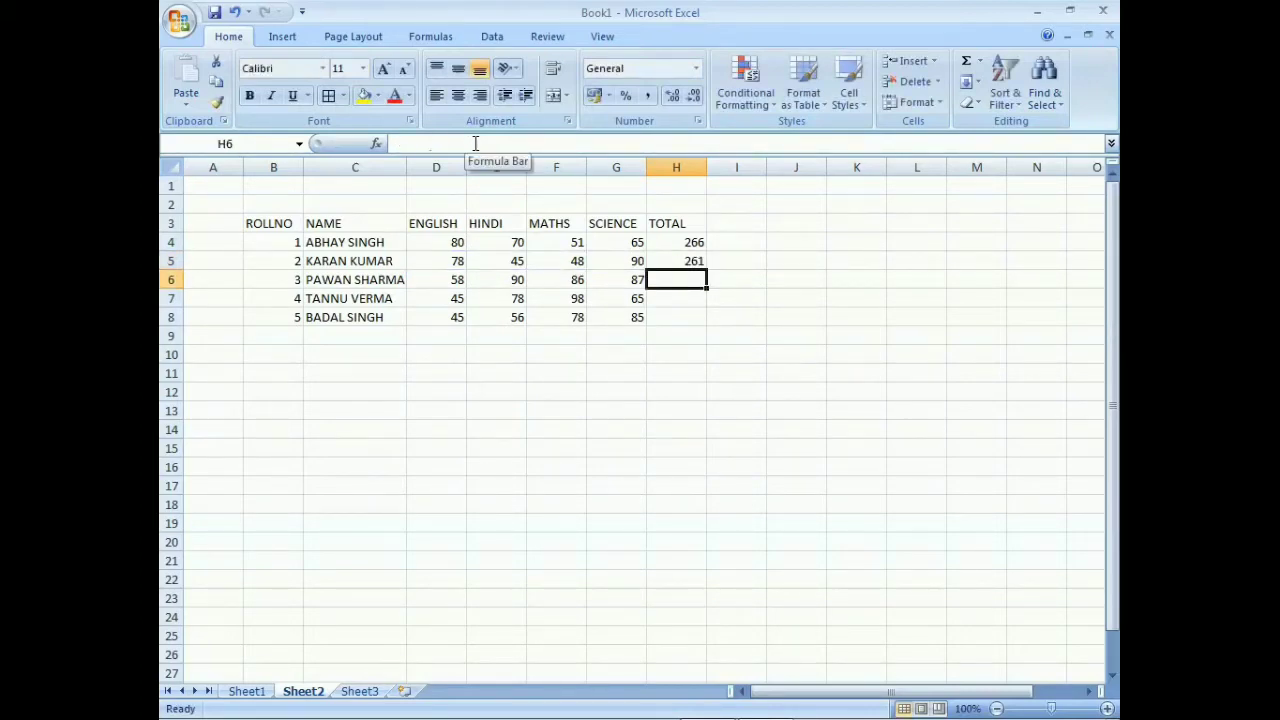
Examine the SUM formula in H5 and the D5:G5 range it refers to, leaving the formula as it is.
key("Up")
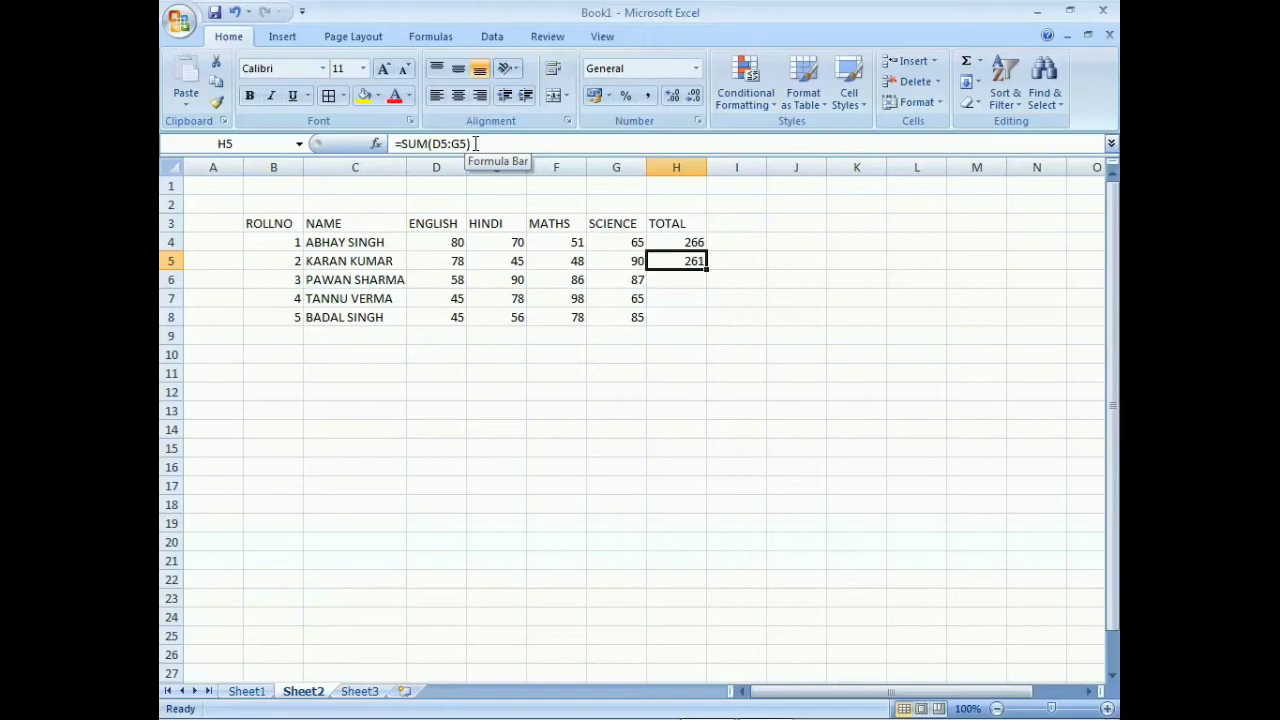
left_click(475, 143)
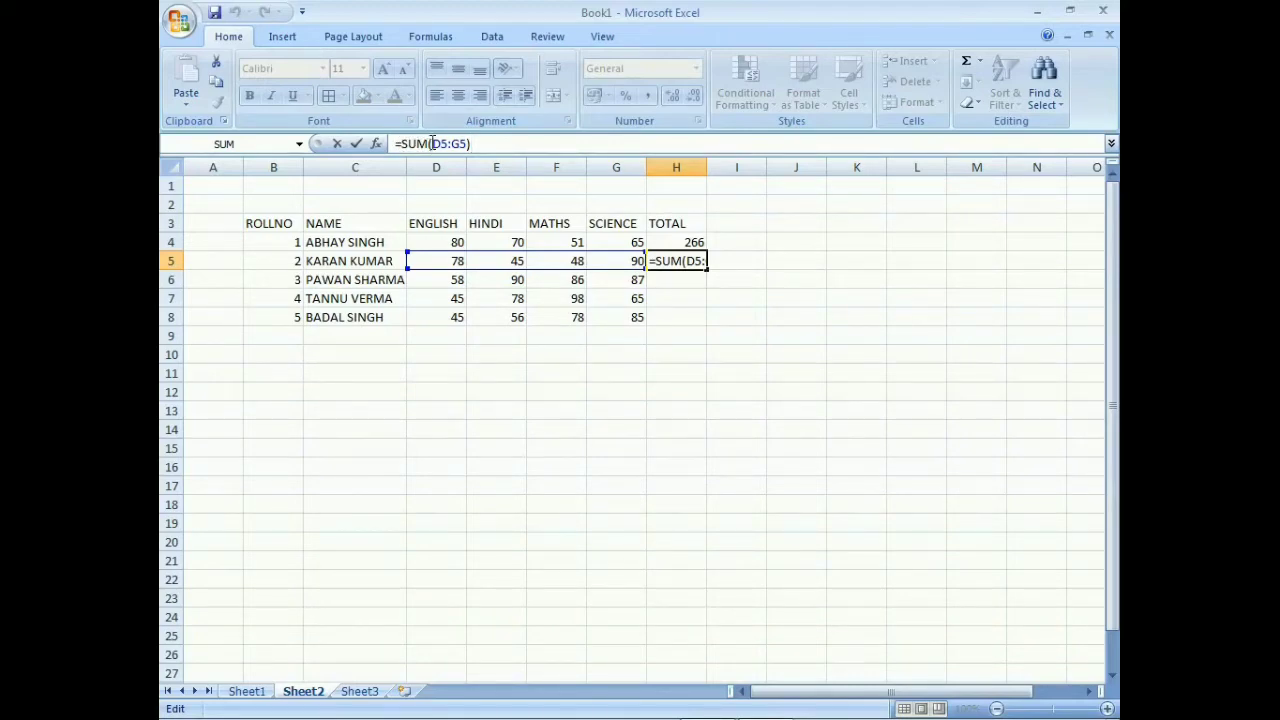
left_click_drag(432, 143, 474, 144)
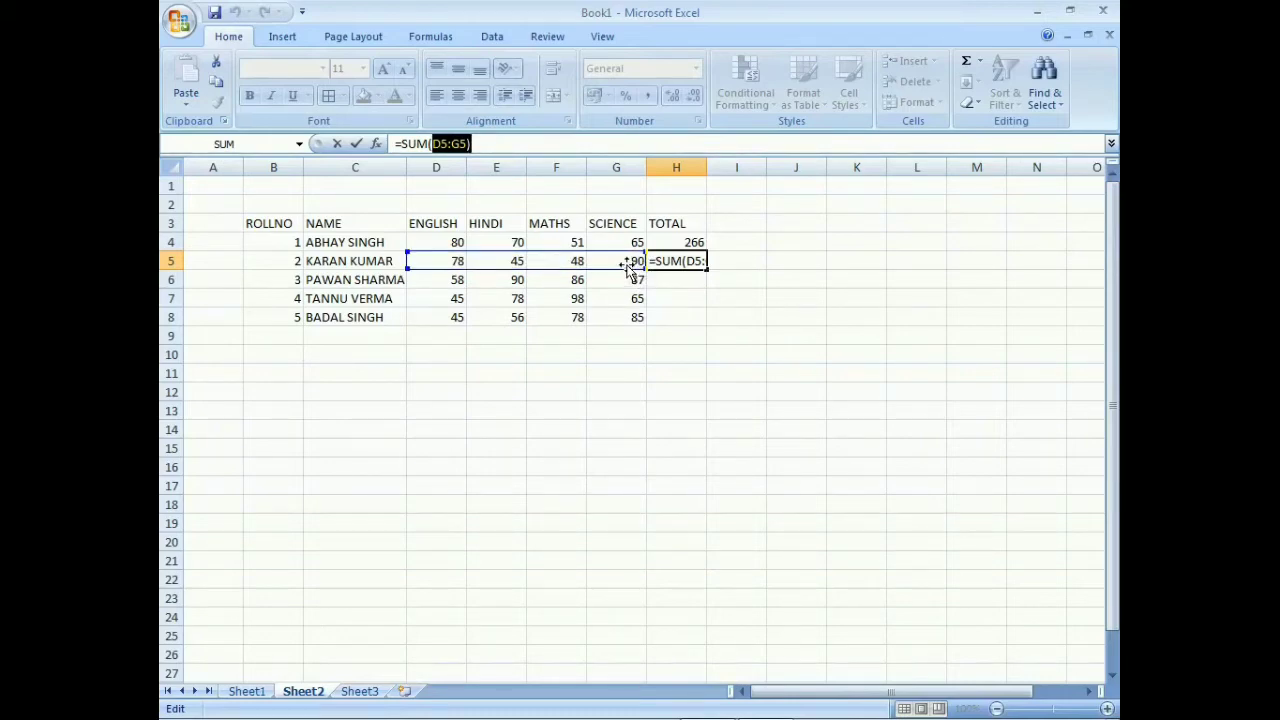
left_click(723, 261)
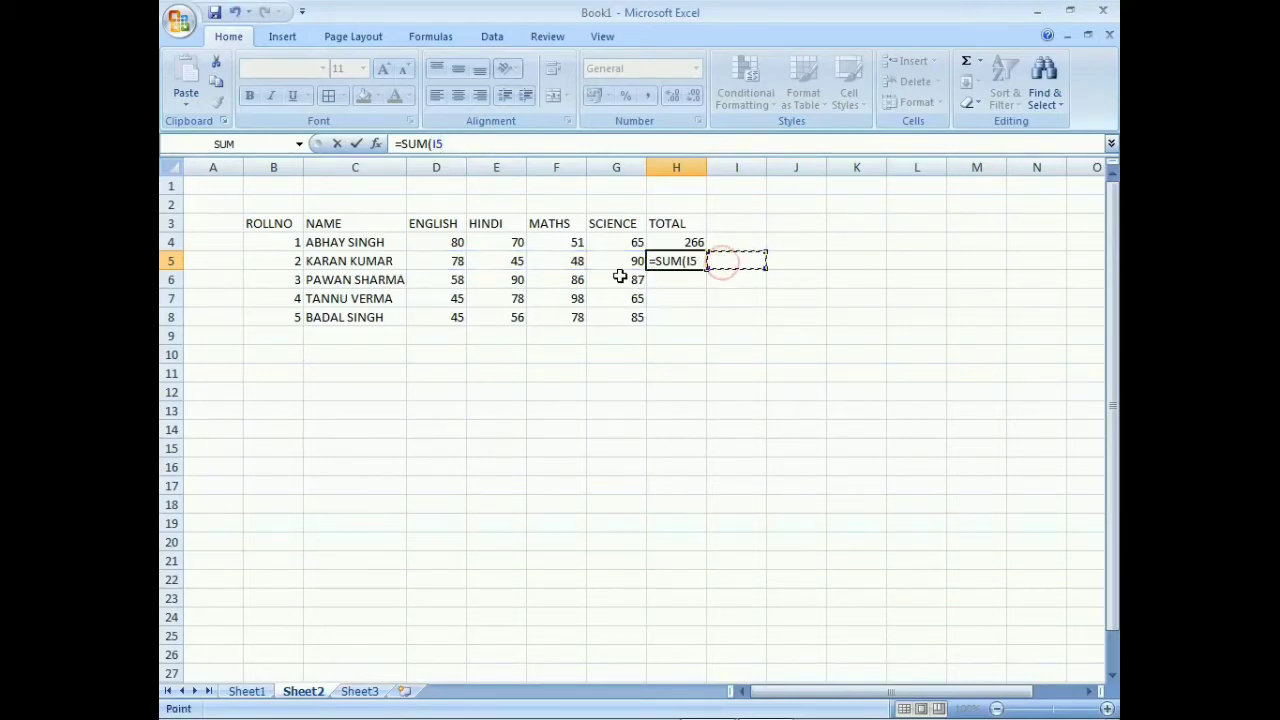
key("Return")
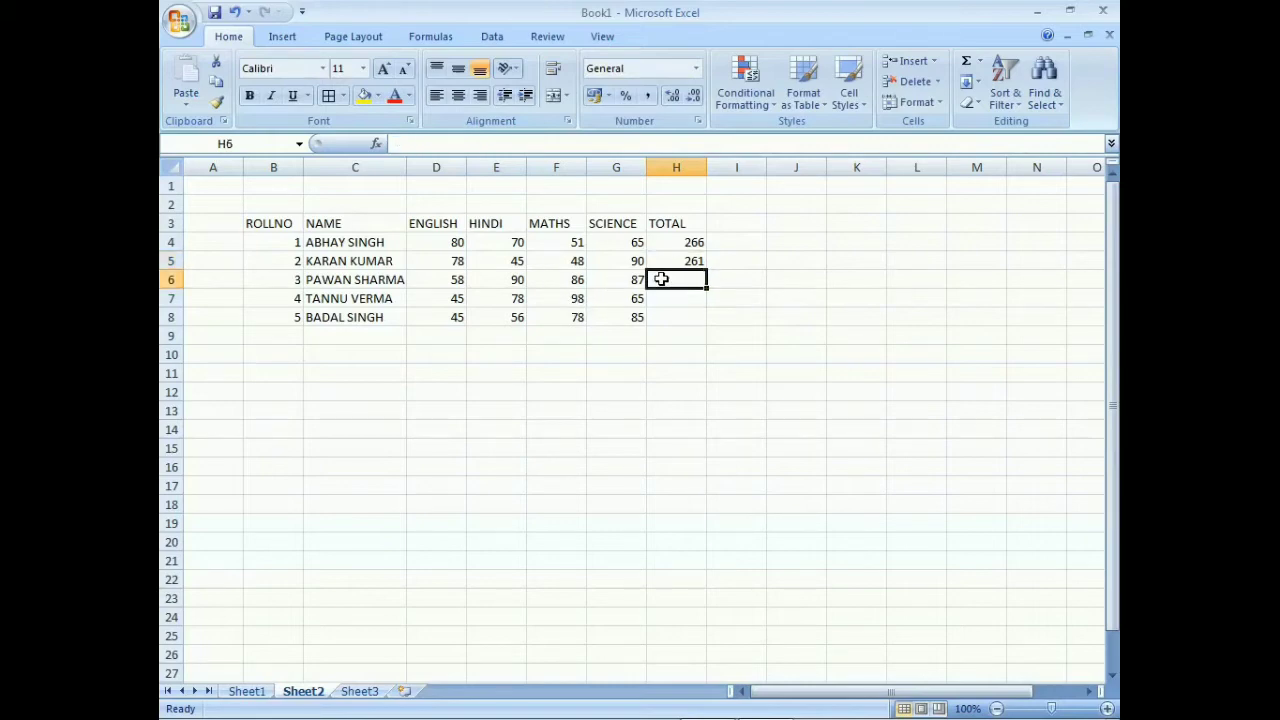
left_click(428, 282)
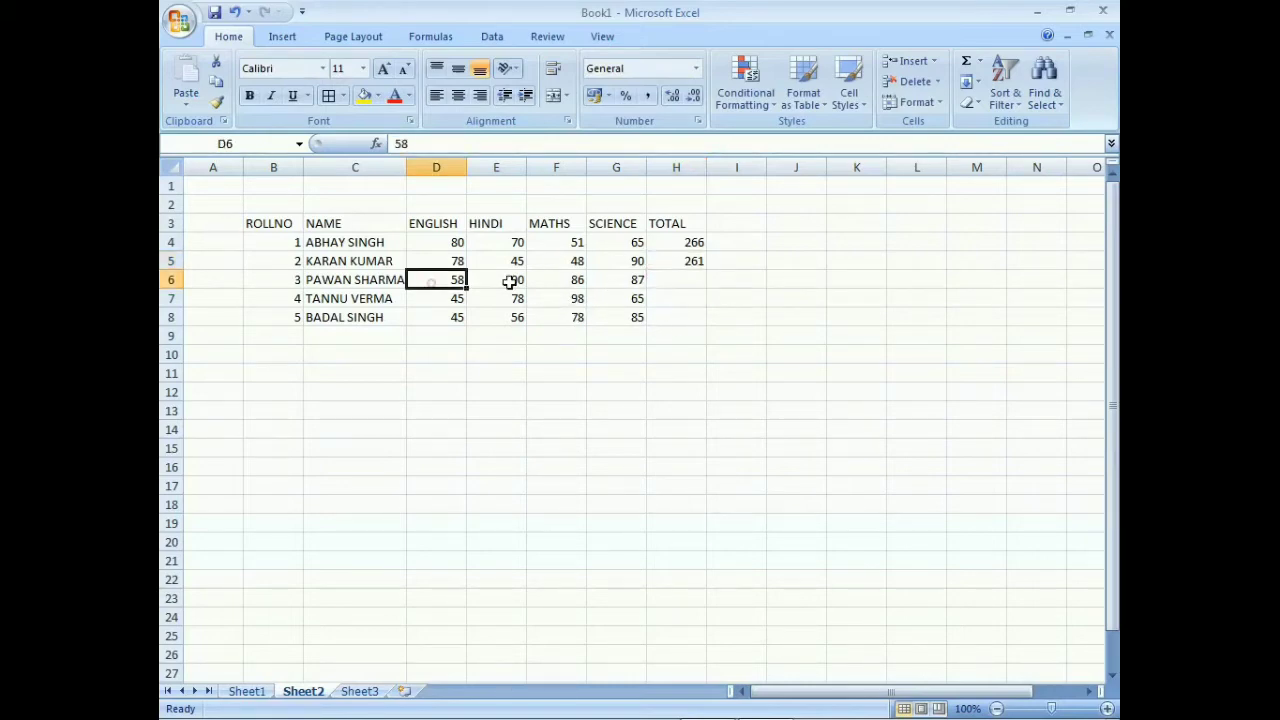
left_click(652, 278)
left_click(535, 280)
left_click(453, 263)
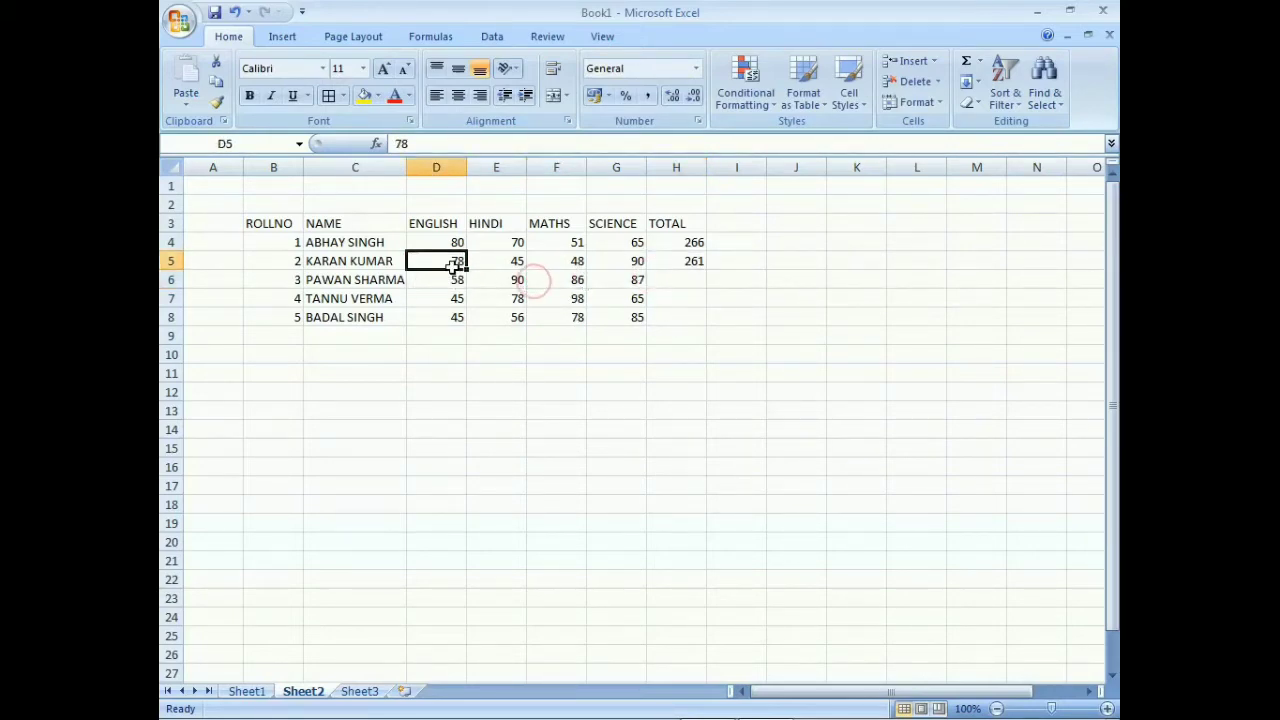
Fill the SUM formula from H5 down the TOTAL column through H9.
left_click(669, 260)
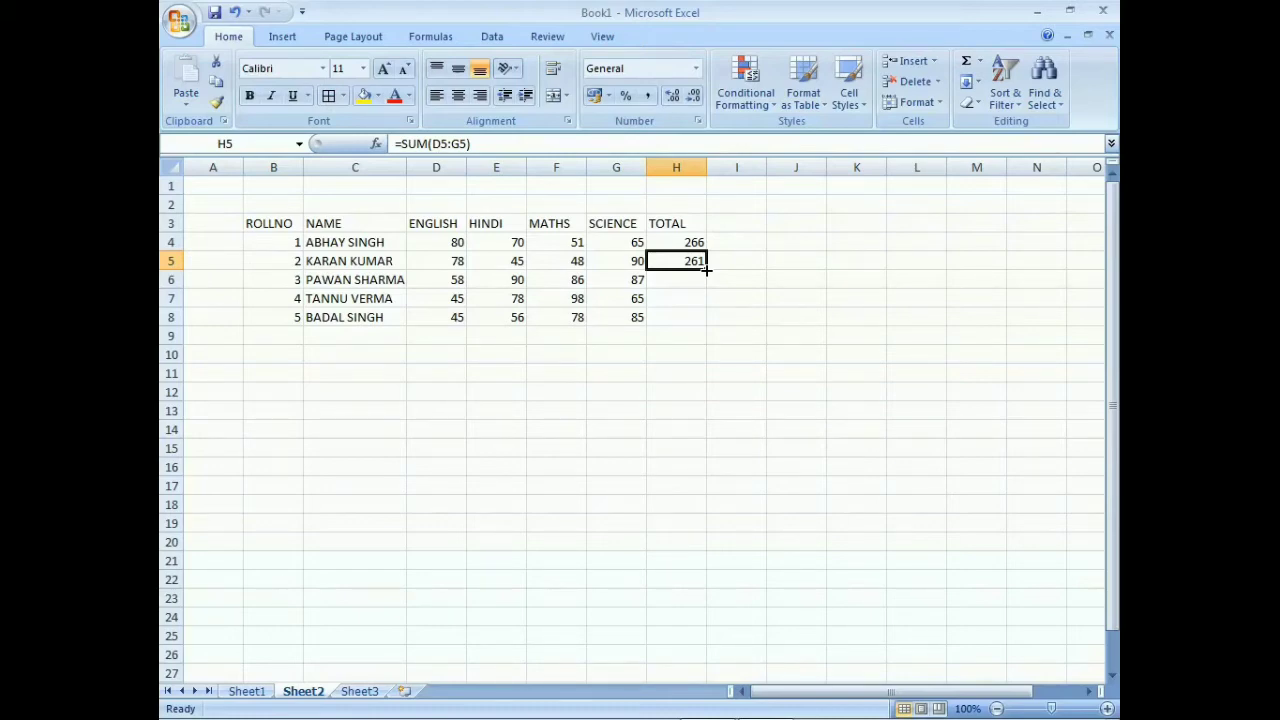
left_click_drag(706, 268, 710, 343)
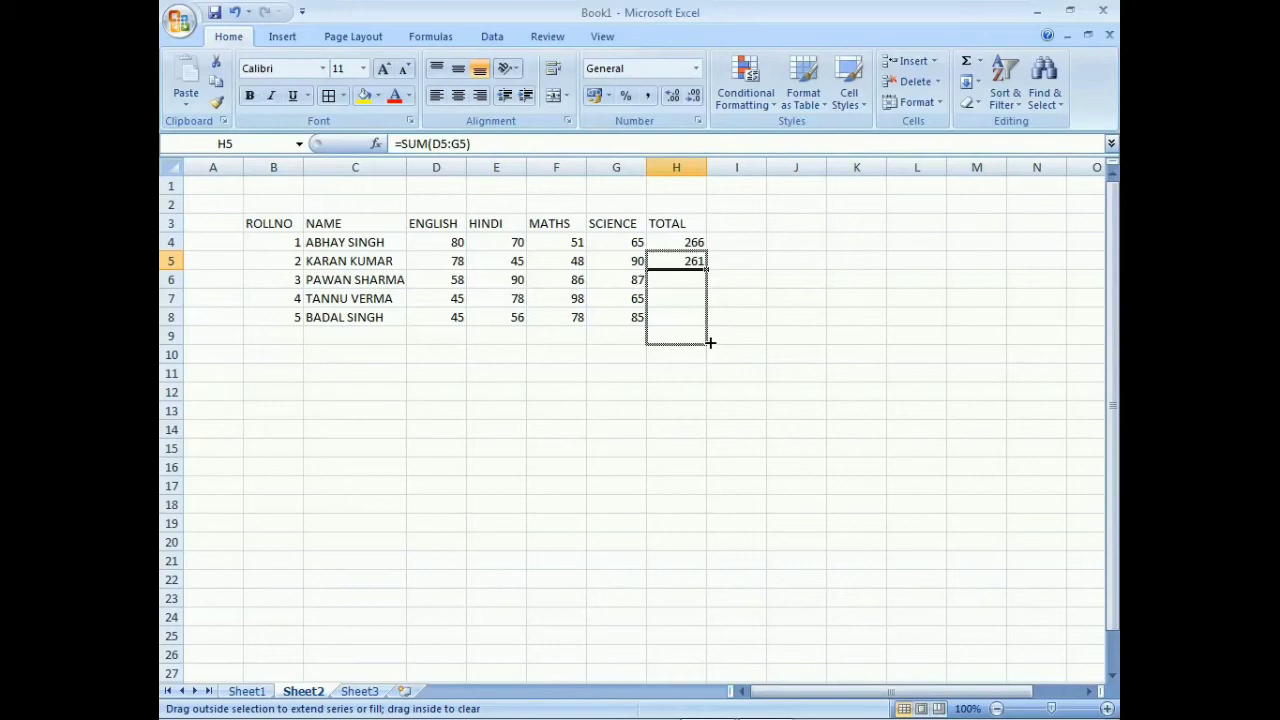
left_click_drag(710, 343, 710, 343)
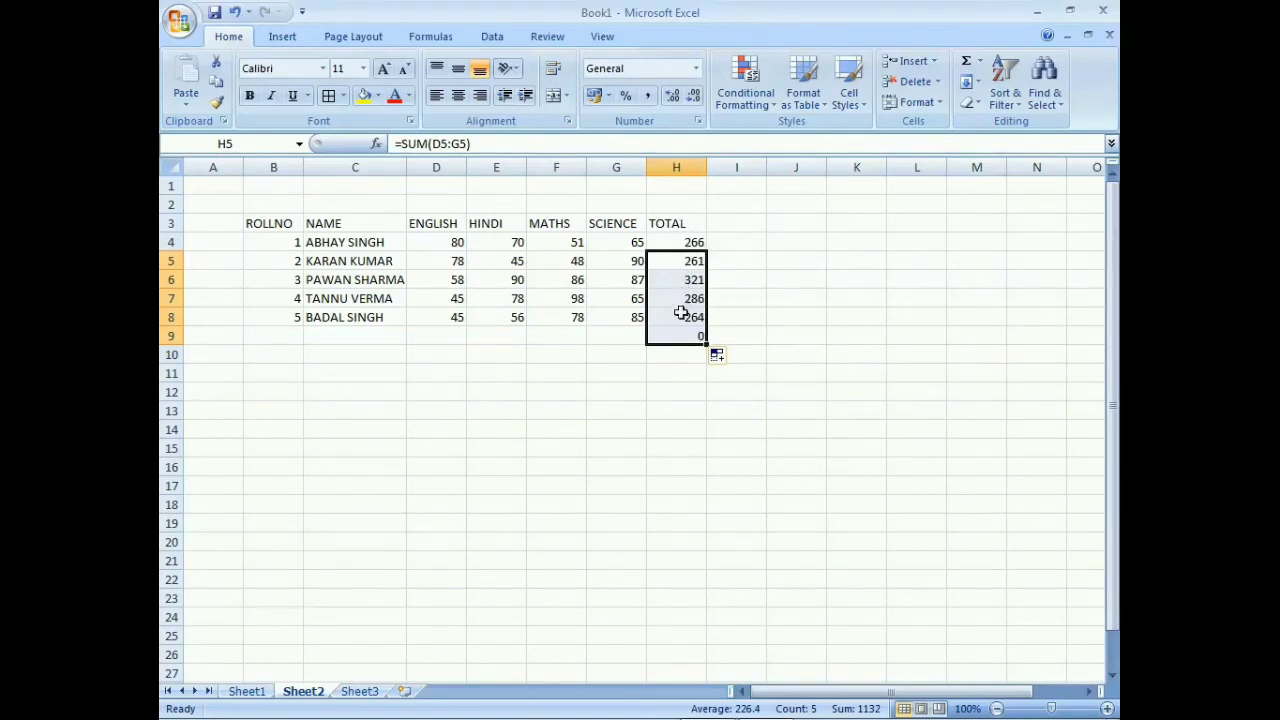
left_click(676, 352)
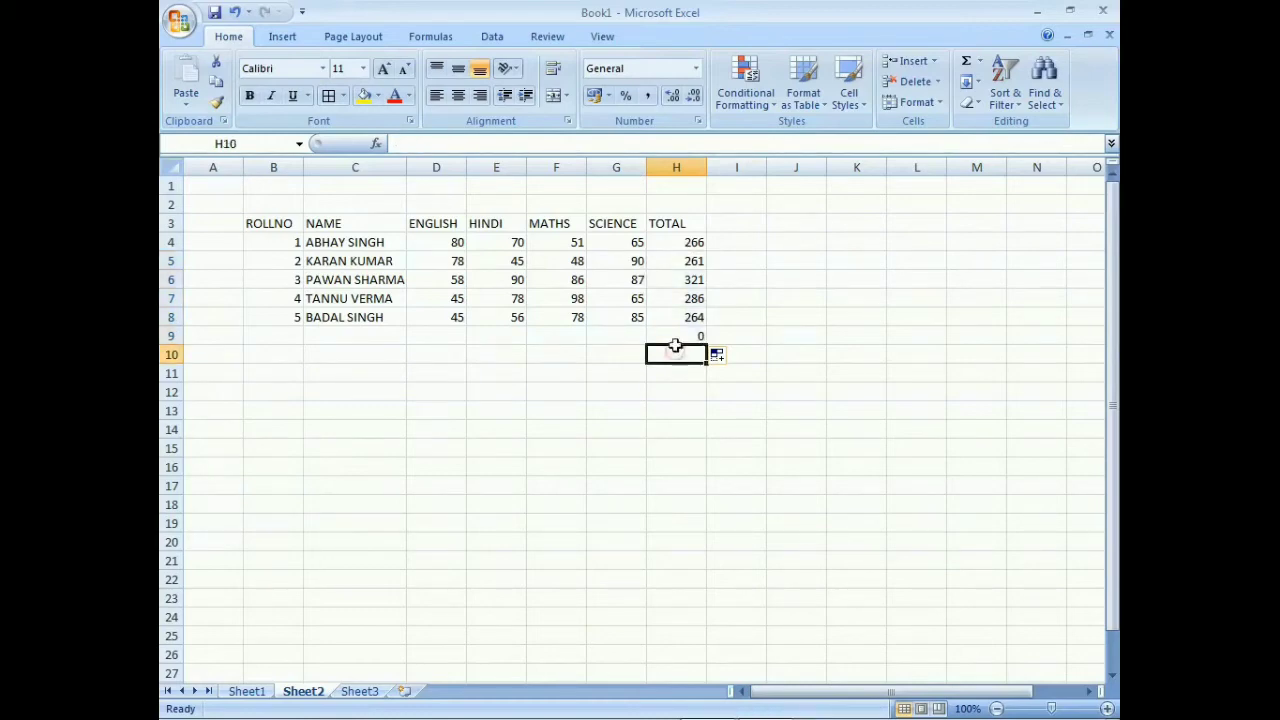
Examine the filled totals in H6, H7 and H8 against the marks in their rows.
left_click(445, 276)
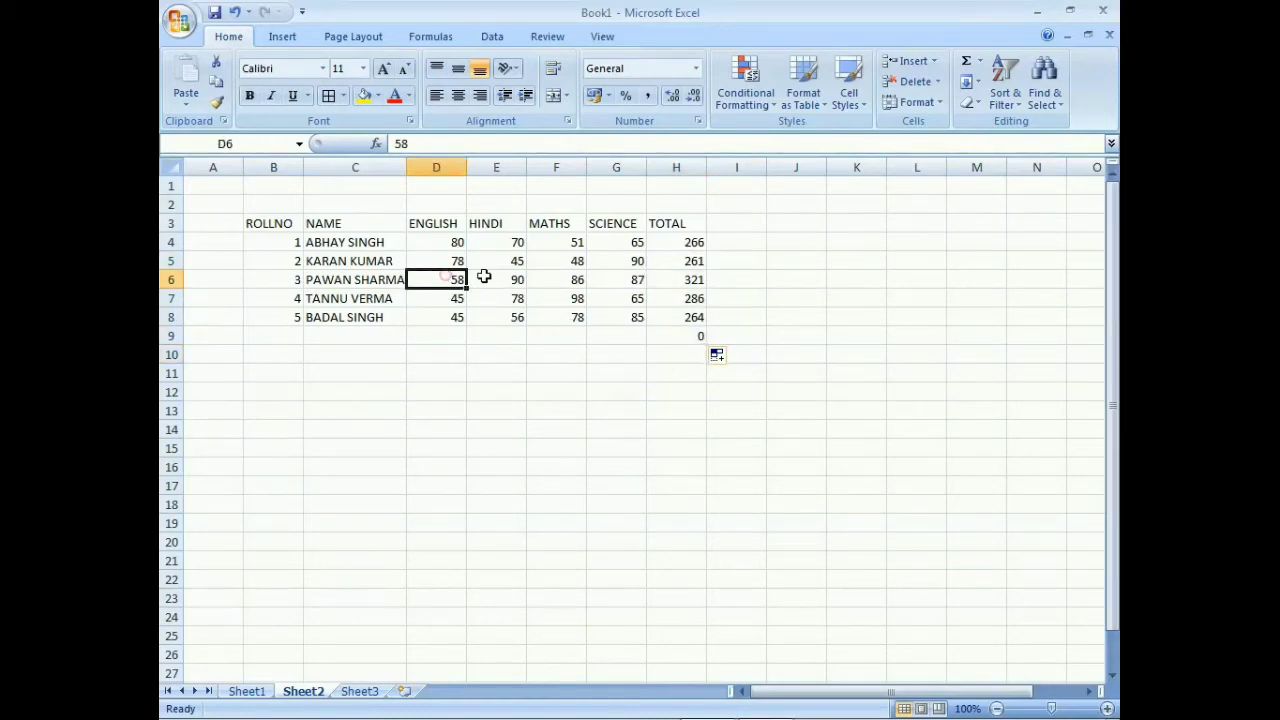
left_click(662, 280)
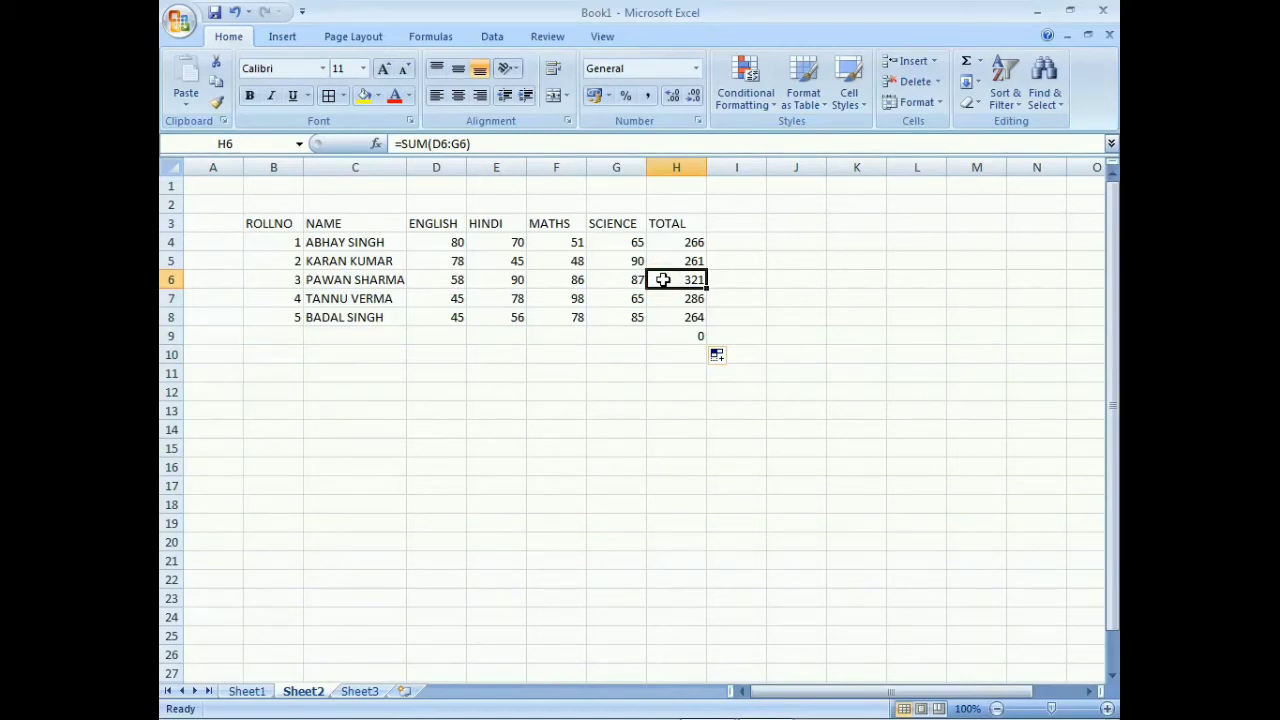
left_click(663, 298)
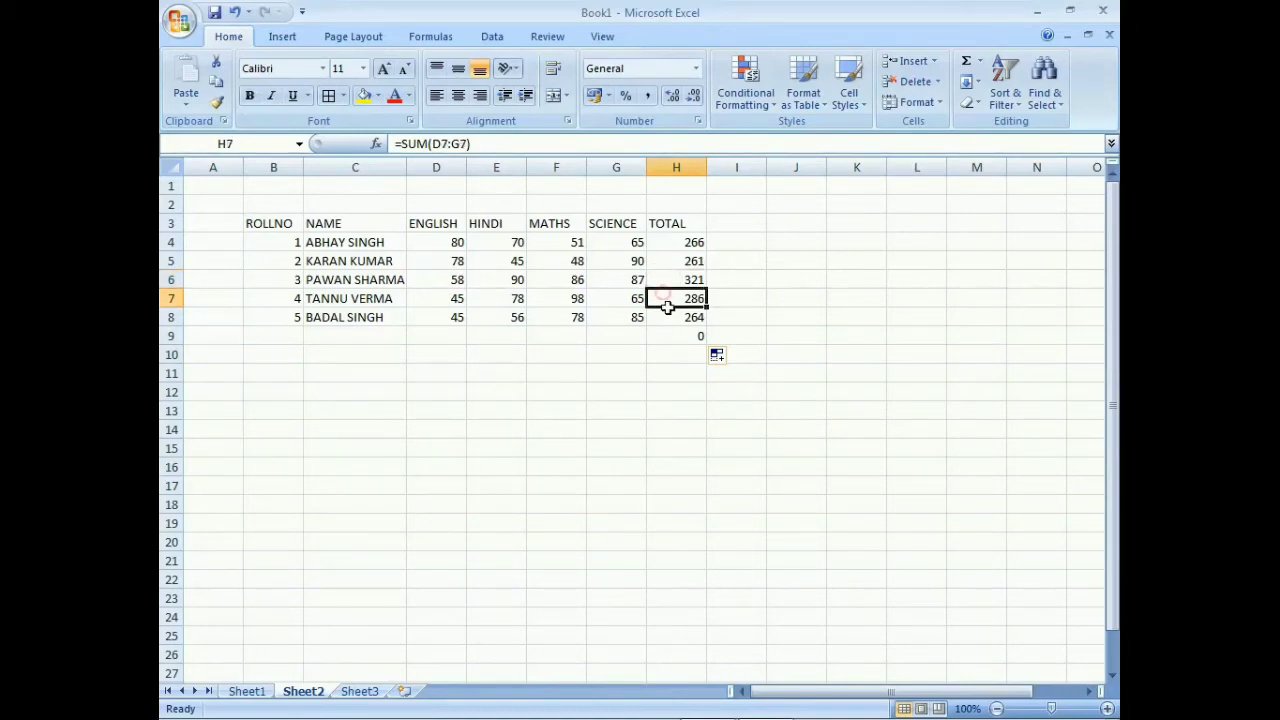
left_click(667, 315)
left_click(663, 274)
left_click(675, 299)
left_click(680, 324)
left_click(670, 280)
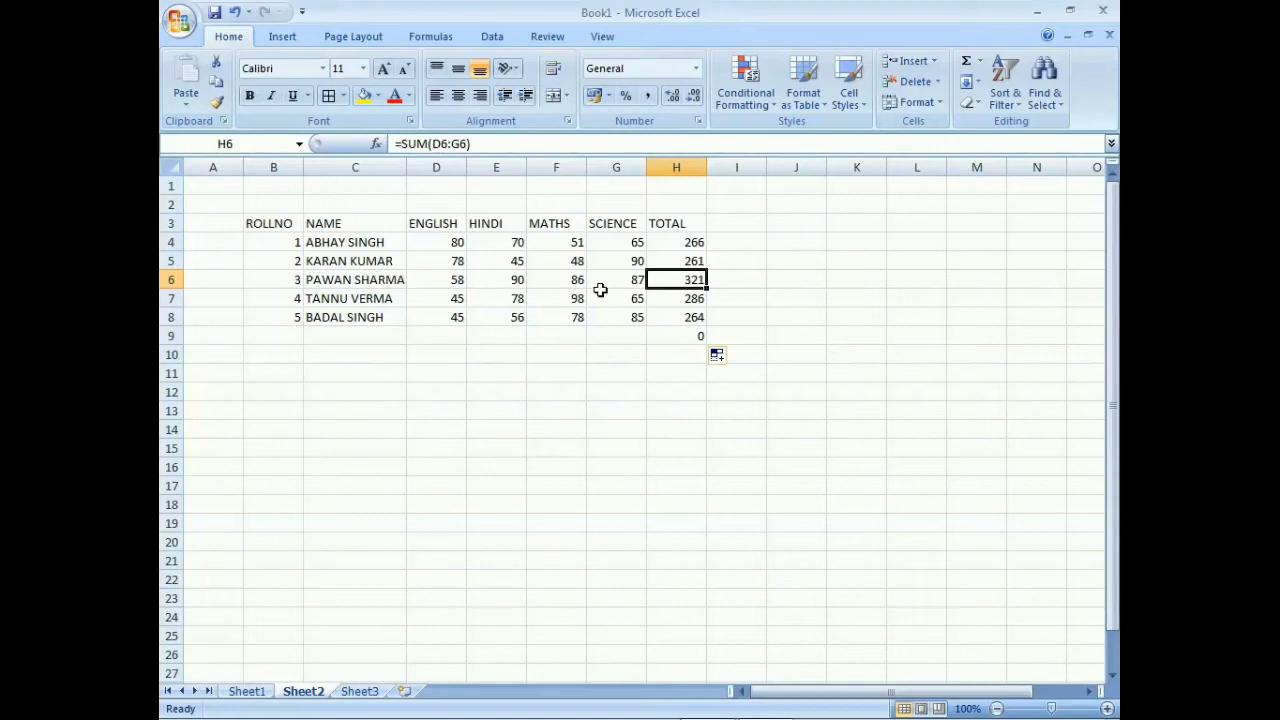
Examine which marks cells the SUM formulas in H6, H7 and H8 refer to, leaving the formulas as they are.
left_click(479, 144)
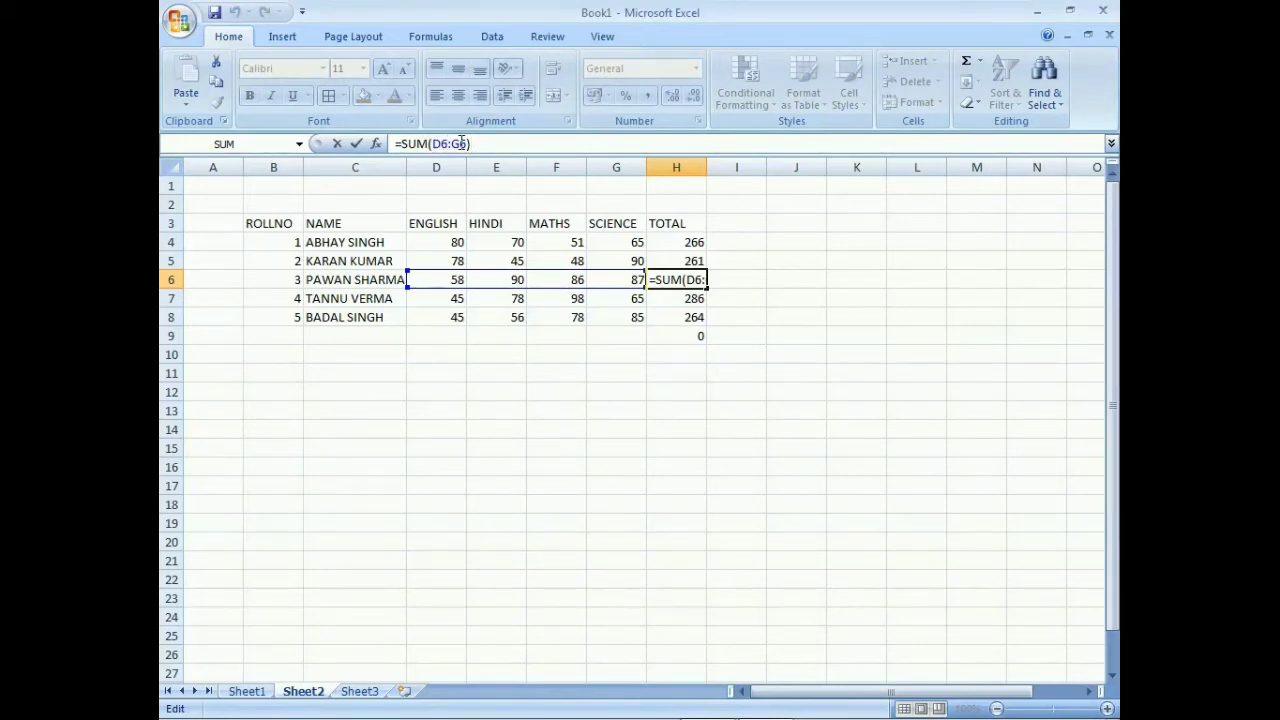
left_click(662, 297)
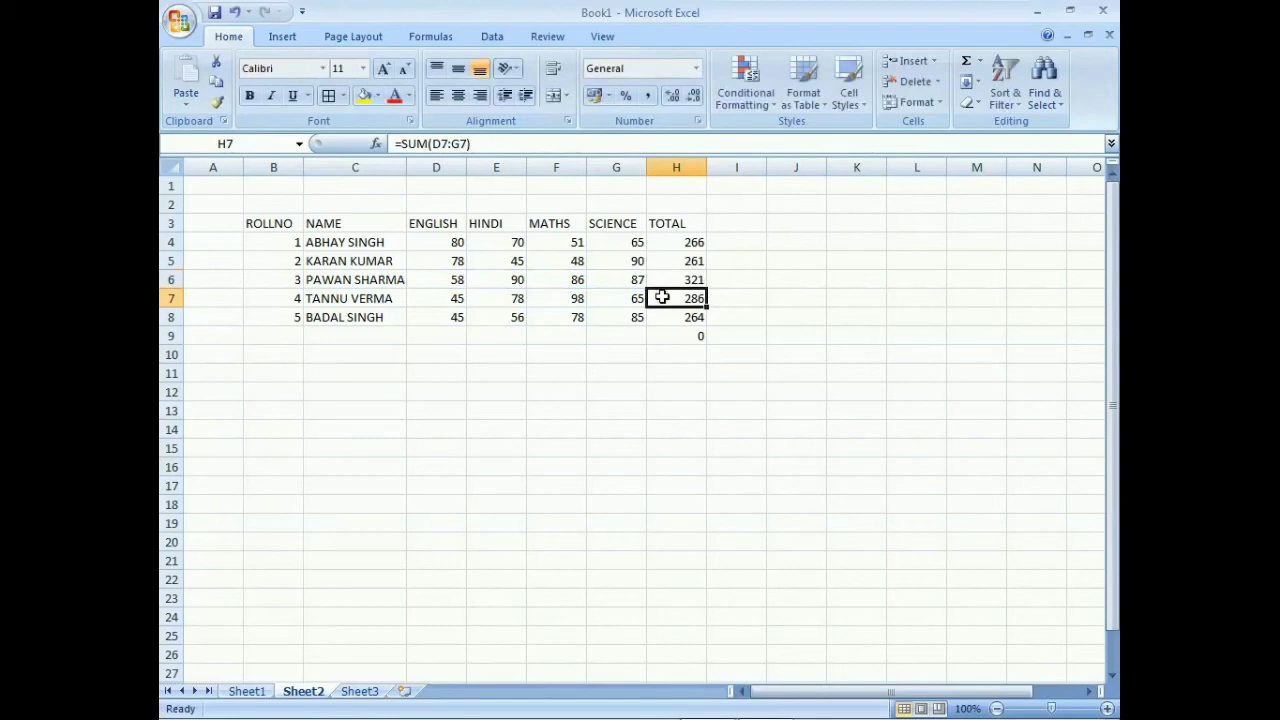
left_click(483, 142)
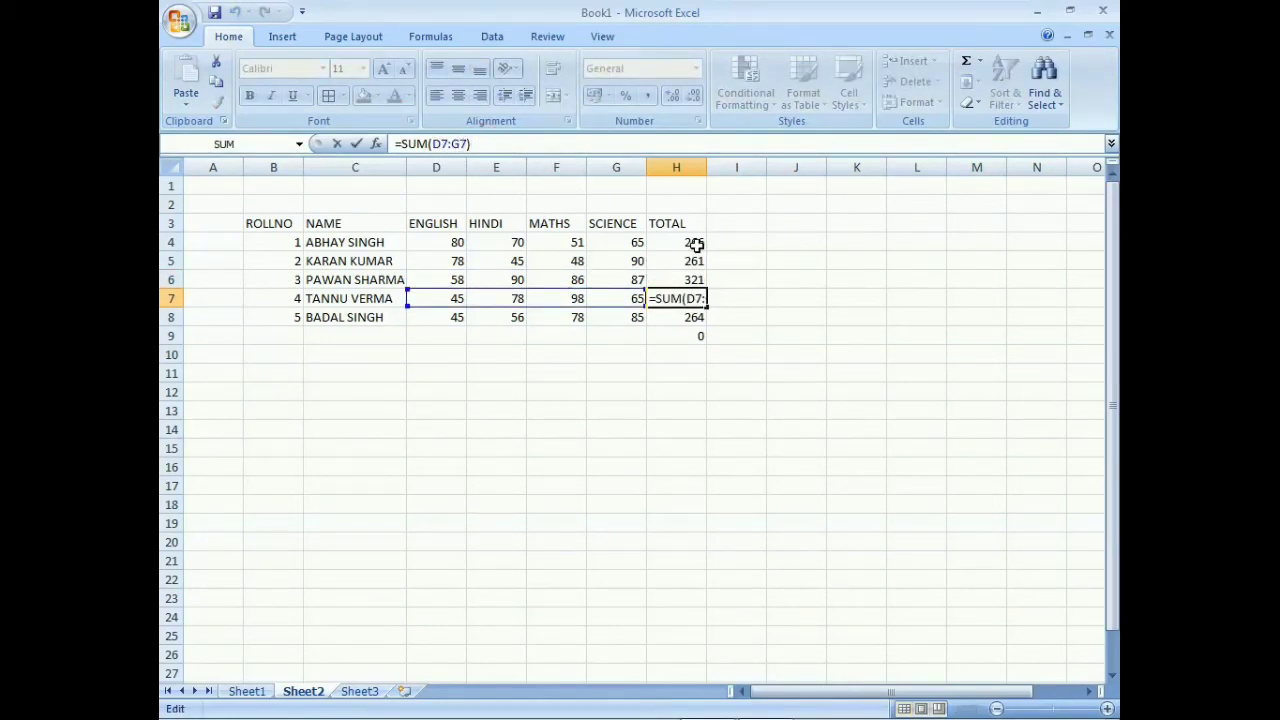
left_click(476, 143)
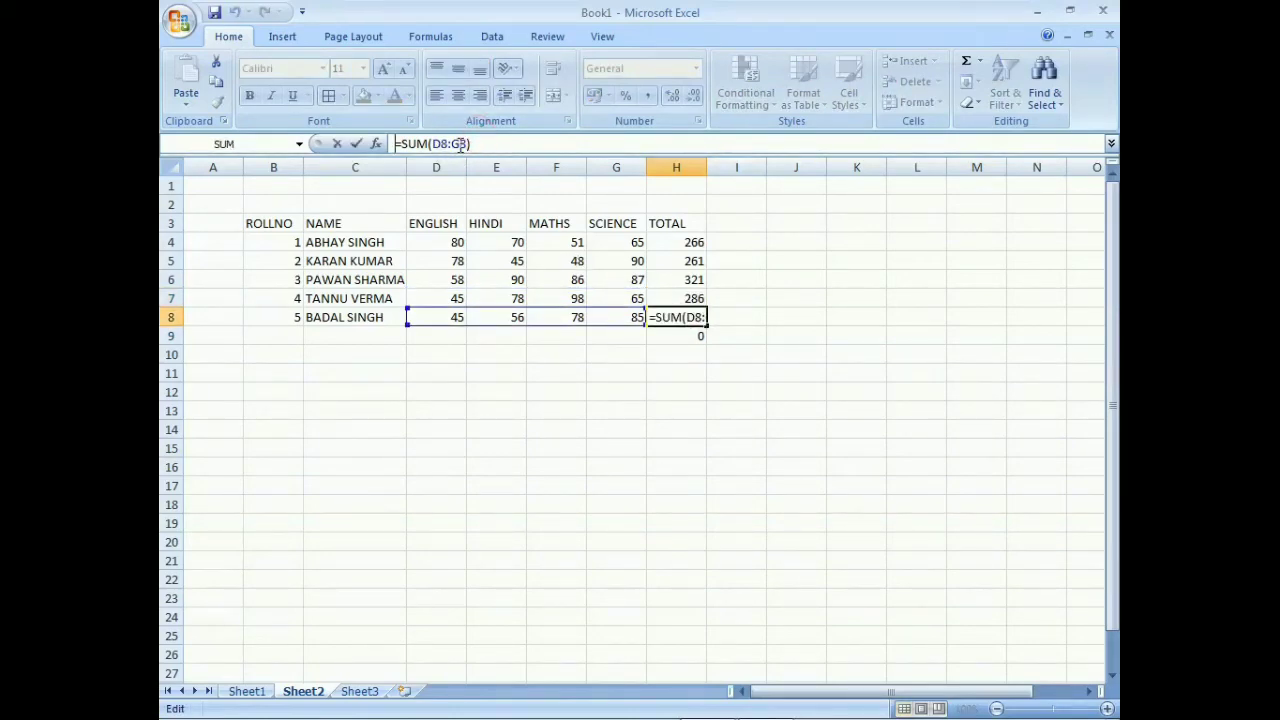
left_click(750, 316)
key("Escape")
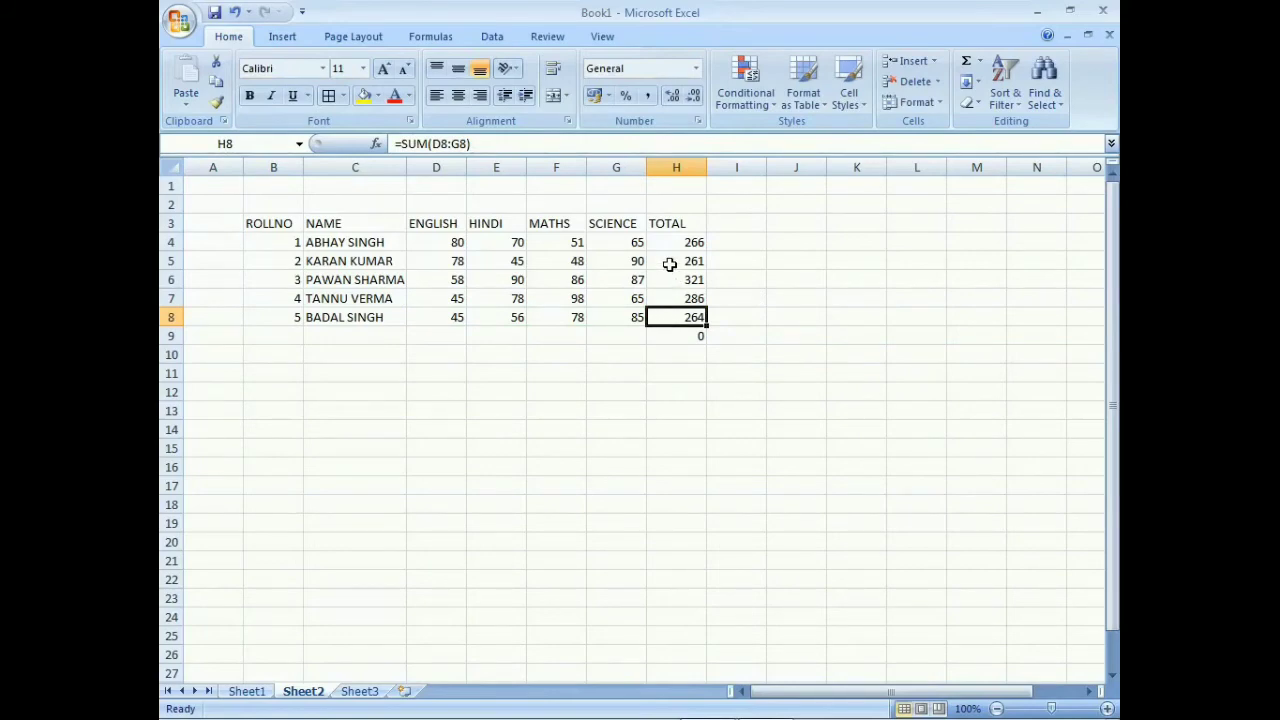
left_click(669, 264)
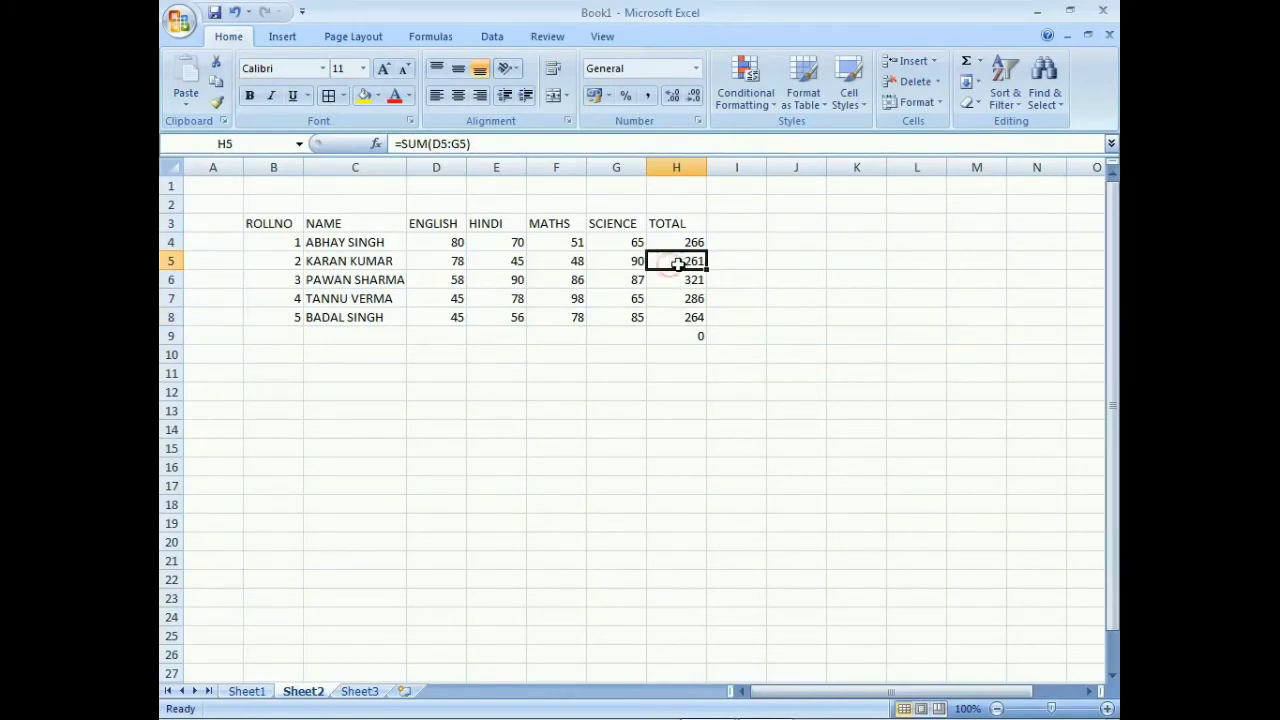
left_click(701, 356)
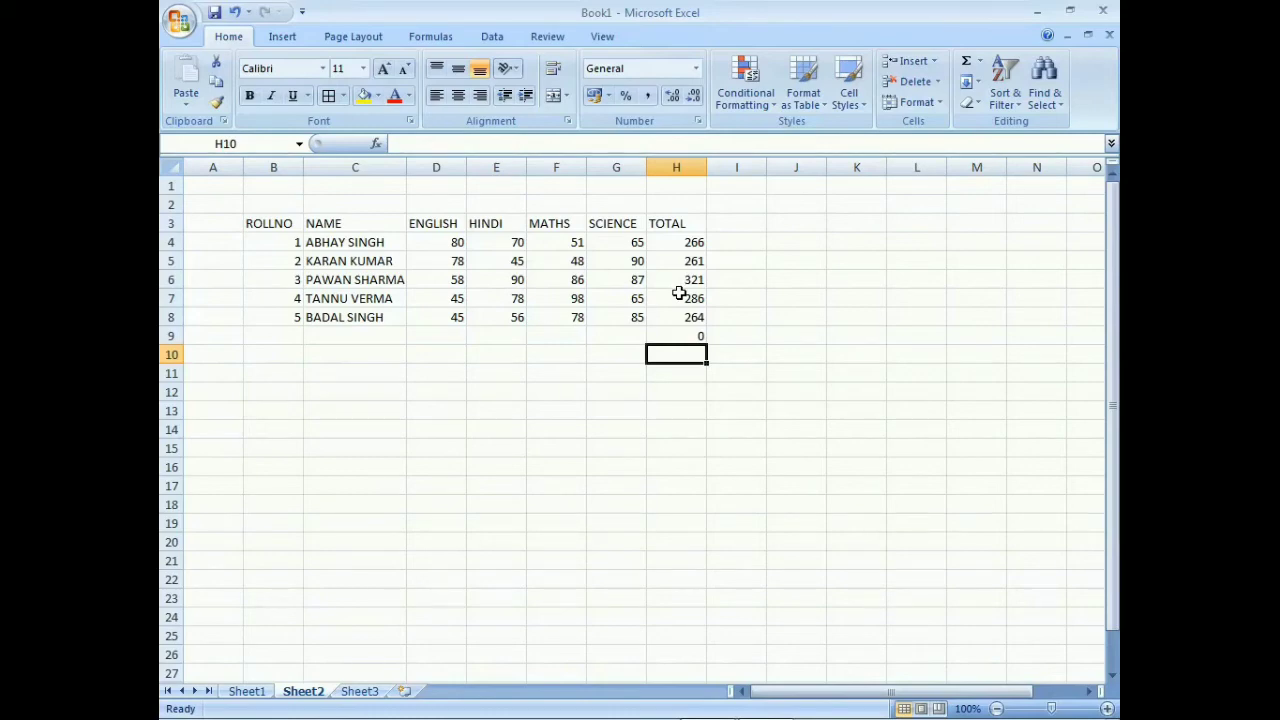
Examine the SUM formula in H9 and the empty cells D9:G9 it refers to.
left_click(669, 331)
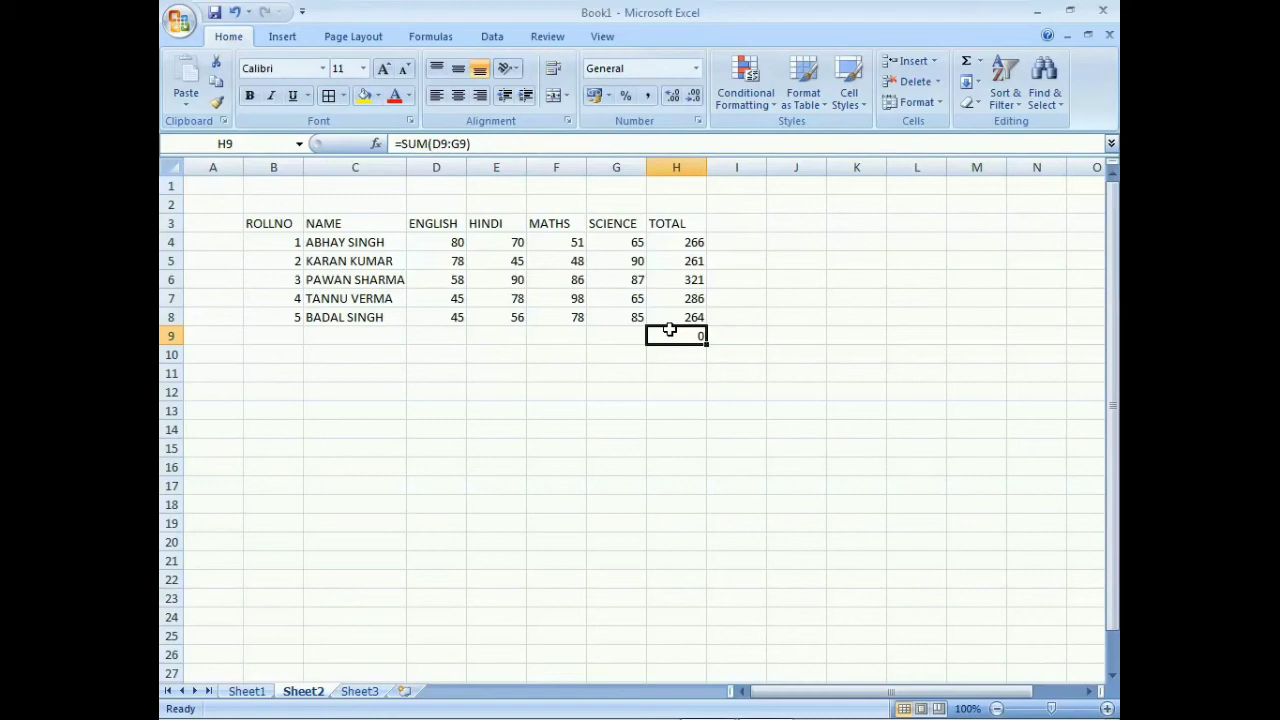
left_click(473, 144)
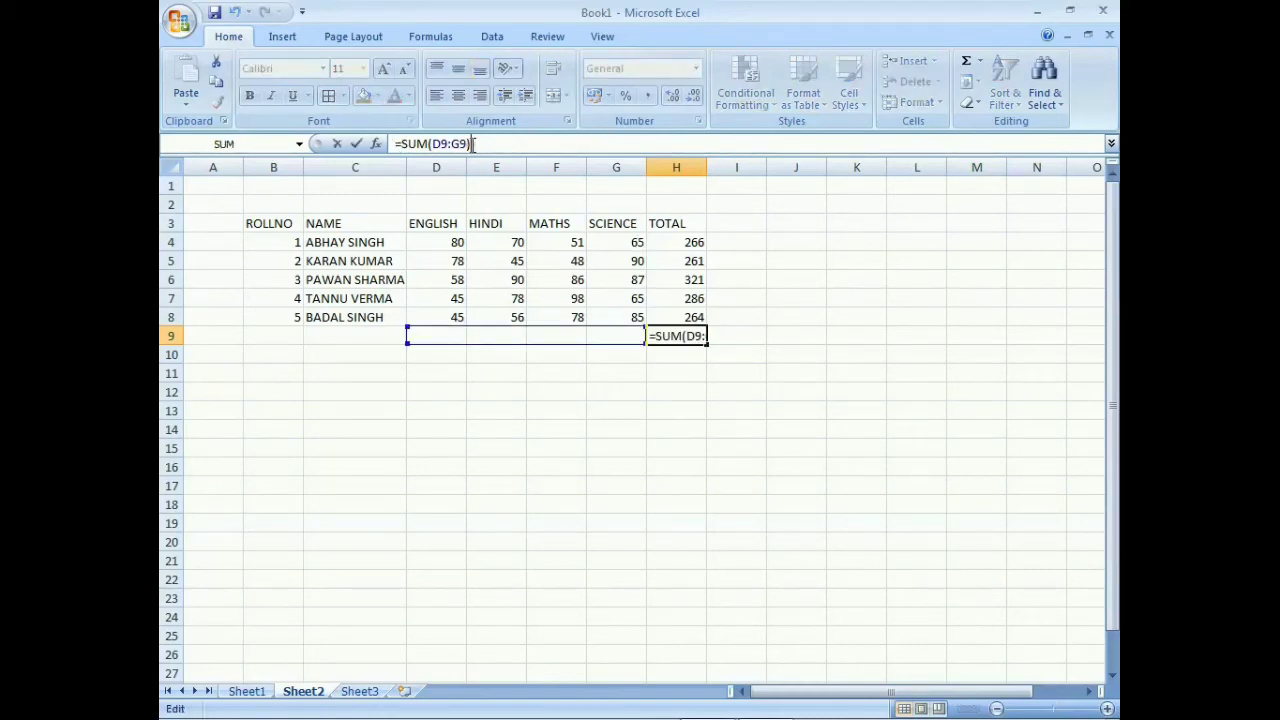
left_click(672, 392)
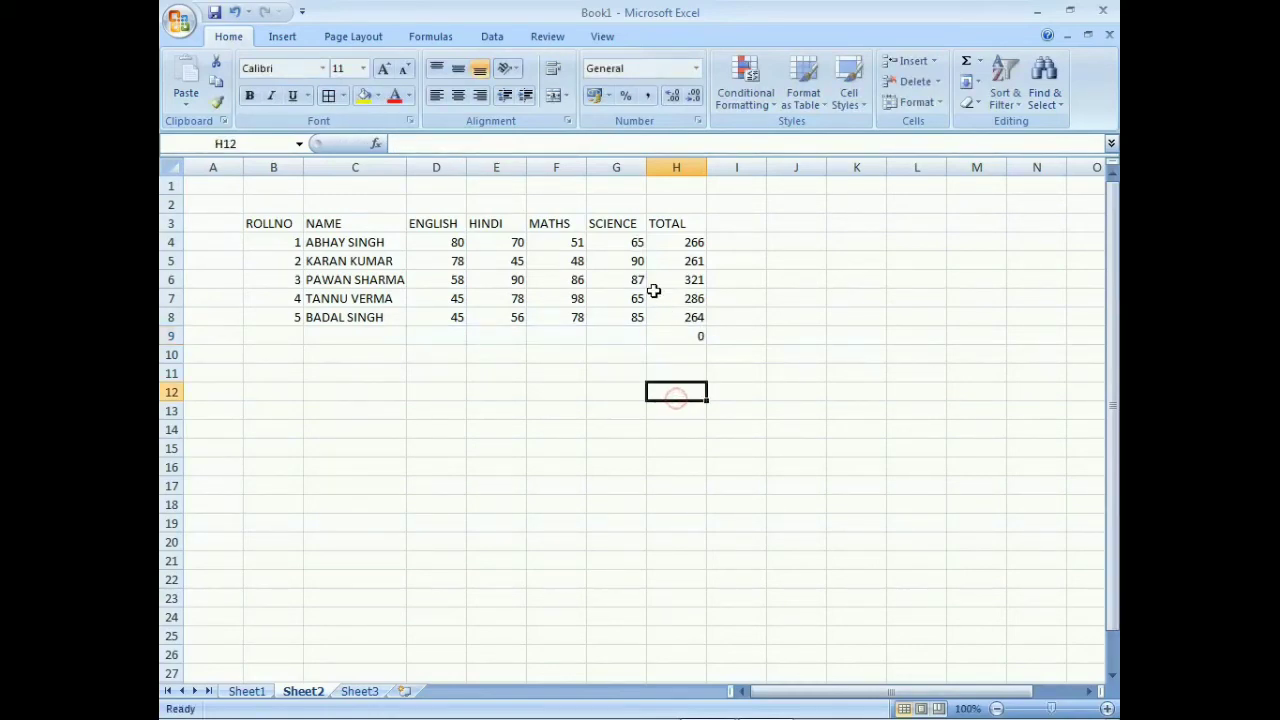
left_click(668, 318)
left_click(676, 353)
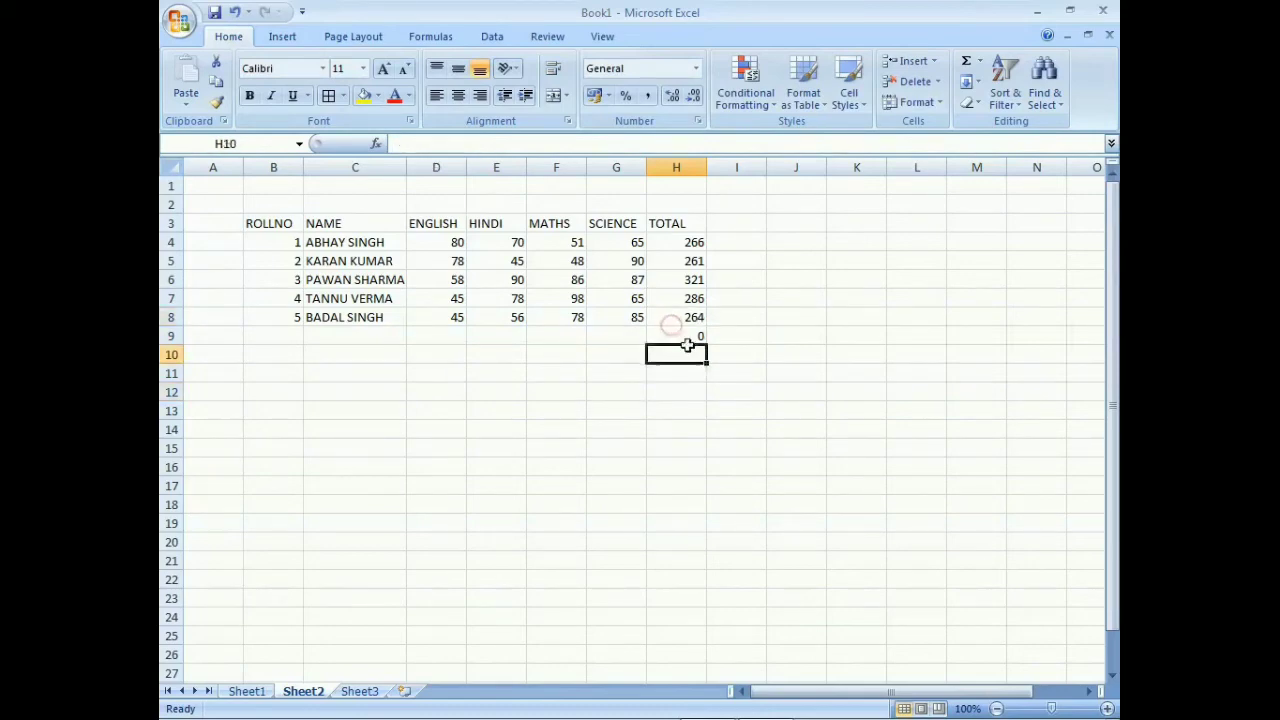
left_click(682, 335)
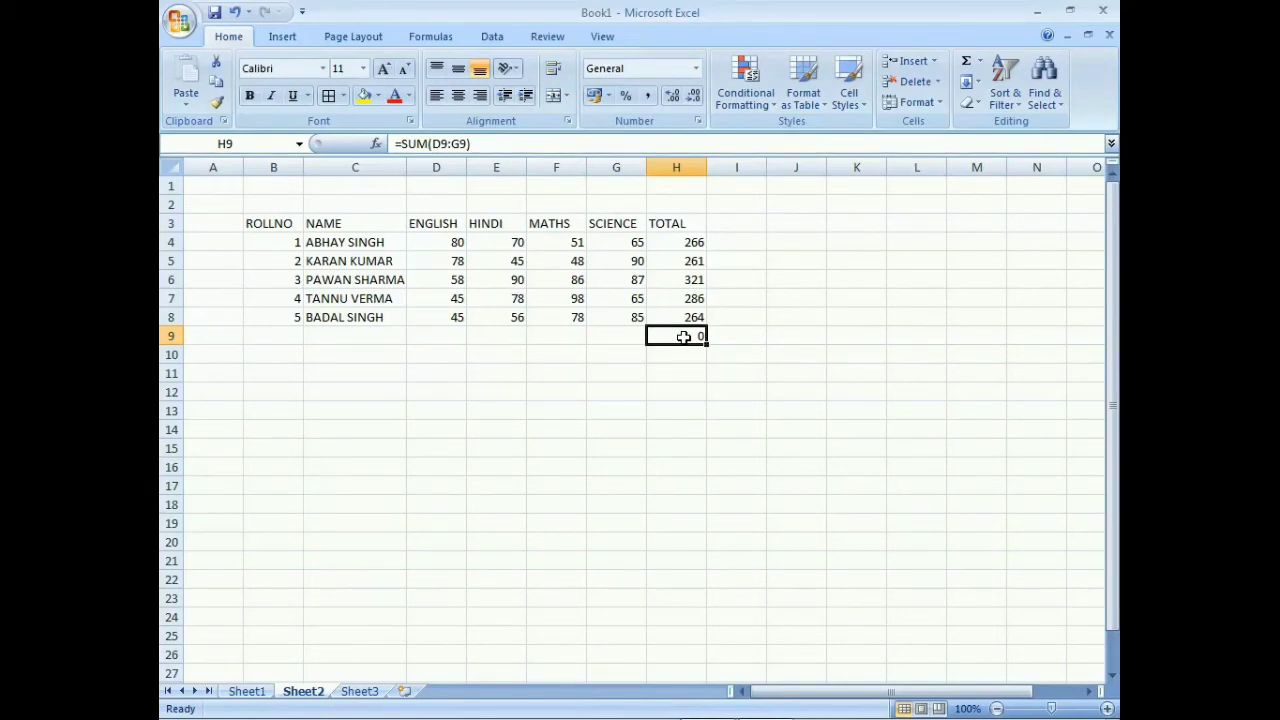
left_click(498, 144)
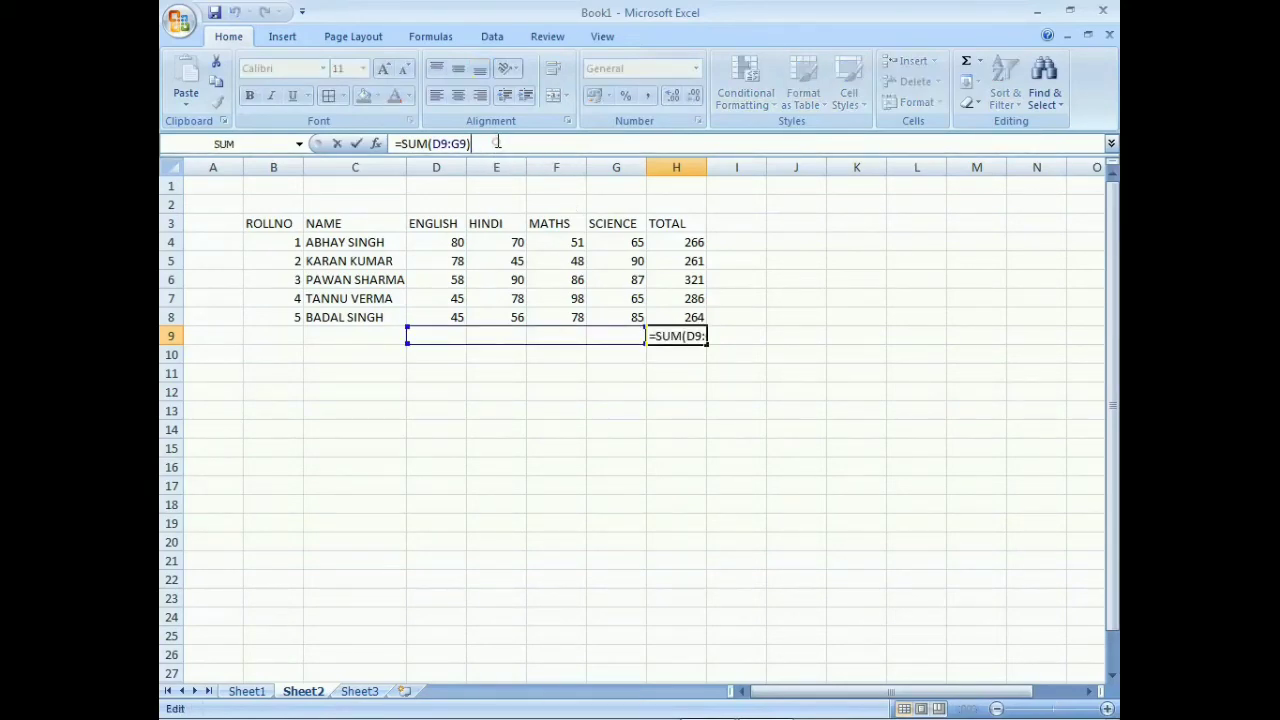
left_click(510, 444)
Add a new student in row 9 with roll number 6 and the student's name.
left_click(290, 336)
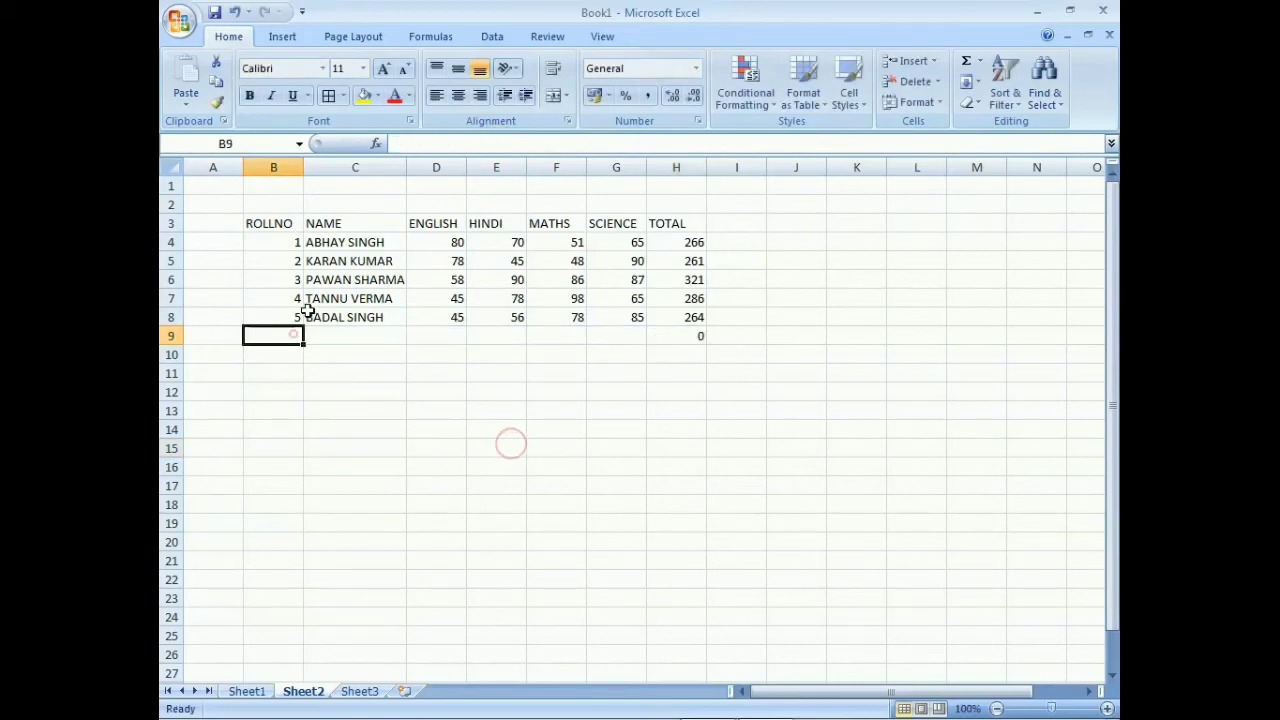
type("6")
key("Return")
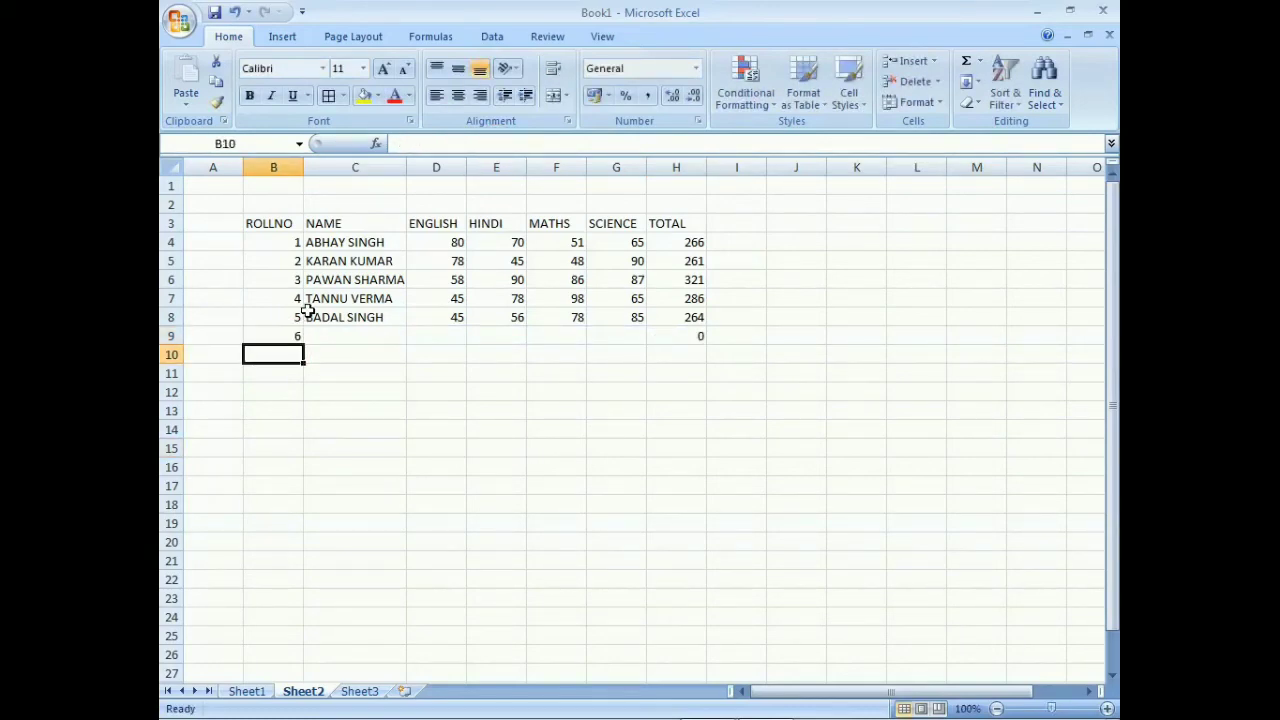
key("Up")
key("Right")
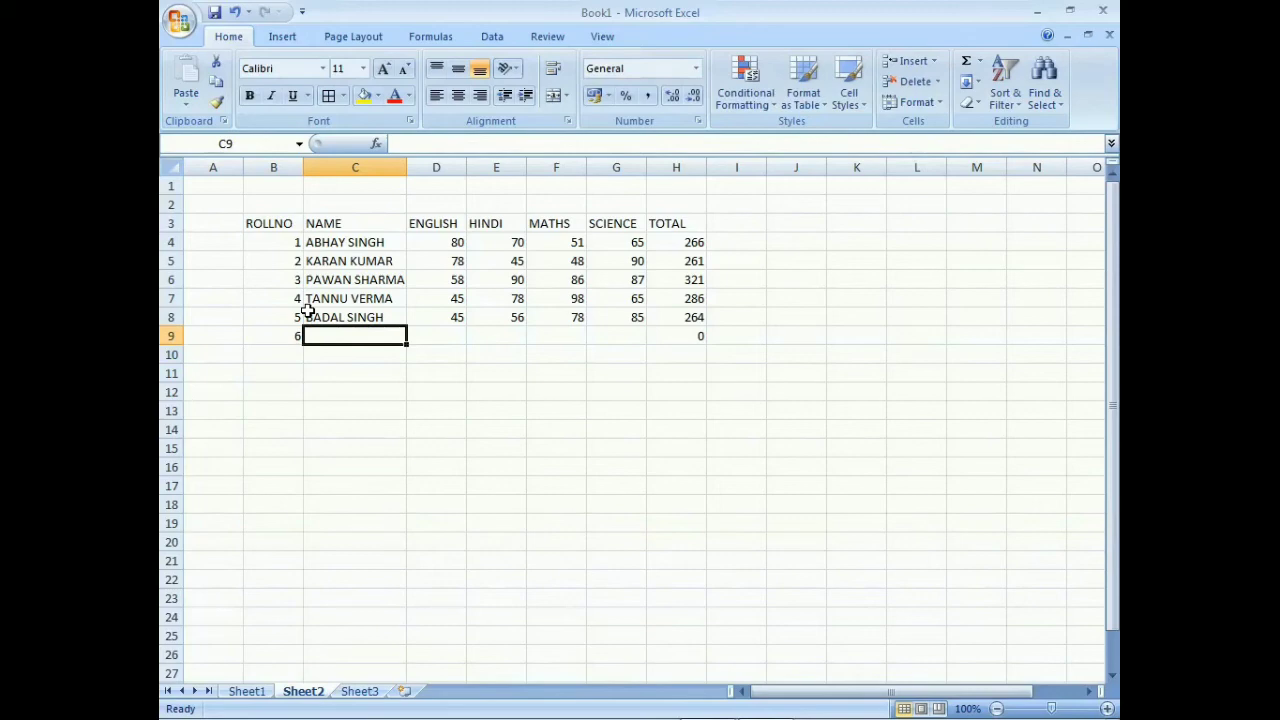
type("RANJANA")
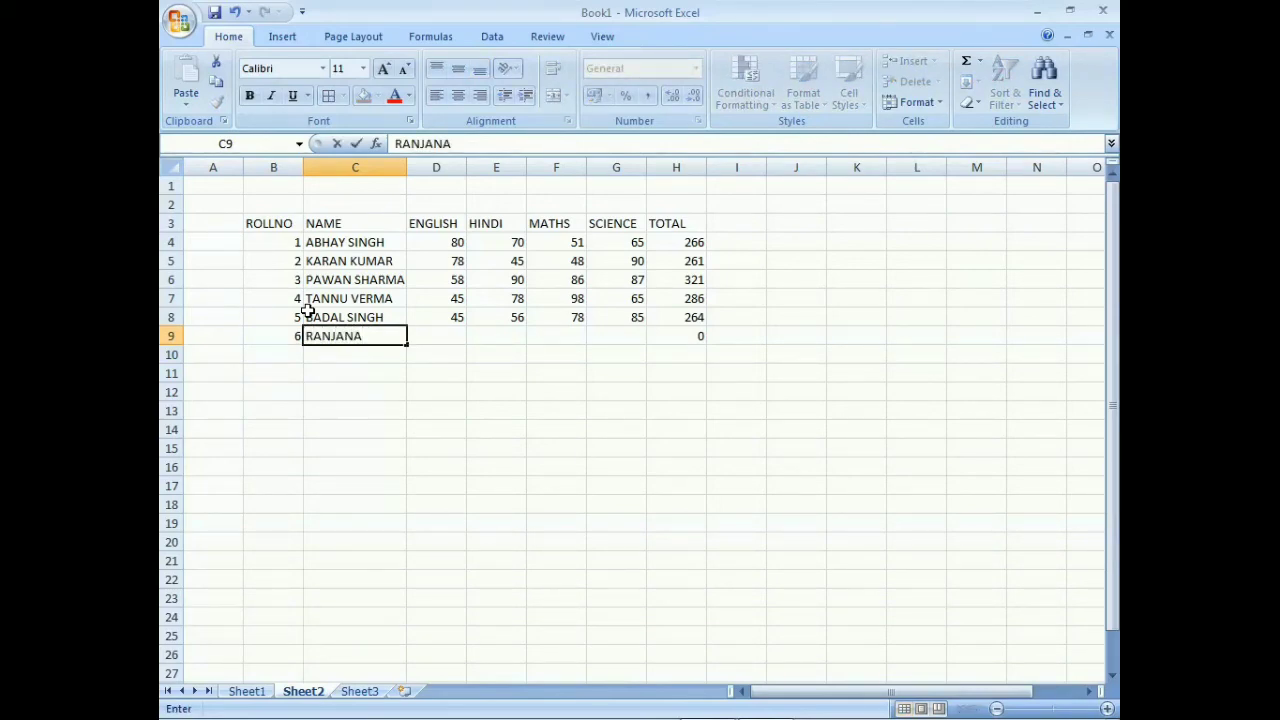
key("Tab")
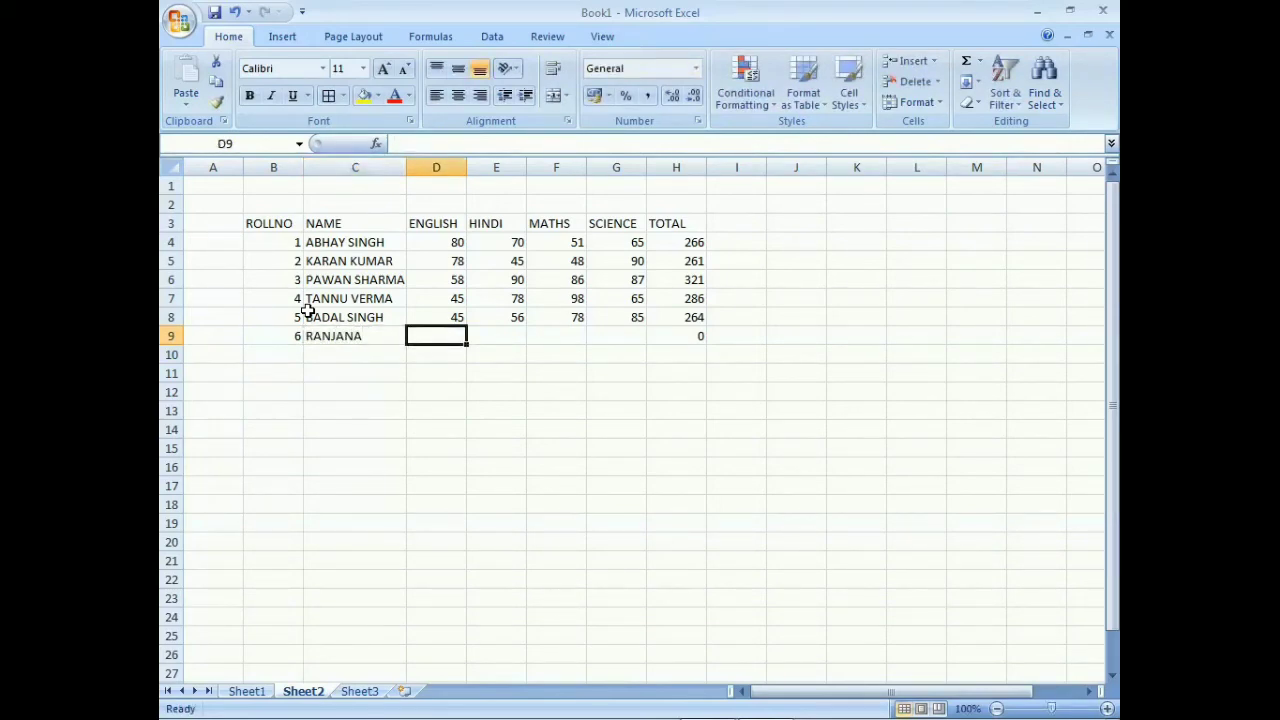
Enter the row 9 student's marks: English 70, Hindi 50, Maths 40 and Science 80.
type("70")
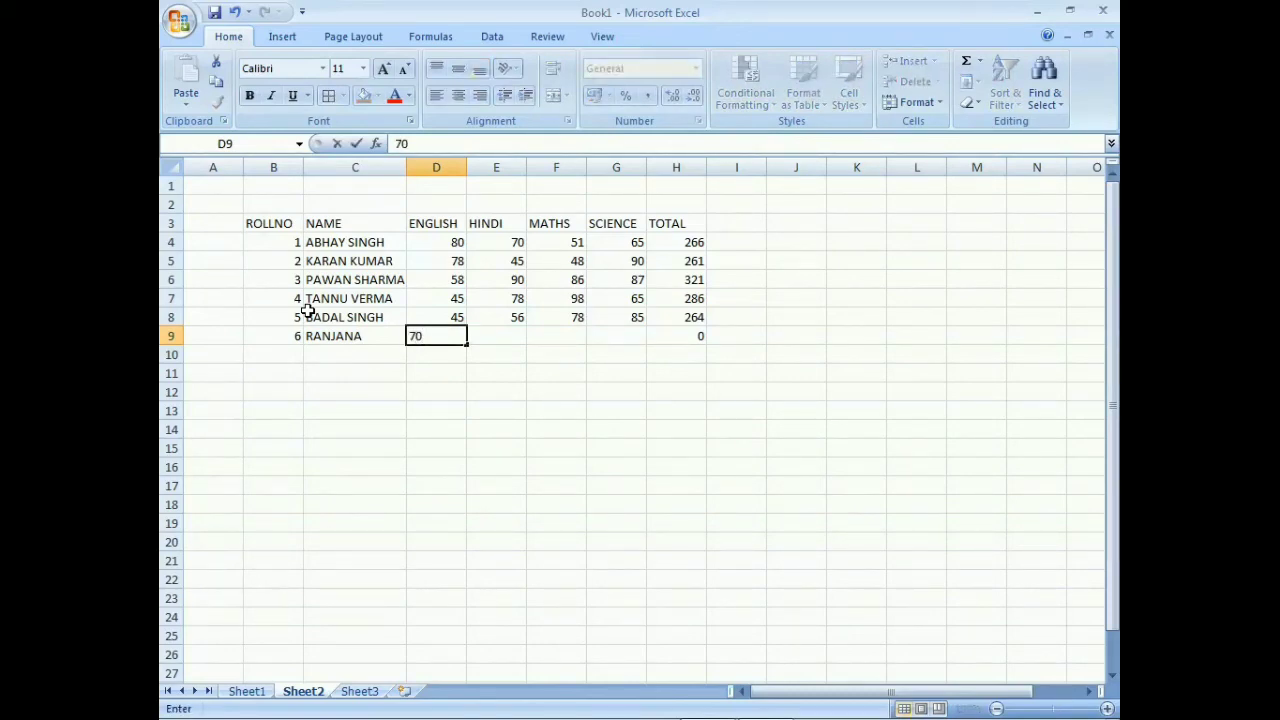
key("Tab")
type("50")
key("Tab")
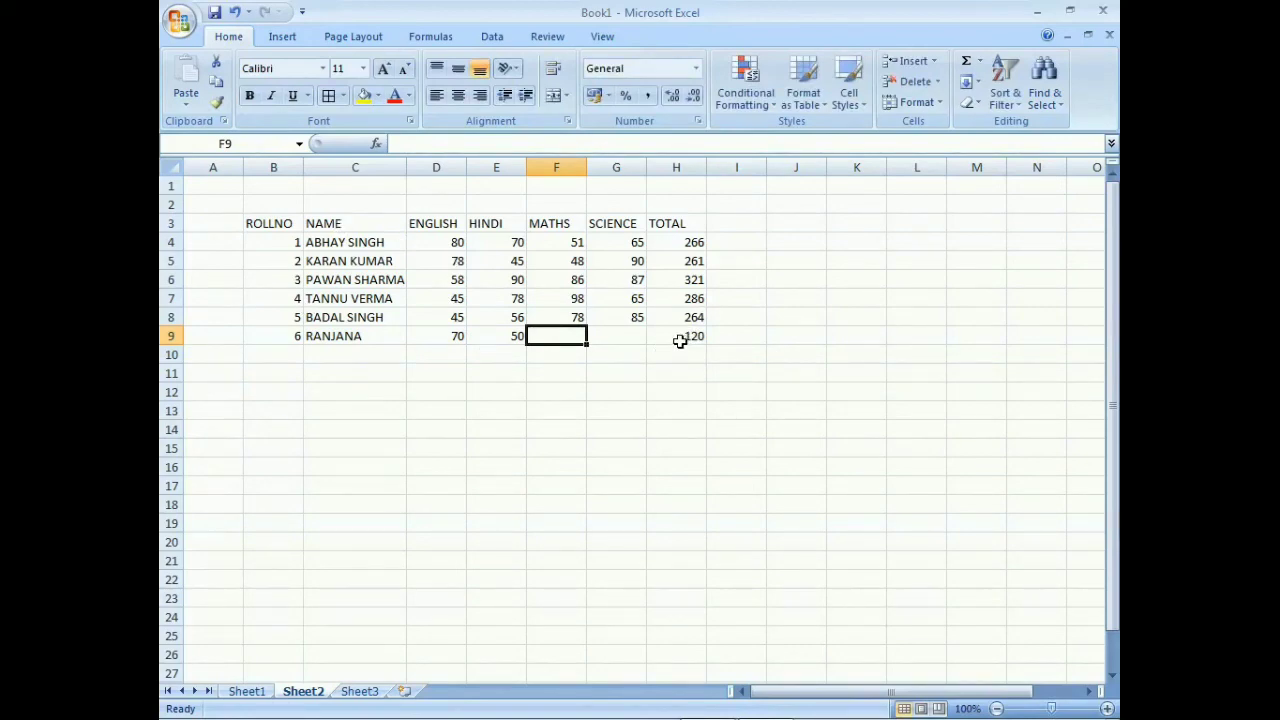
type("40")
key("Tab")
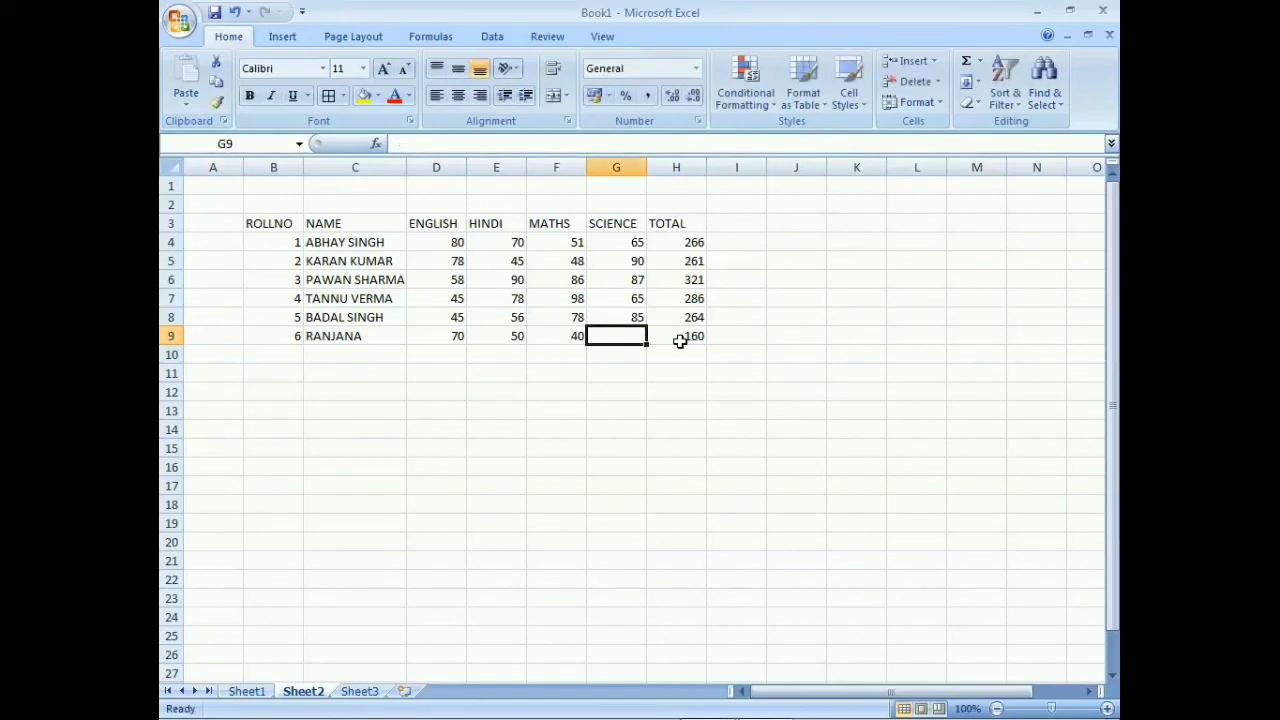
type("80")
key("Tab")
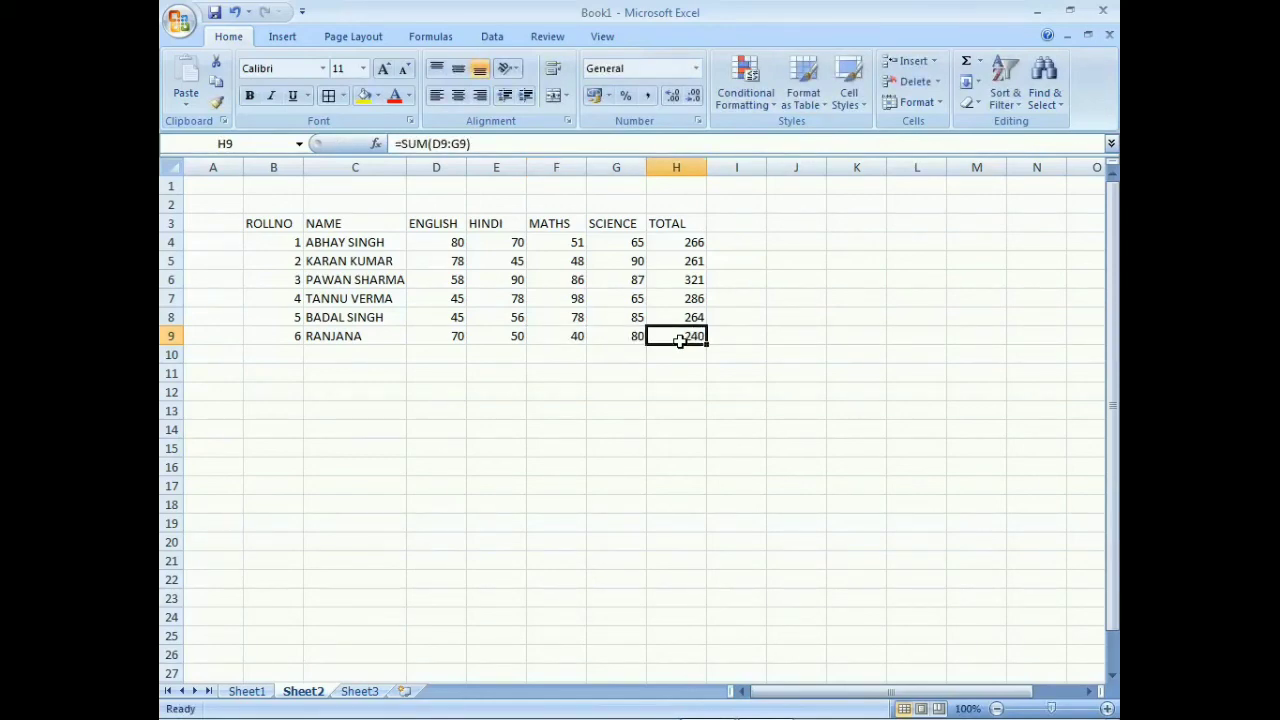
Examine the total formula in H9 against the marks in its row, and compare it with the formula in H4.
left_click(669, 391)
left_click(673, 333)
left_click(546, 335)
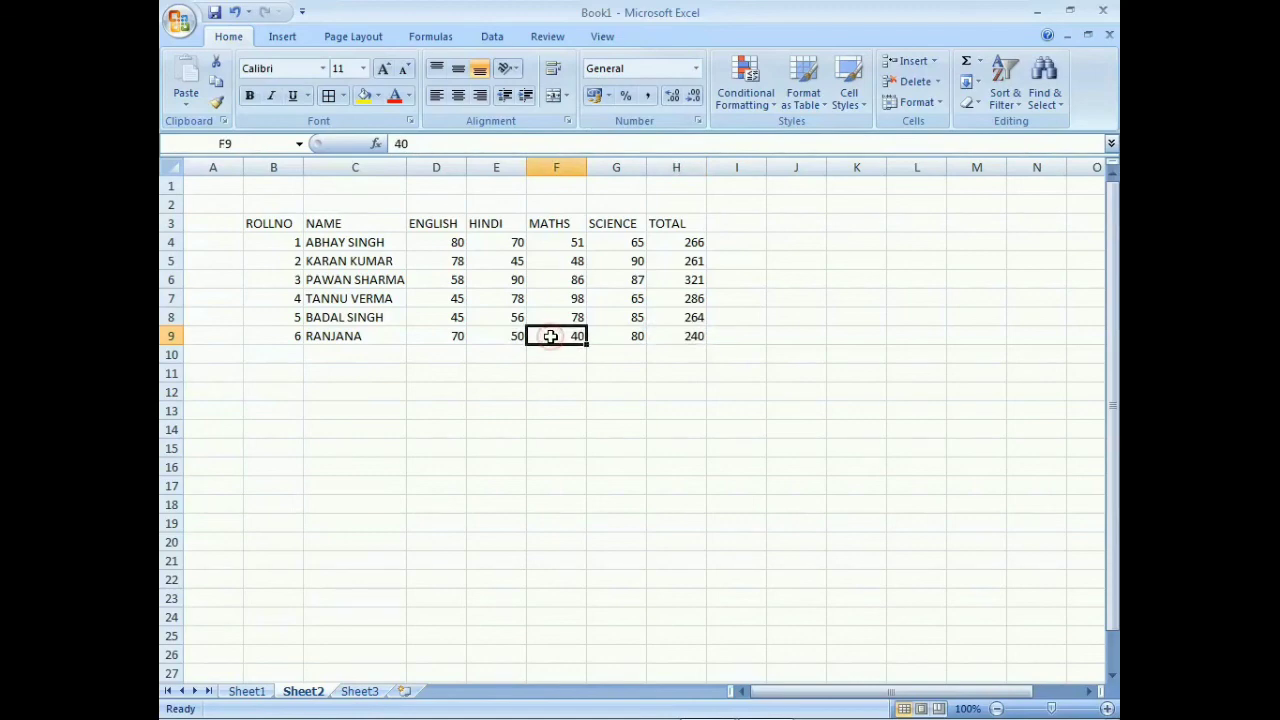
left_click(619, 336)
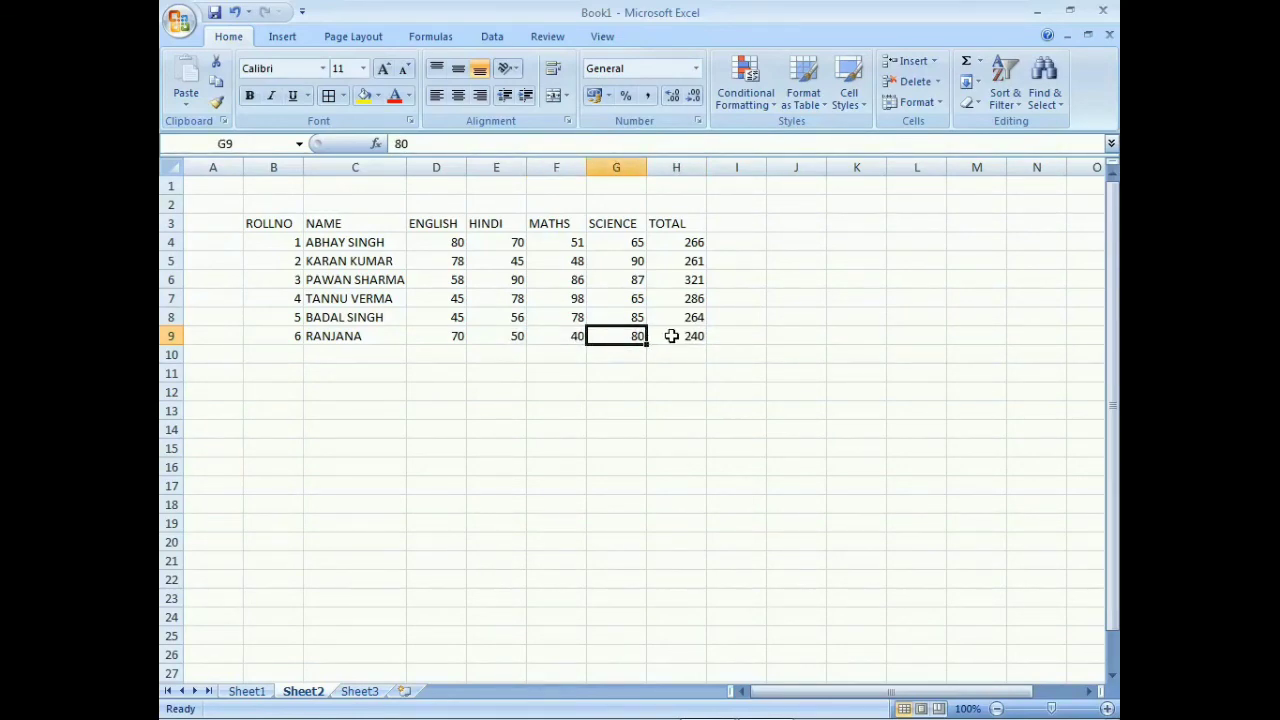
left_click(671, 336)
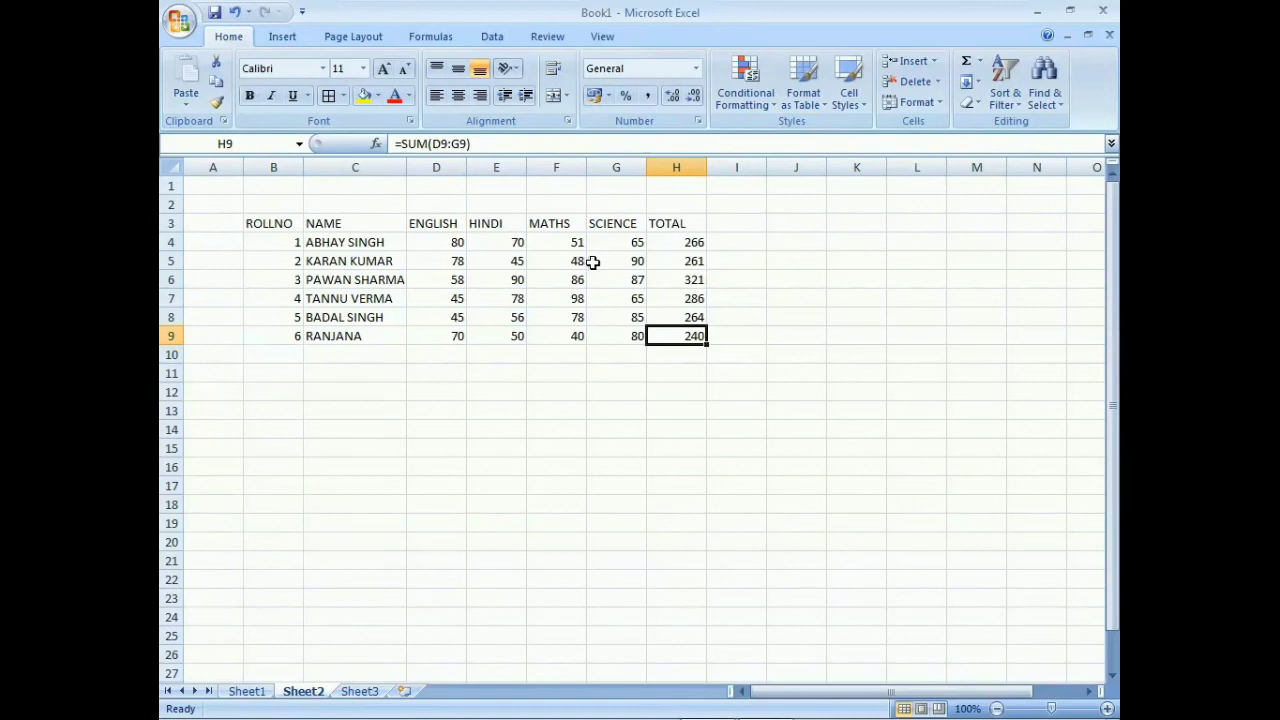
left_click(665, 246)
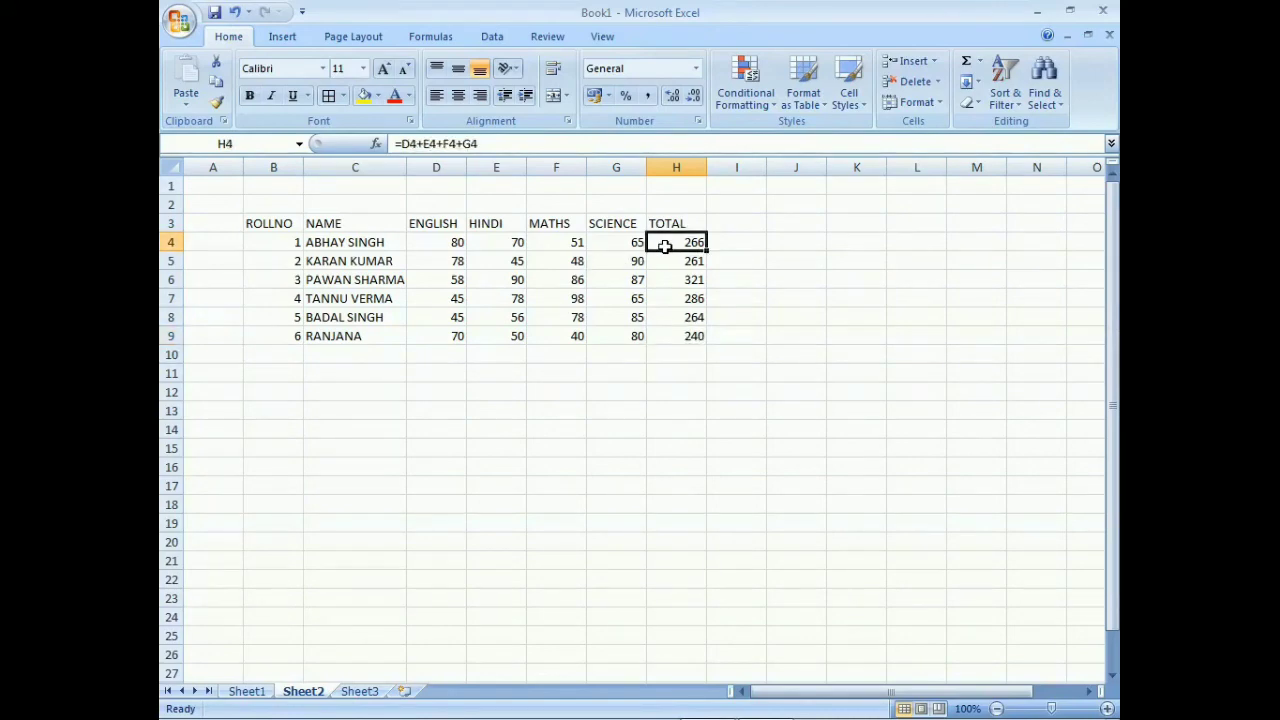
left_click(676, 347)
left_click(678, 336)
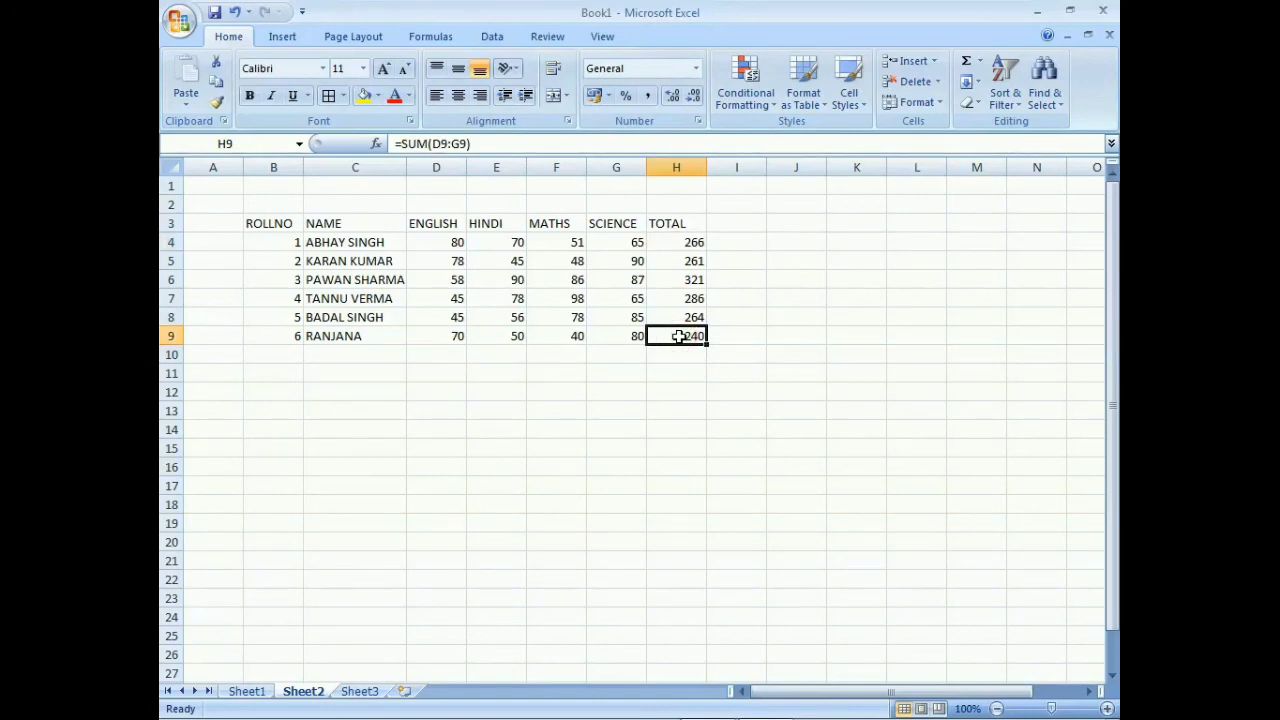